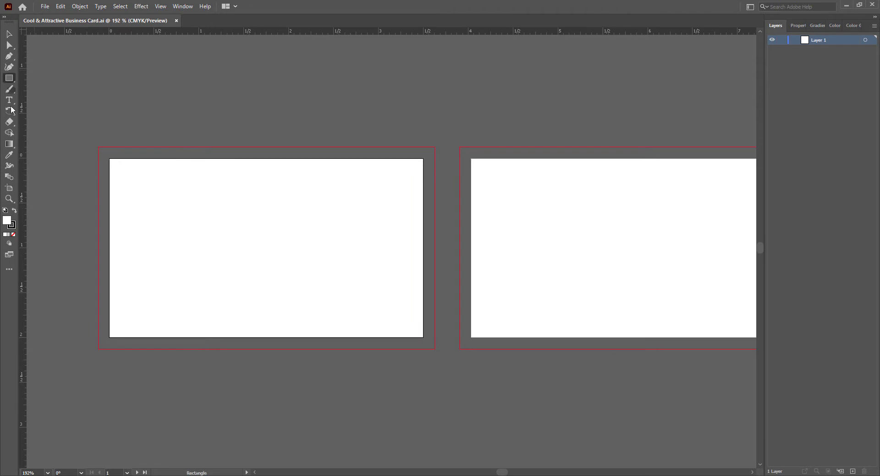
# - Set the stroke to None and draw a 3.25 × 1.75 in rectangle on the left card
pyautogui.click(12, 227)
pyautogui.click(14, 234)
pyautogui.click(6, 221)
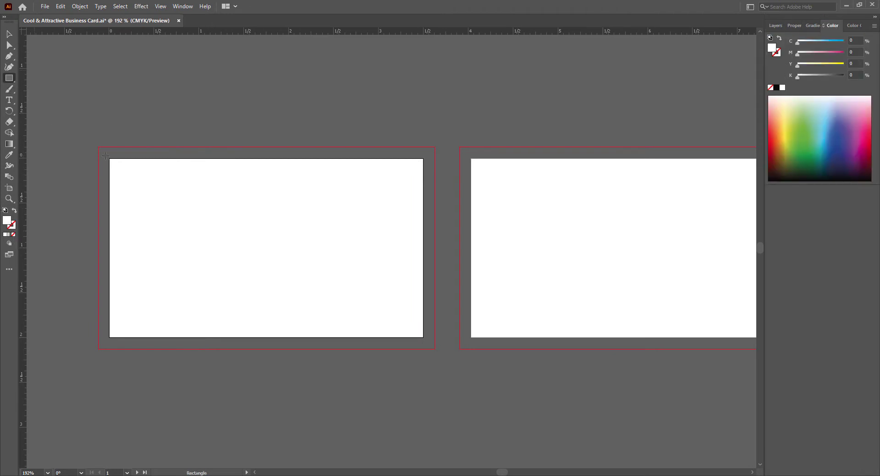
pyautogui.moveTo(98, 147); pyautogui.dragTo(434, 349)
pyautogui.click(796, 25)
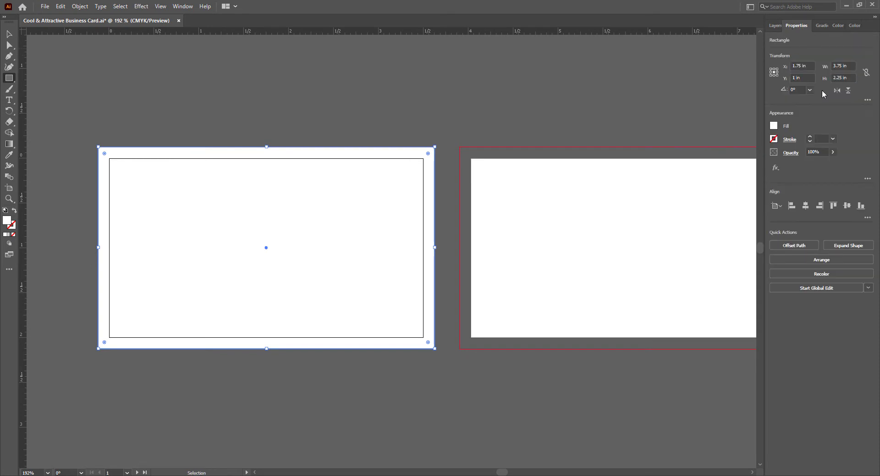
pyautogui.click(848, 65)
pyautogui.click(841, 78)
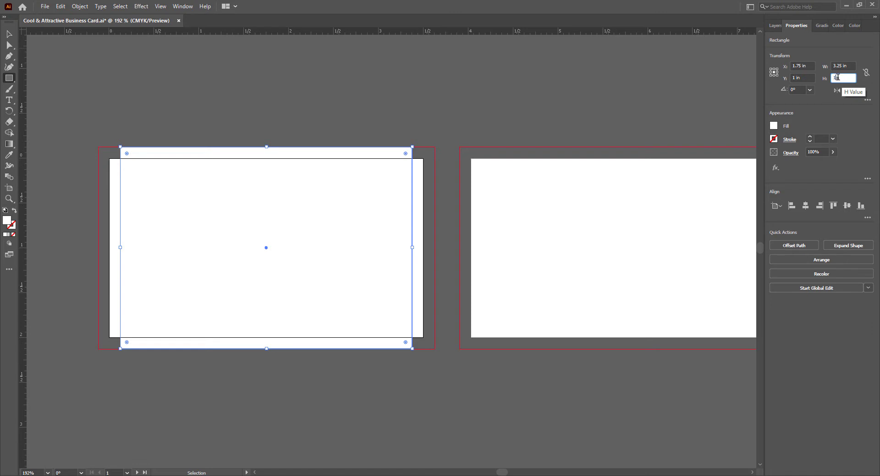
pyautogui.press('Return')
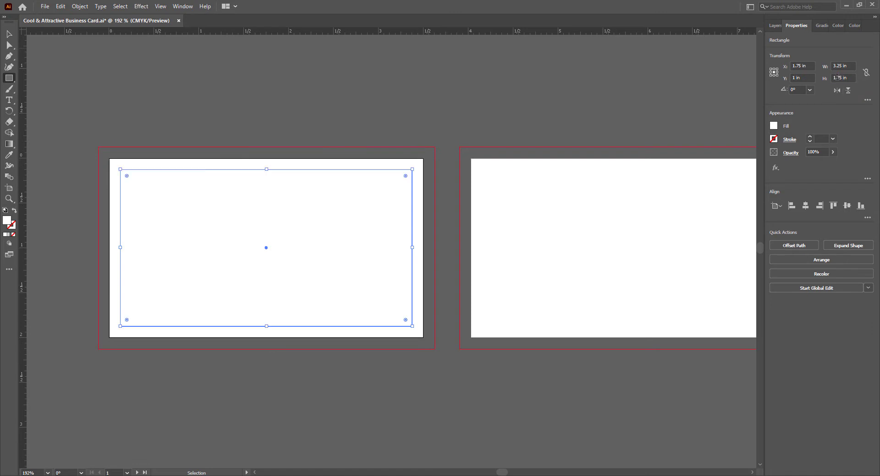
# - Convert the rectangle into safe-margin guides and place a copy on the right card
pyautogui.rightClick(237, 169)
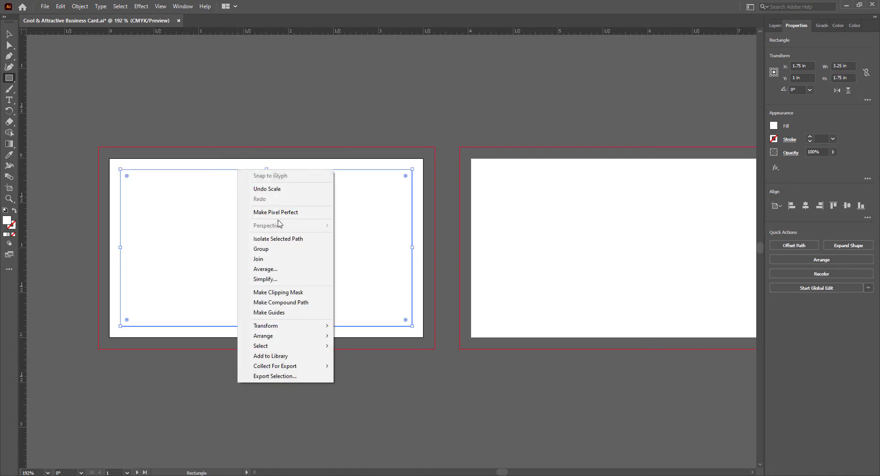
pyautogui.click(274, 310)
pyautogui.click(9, 36)
pyautogui.click(213, 372)
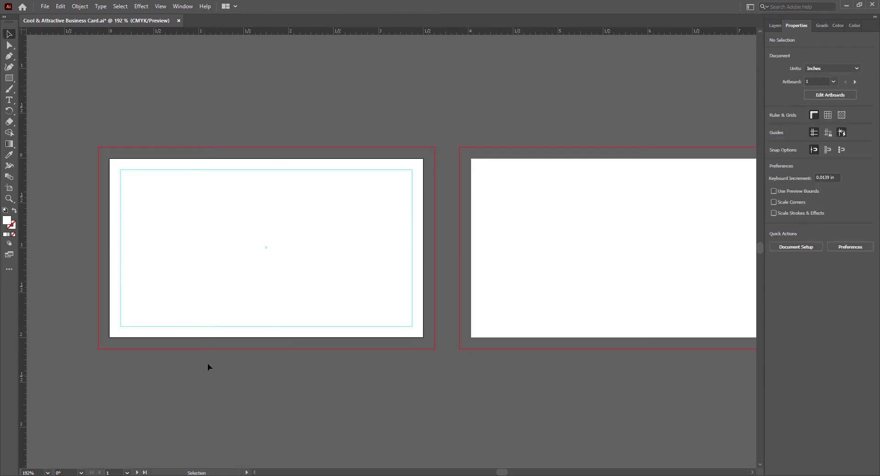
pyautogui.click(277, 170)
pyautogui.moveTo(503, 474); pyautogui.dragTo(509, 474)
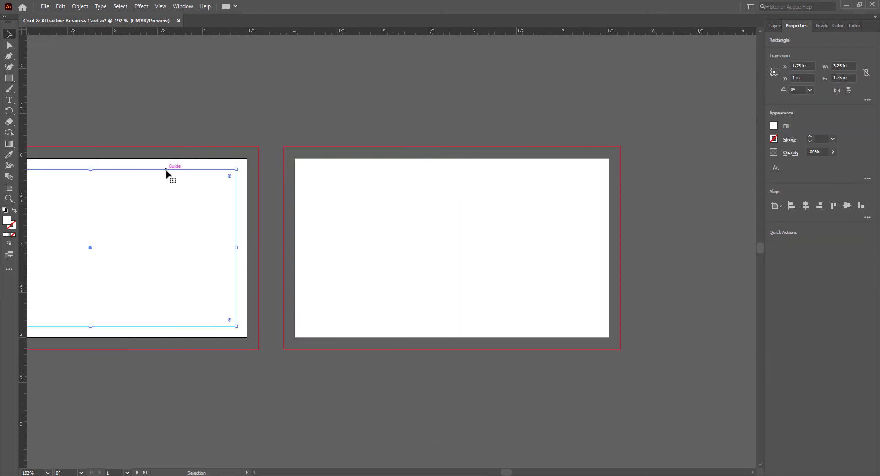
pyautogui.moveTo(171, 173); pyautogui.dragTo(527, 171)
pyautogui.click(510, 402)
pyautogui.moveTo(503, 473); pyautogui.dragTo(500, 473)
# - Draw a 3.75 × 2.25 in rectangle covering the left card's bleed
pyautogui.press('m')
pyautogui.moveTo(118, 148); pyautogui.dragTo(454, 349)
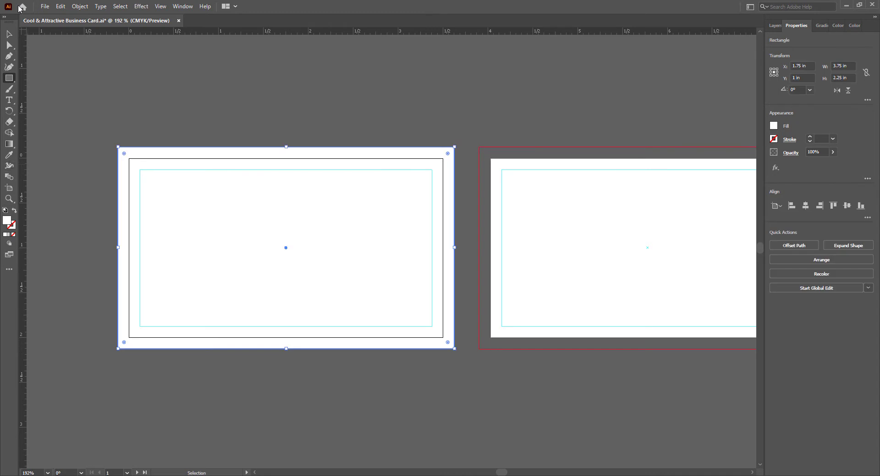
pyautogui.press('v')
pyautogui.click(234, 437)
# - Save the file and zoom to 300% on the first artboard
pyautogui.hotkey('ctrl', 's')
pyautogui.moveTo(500, 473); pyautogui.dragTo(499, 472)
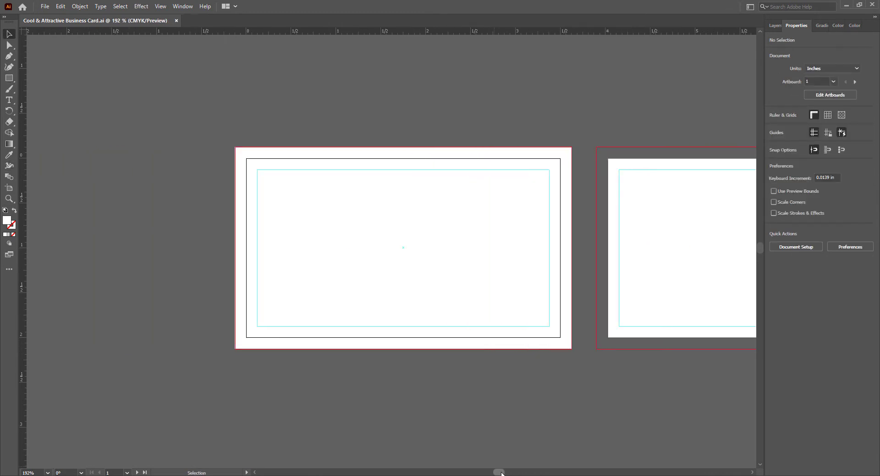
pyautogui.scroll(2, 376, 238)
pyautogui.scroll(1, 376, 237)
pyautogui.scroll(-1, 377, 238)
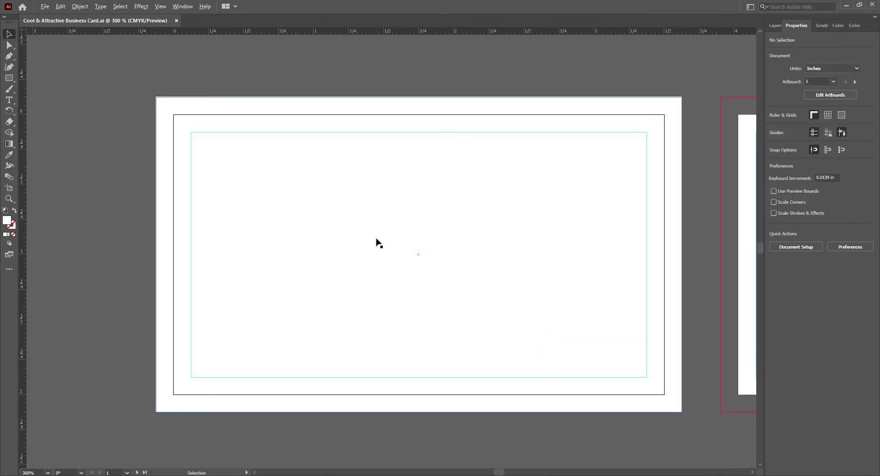
pyautogui.moveTo(499, 473); pyautogui.dragTo(506, 472)
pyautogui.click(255, 473)
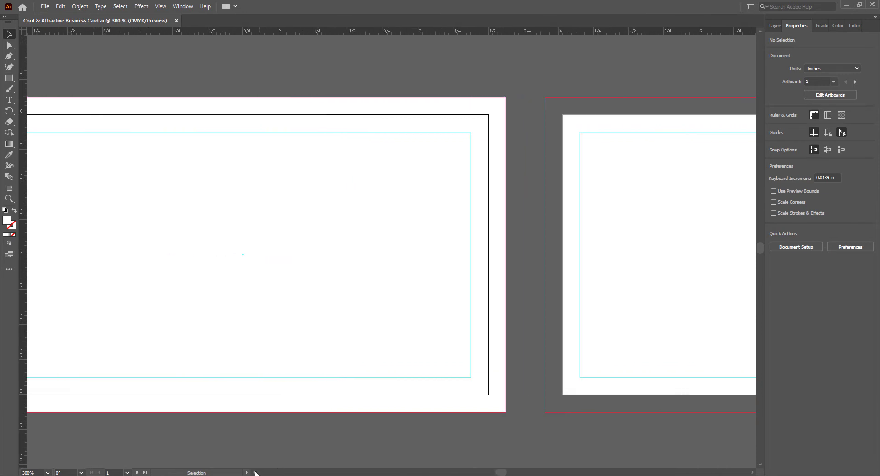
pyautogui.scroll(-1, 407, 421)
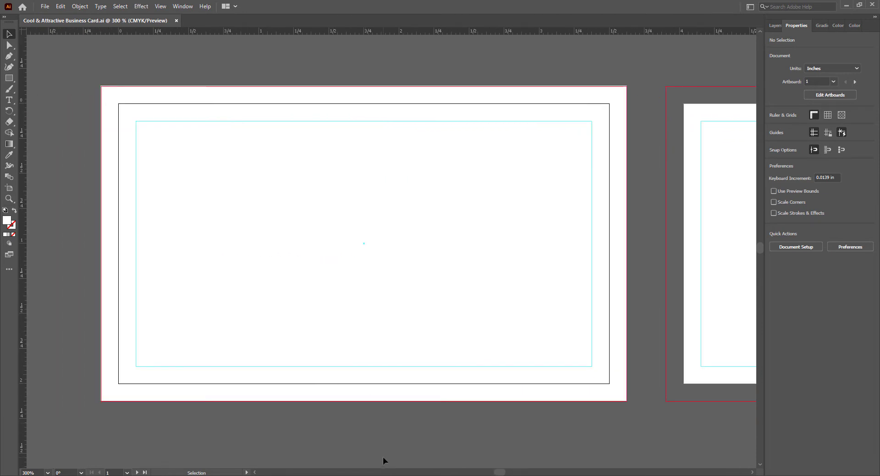
# - Check the white bleed rectangle sits at X 1.75 in, Y 1 in, then save again
pyautogui.click(158, 234)
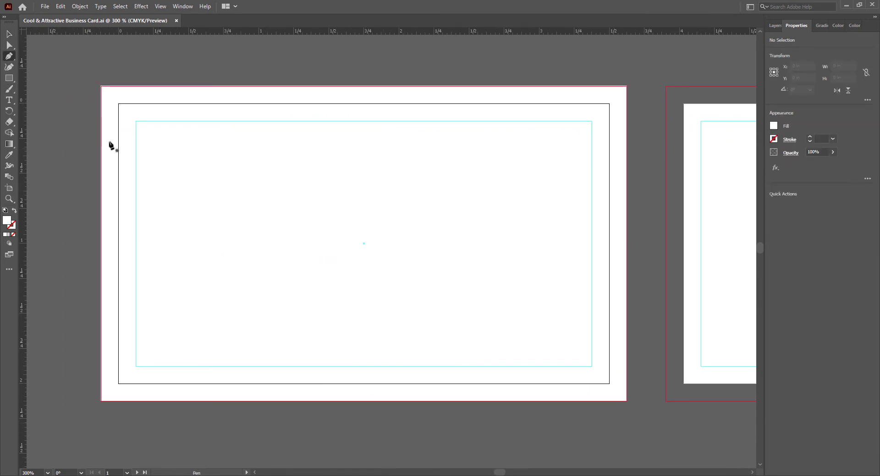
pyautogui.moveTo(102, 244); pyautogui.dragTo(102, 244)
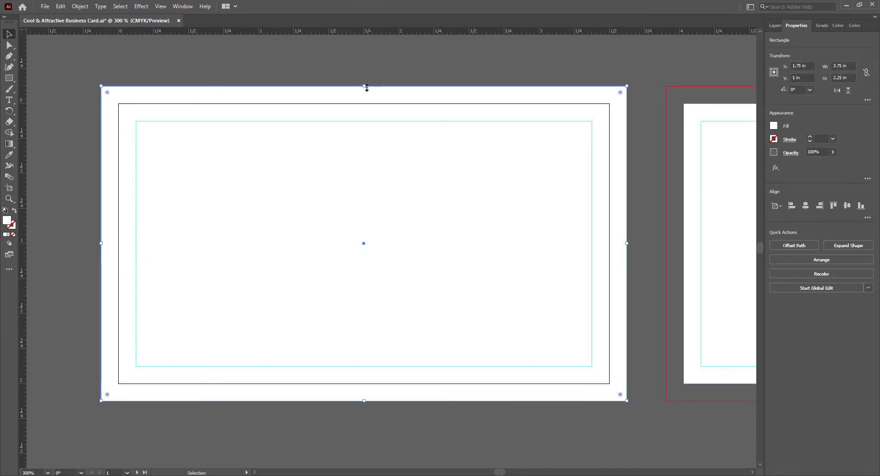
pyautogui.moveTo(363, 86); pyautogui.dragTo(364, 86)
pyautogui.moveTo(626, 243); pyautogui.dragTo(626, 243)
pyautogui.moveTo(364, 401); pyautogui.dragTo(364, 402)
pyautogui.click(368, 424)
pyautogui.hotkey('ctrl', 's')
pyautogui.press('p')
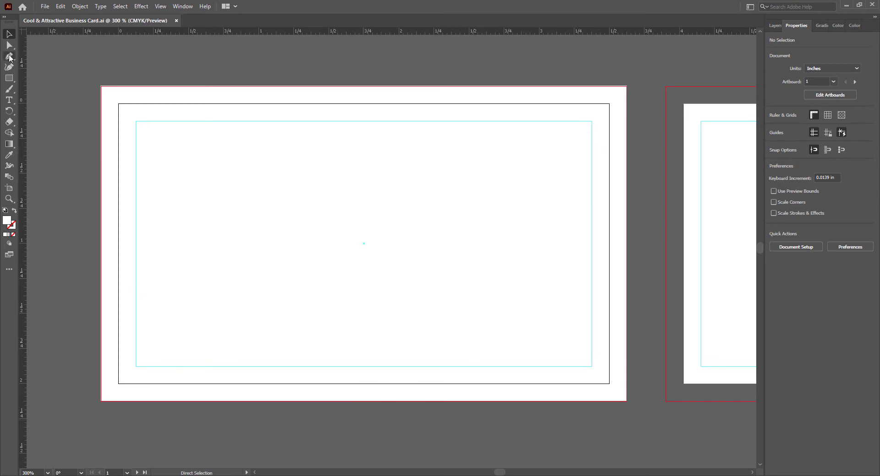
# - Set the fill colour to navy #021D59
pyautogui.doubleClick(7, 221)
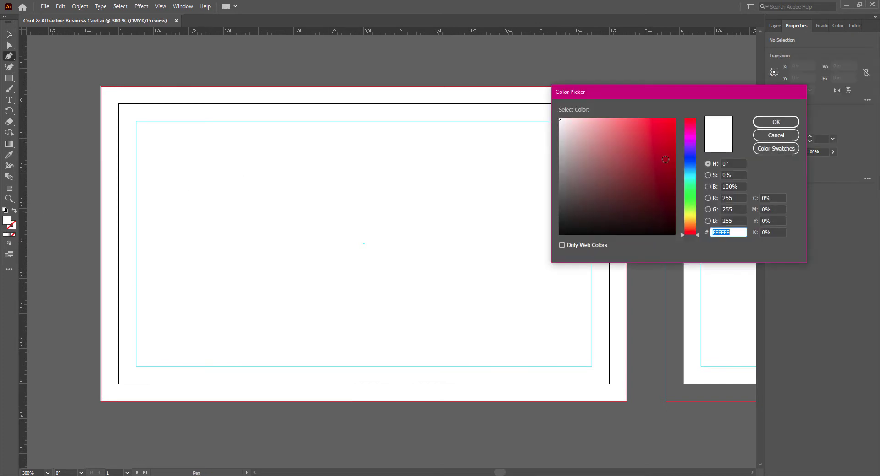
pyautogui.click(690, 163)
pyautogui.click(673, 195)
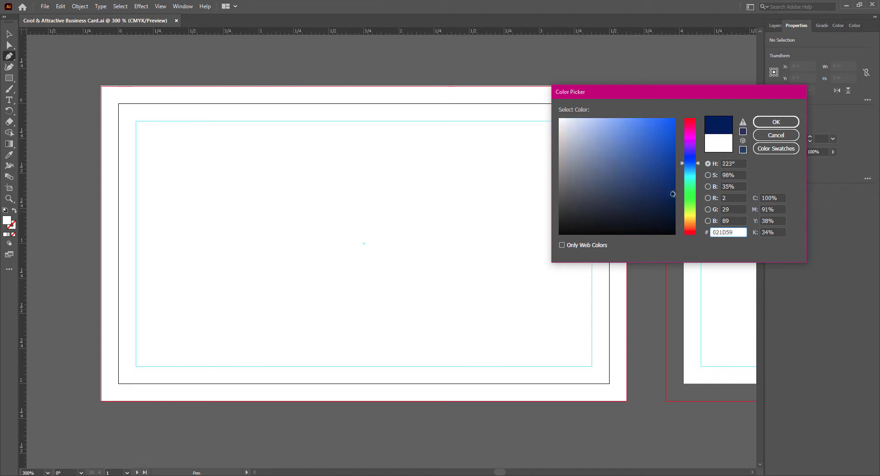
pyautogui.click(776, 123)
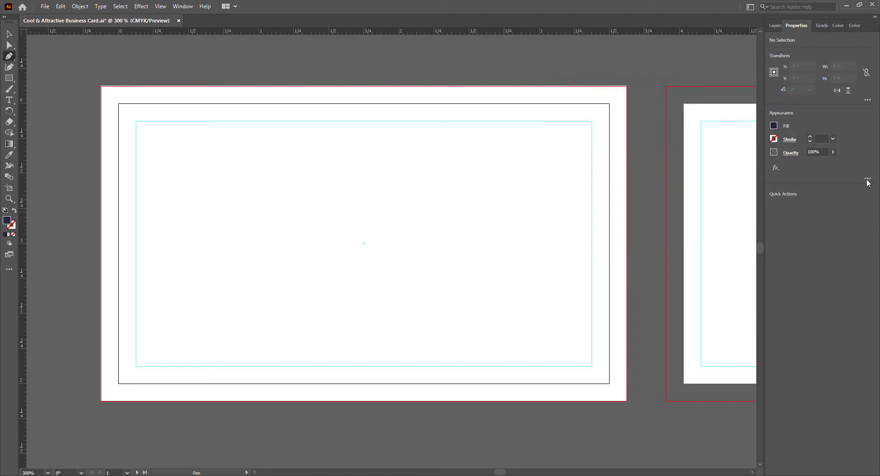
# - Pen-draw a closed navy shape over the card's left part with a pointed notch on its right
pyautogui.click(101, 86)
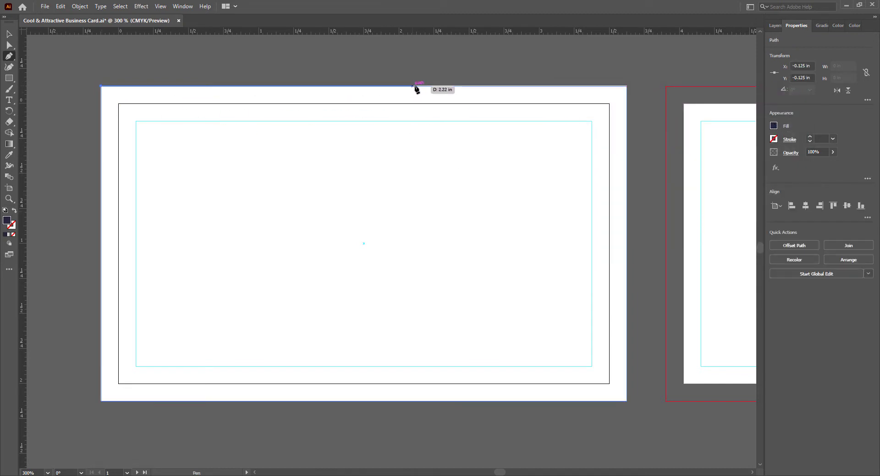
pyautogui.click(454, 86)
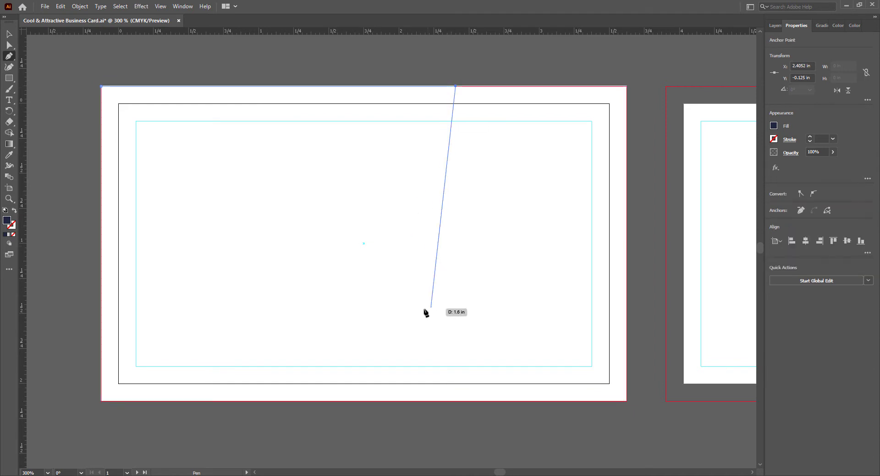
pyautogui.click(383, 317)
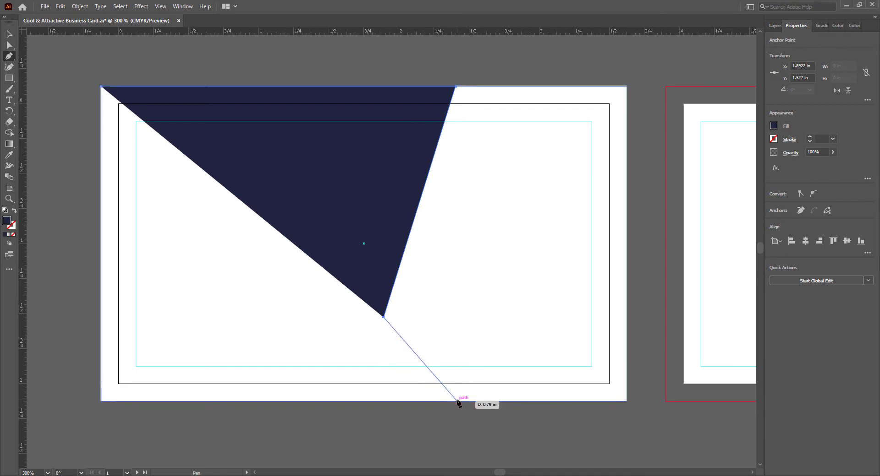
pyautogui.click(455, 401)
pyautogui.click(101, 401)
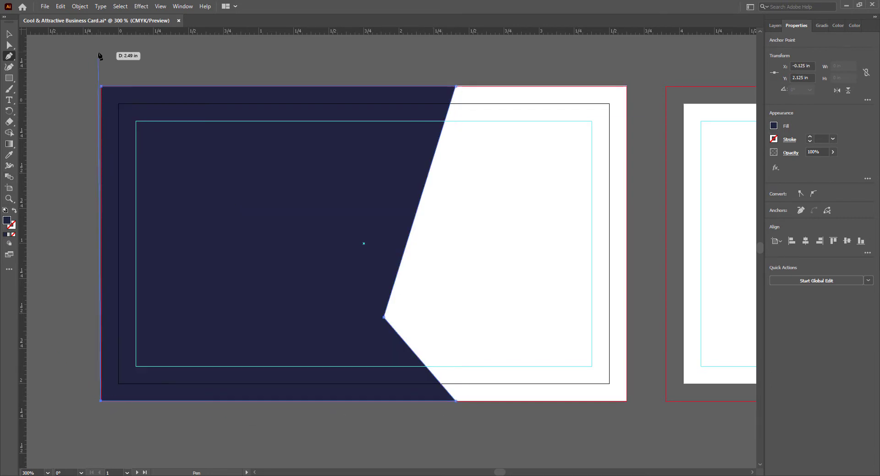
pyautogui.click(101, 86)
pyautogui.click(8, 35)
pyautogui.click(261, 419)
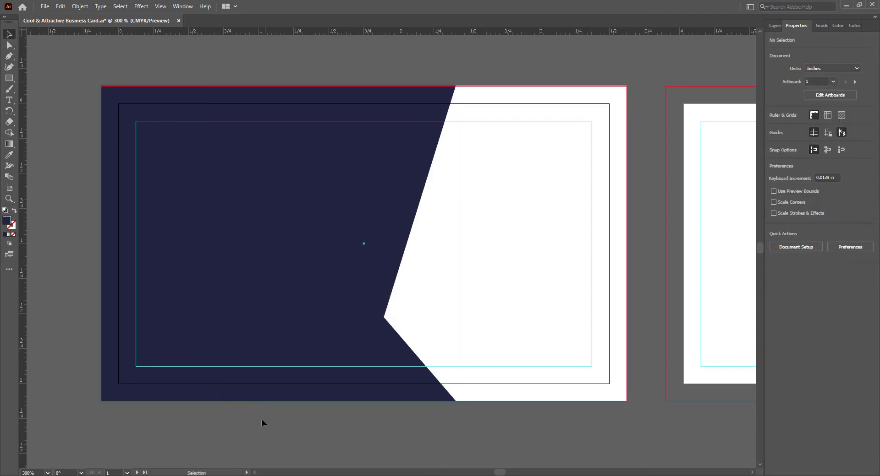
# - Change the notched shape's fill to the darker navy #000E42 and save
pyautogui.click(243, 353)
pyautogui.doubleClick(6, 221)
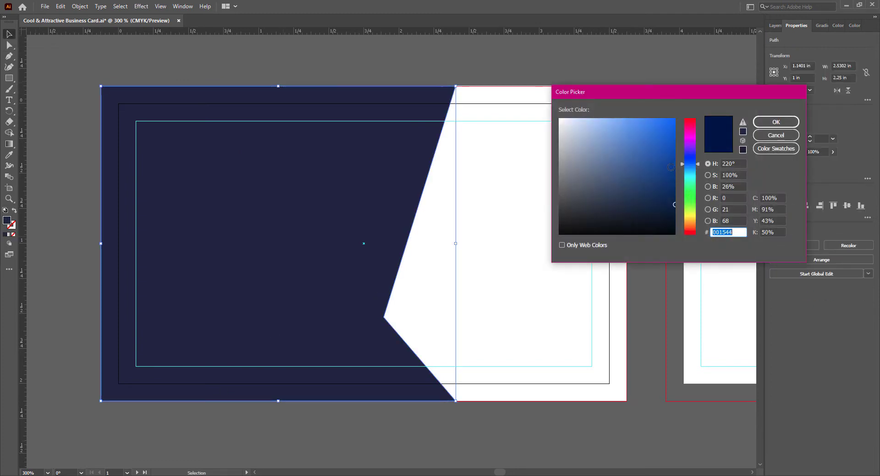
pyautogui.click(690, 151)
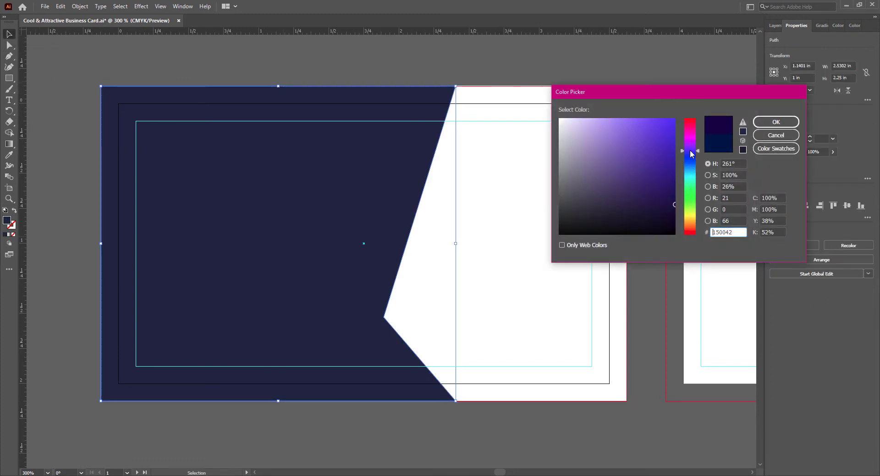
pyautogui.click(691, 161)
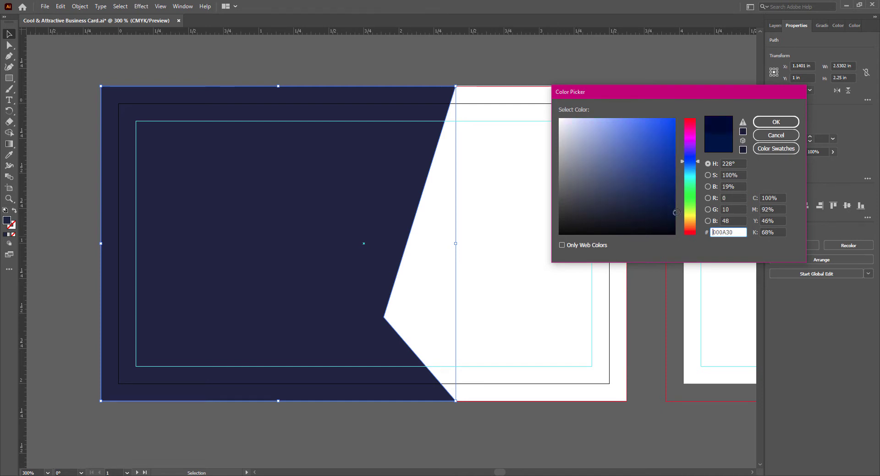
pyautogui.click(775, 121)
pyautogui.click(486, 432)
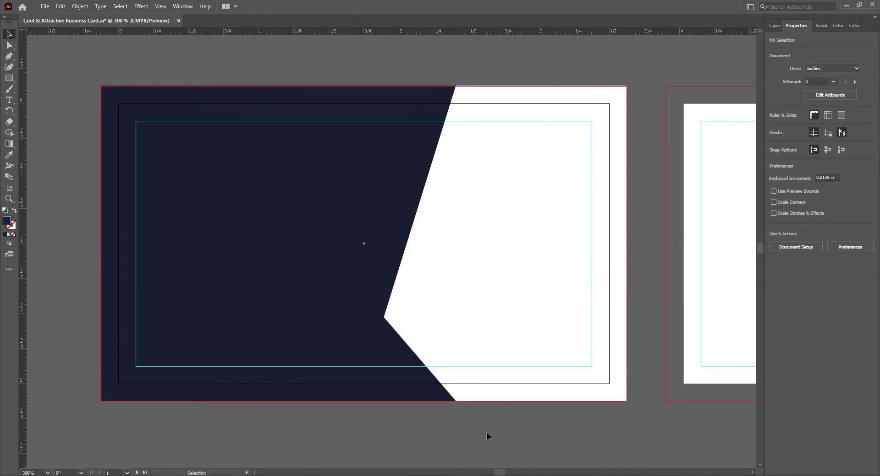
pyautogui.click(384, 219)
pyautogui.click(428, 426)
pyautogui.hotkey('ctrl', 's')
# - Pen-draw a four-point stripe from the top edge down to the notch corner
pyautogui.click(9, 56)
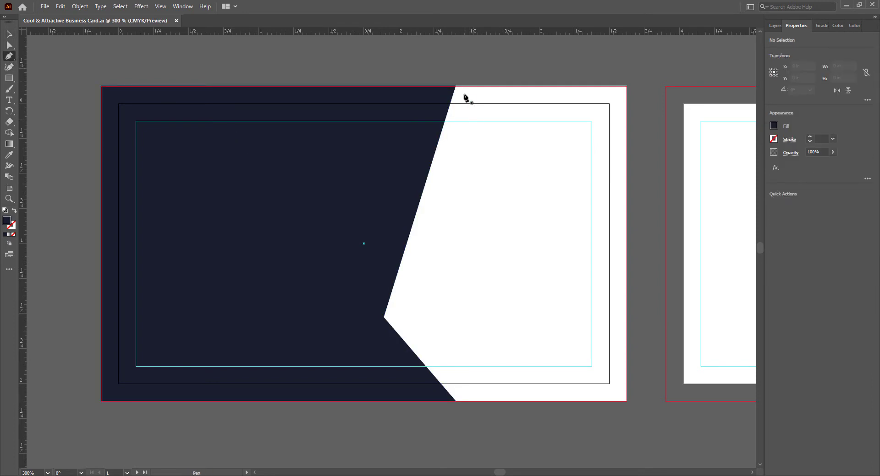
pyautogui.click(435, 86)
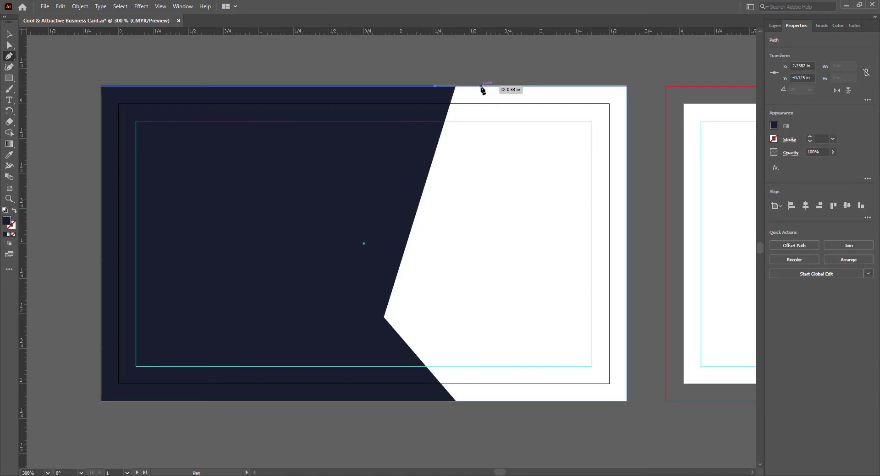
pyautogui.click(480, 86)
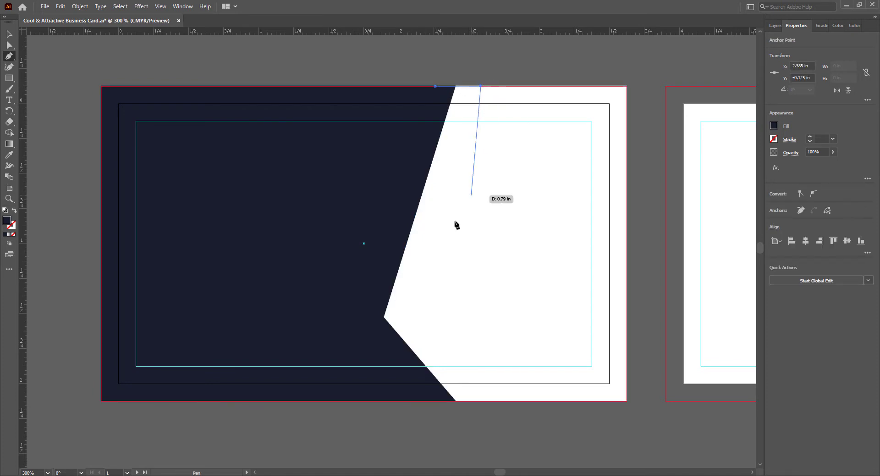
pyautogui.click(387, 321)
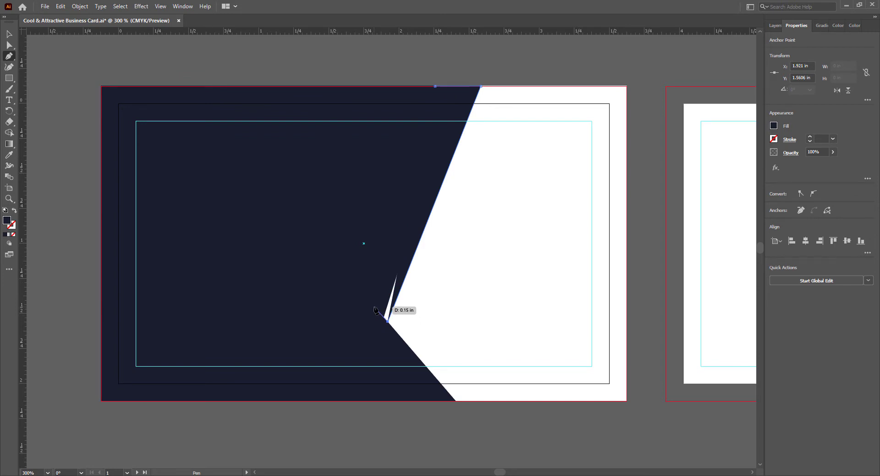
pyautogui.click(374, 306)
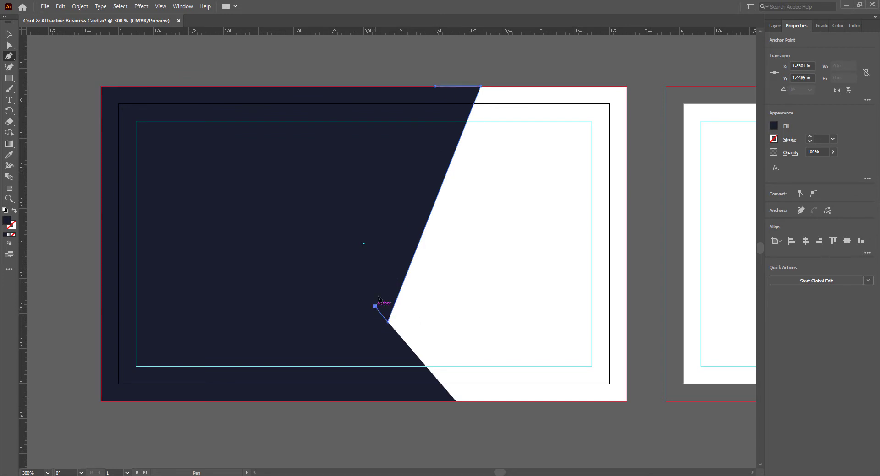
pyautogui.click(434, 86)
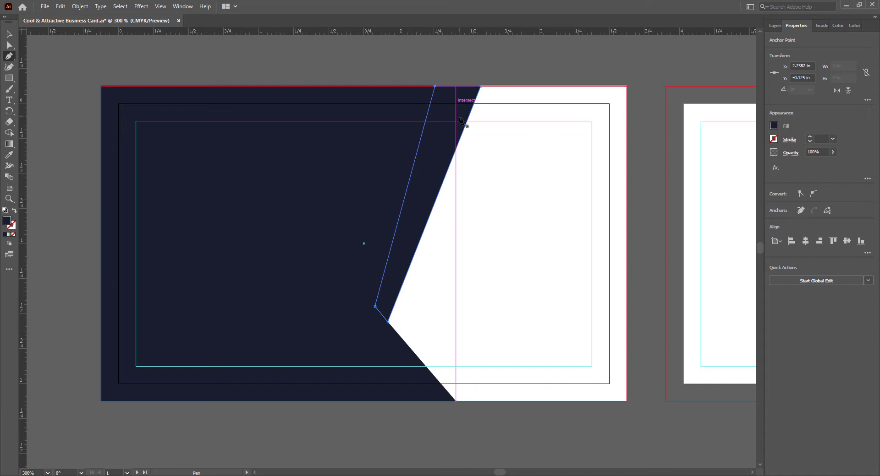
# - Fill the stripe light blue-grey #919DC1 and send it to the back
pyautogui.click(11, 39)
pyautogui.doubleClick(7, 220)
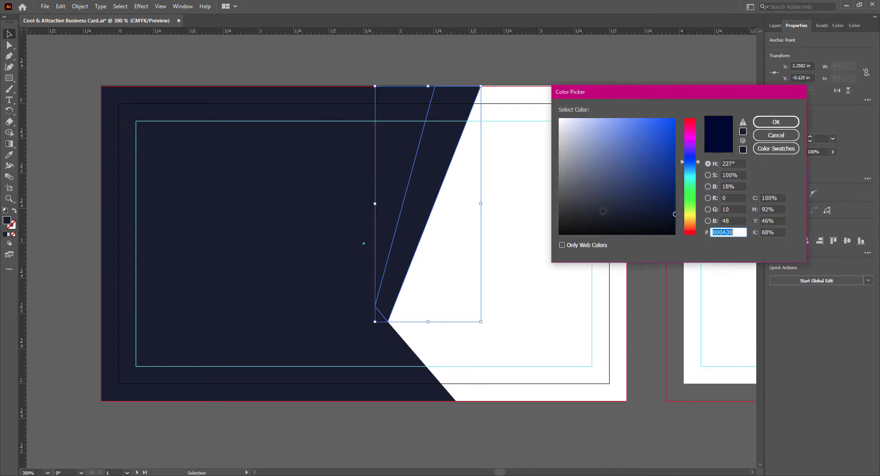
pyautogui.moveTo(591, 187); pyautogui.dragTo(588, 146)
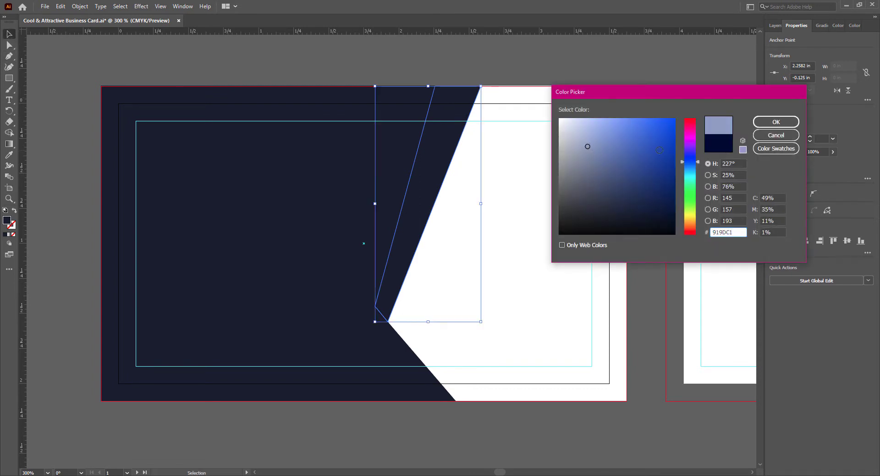
pyautogui.click(773, 122)
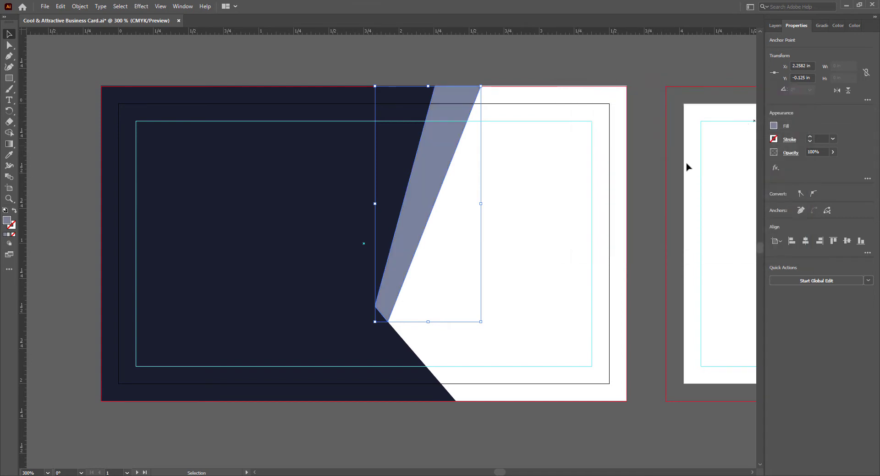
pyautogui.rightClick(411, 230)
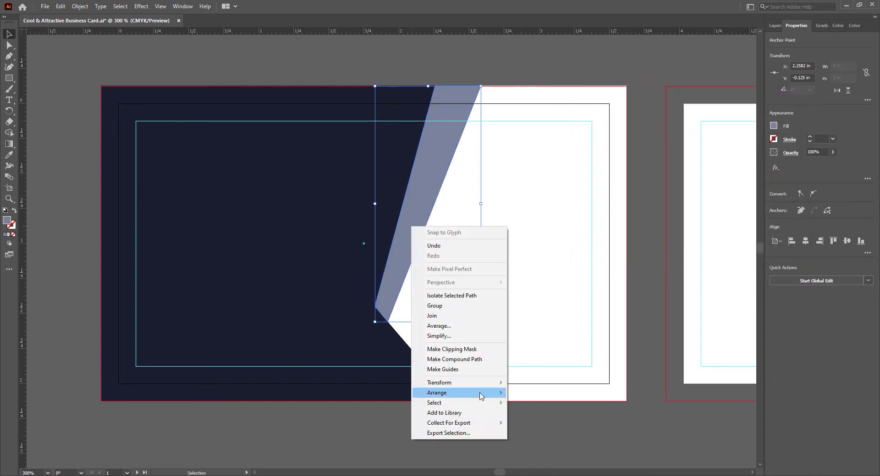
pyautogui.moveTo(482, 395)
pyautogui.click(535, 412)
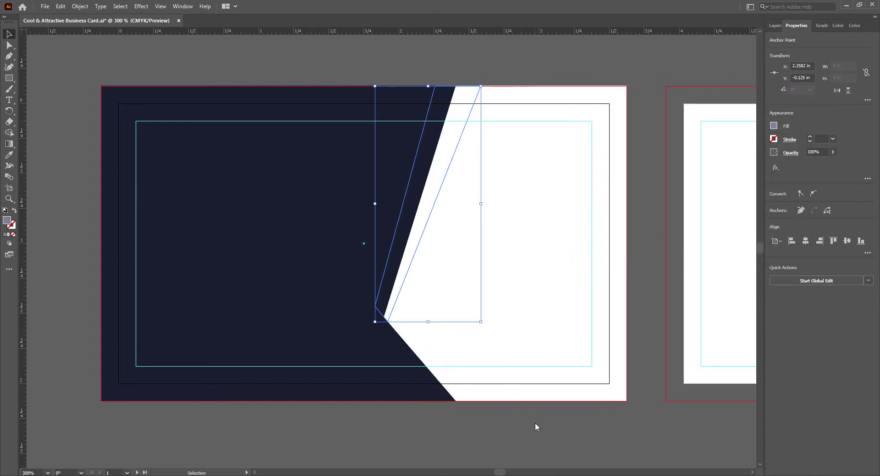
# - Undo the Send to Back and instead move the stripe one level backward
pyautogui.hotkey('ctrl', 'z')
pyautogui.rightClick(406, 242)
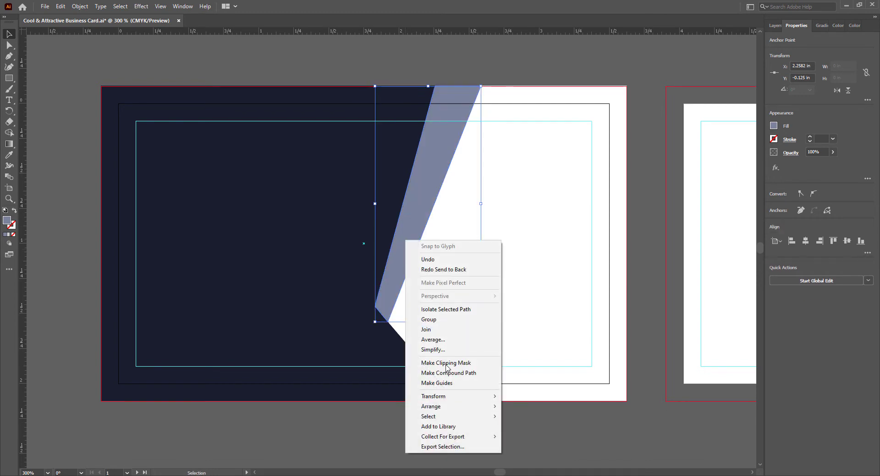
pyautogui.moveTo(477, 406)
pyautogui.click(532, 426)
pyautogui.click(653, 349)
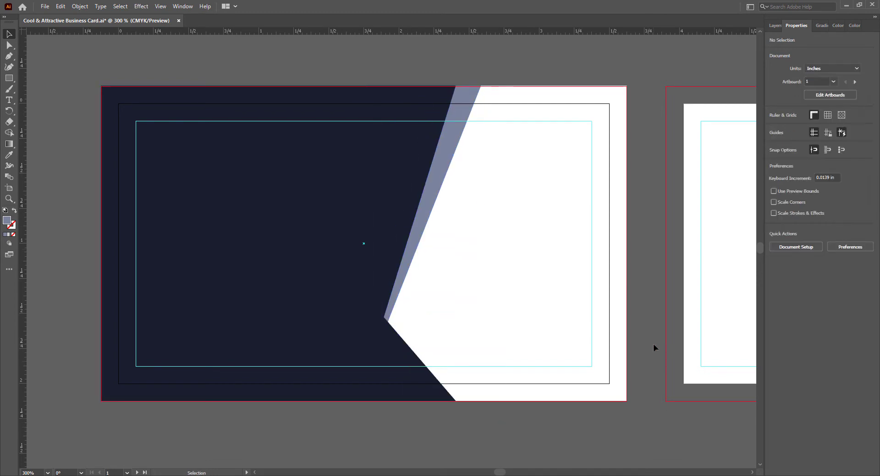
pyautogui.click(430, 189)
# - Nudge the stripe's top-right and bottom anchors so it tapers at the notch, then save
pyautogui.click(652, 257)
pyautogui.click(7, 46)
pyautogui.click(447, 129)
pyautogui.click(481, 87)
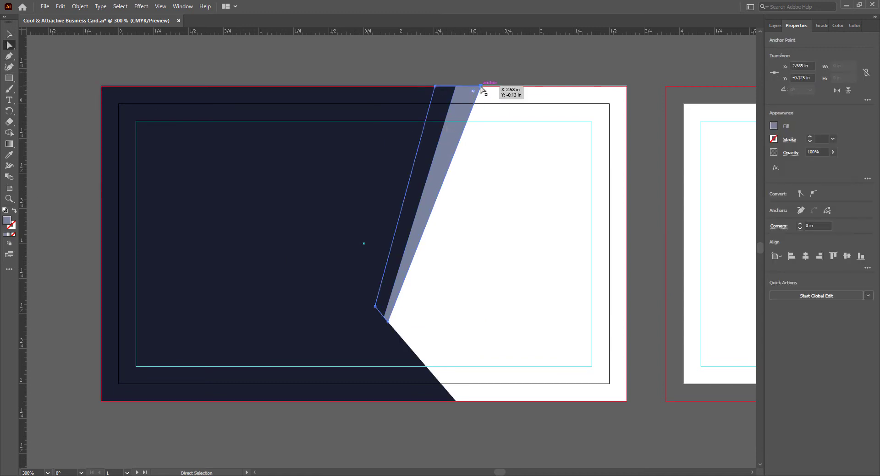
pyautogui.moveTo(482, 87); pyautogui.dragTo(484, 87)
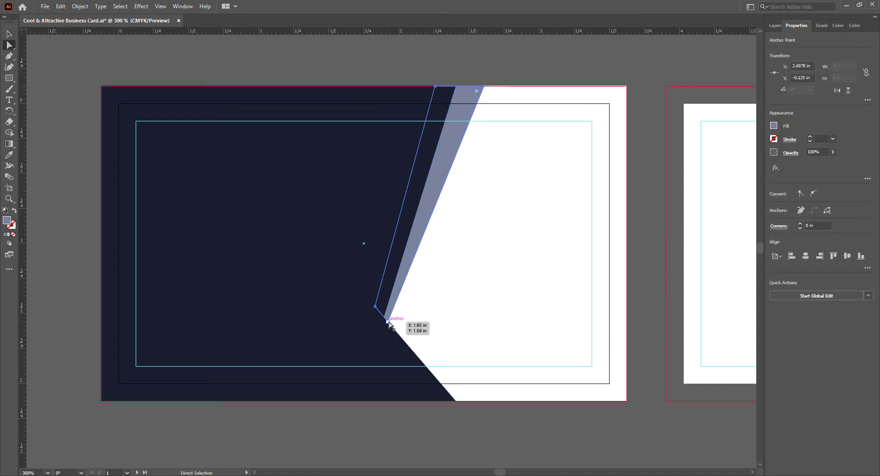
pyautogui.moveTo(387, 324); pyautogui.dragTo(388, 322)
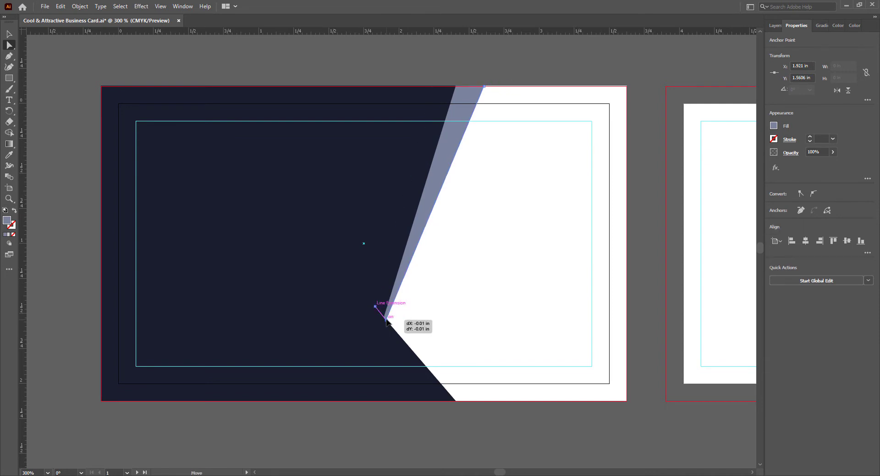
pyautogui.press('v')
pyautogui.click(444, 438)
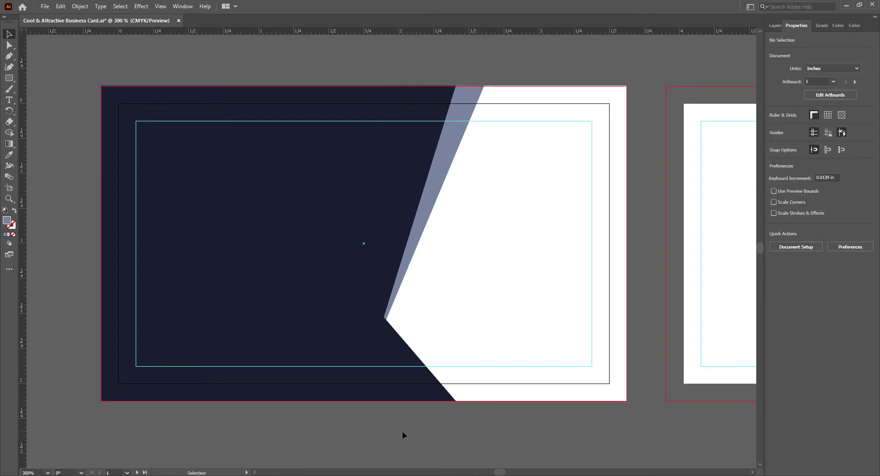
pyautogui.hotkey('ctrl', 's')
pyautogui.click(10, 56)
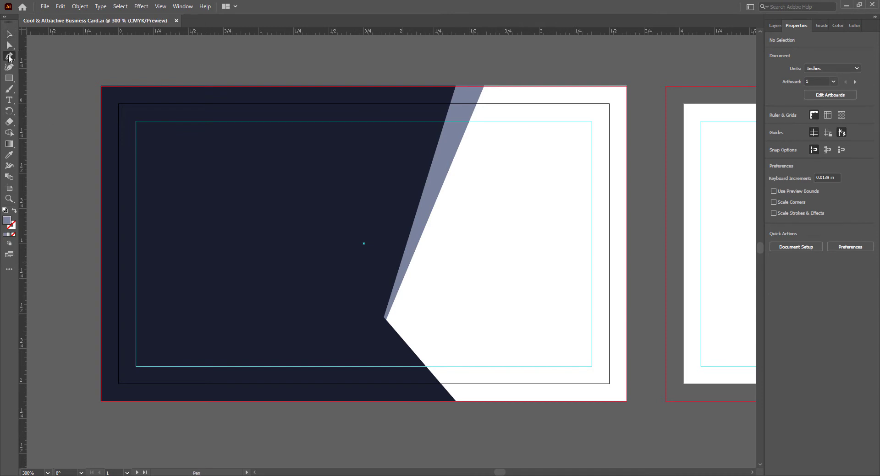
pyautogui.click(378, 311)
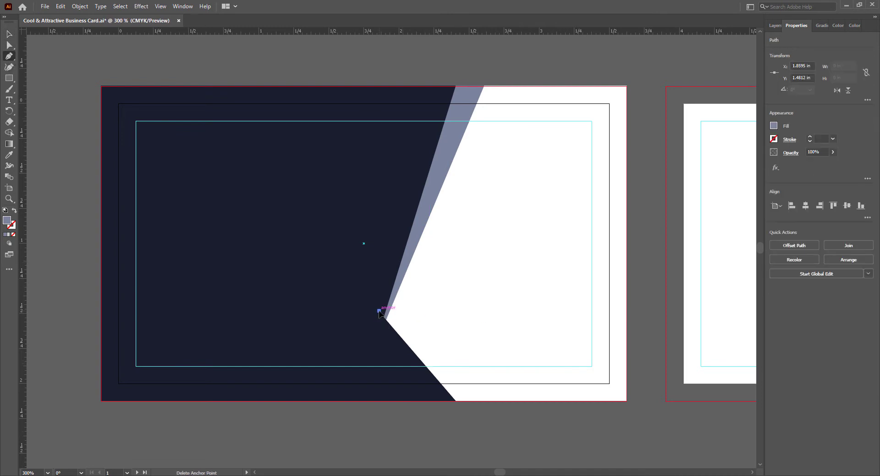
# - Complete the lower triangle at the card's bottom edge and send it behind the navy shape
pyautogui.click(483, 401)
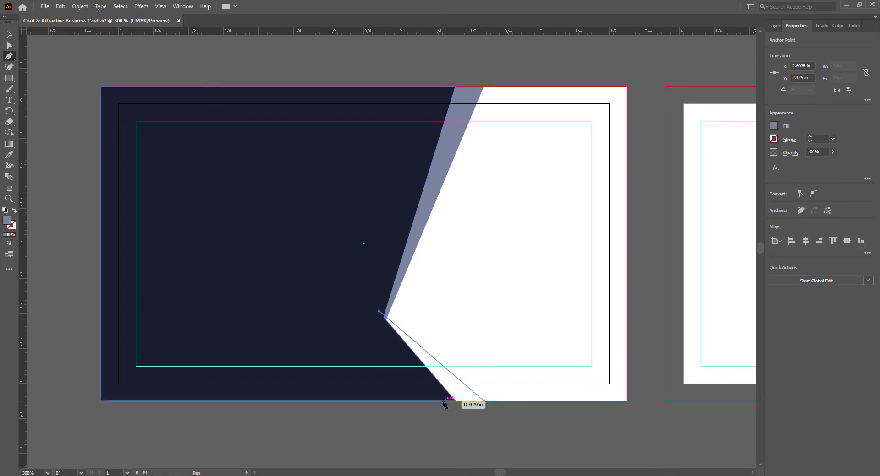
pyautogui.click(443, 402)
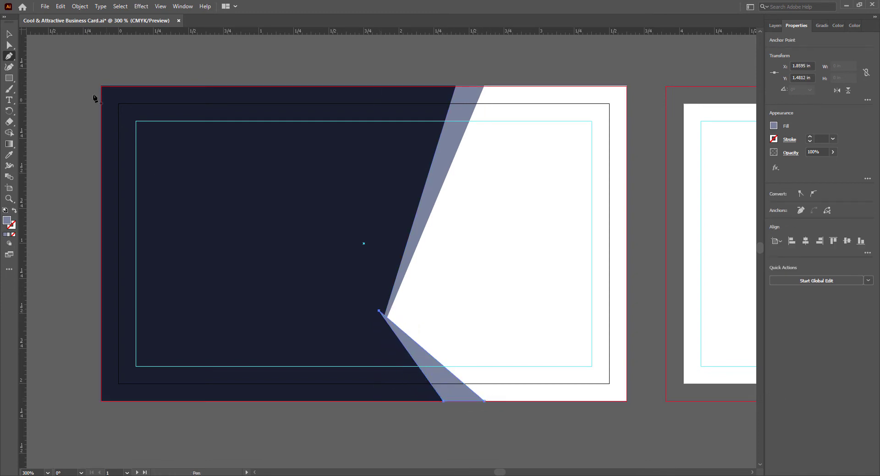
pyautogui.press('v')
pyautogui.rightClick(425, 361)
pyautogui.moveTo(472, 312)
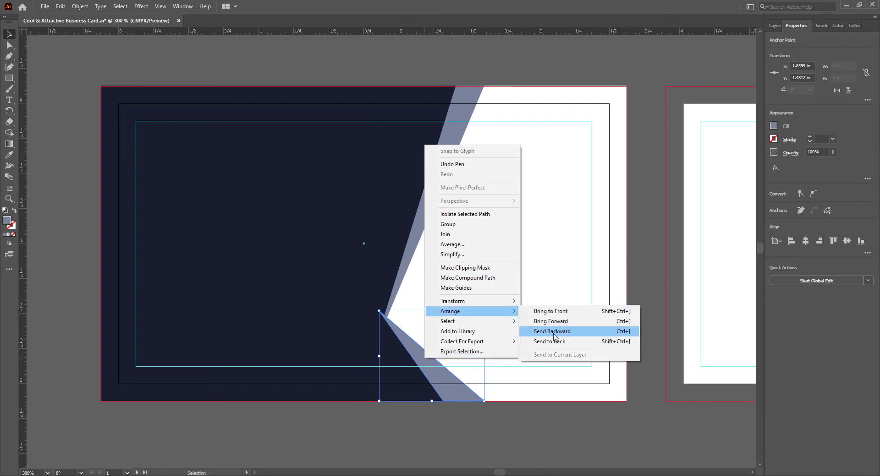
pyautogui.click(553, 332)
# - Save the card and select the upper stripe for an opacity change
pyautogui.click(463, 439)
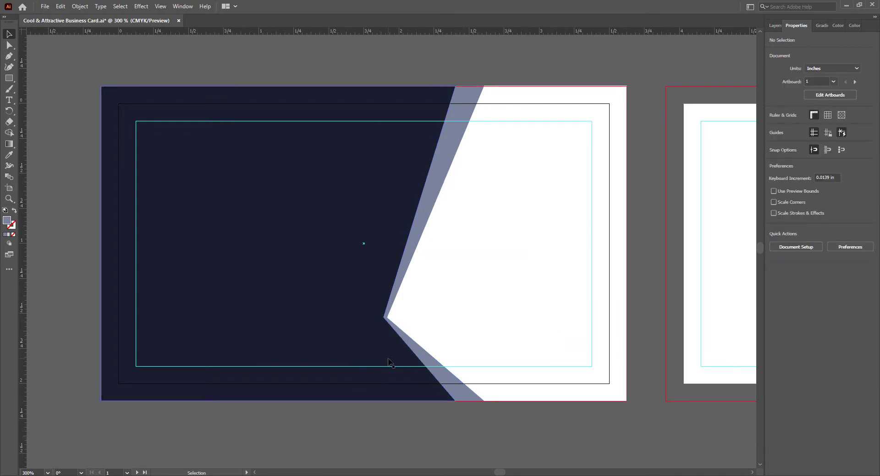
pyautogui.click(416, 346)
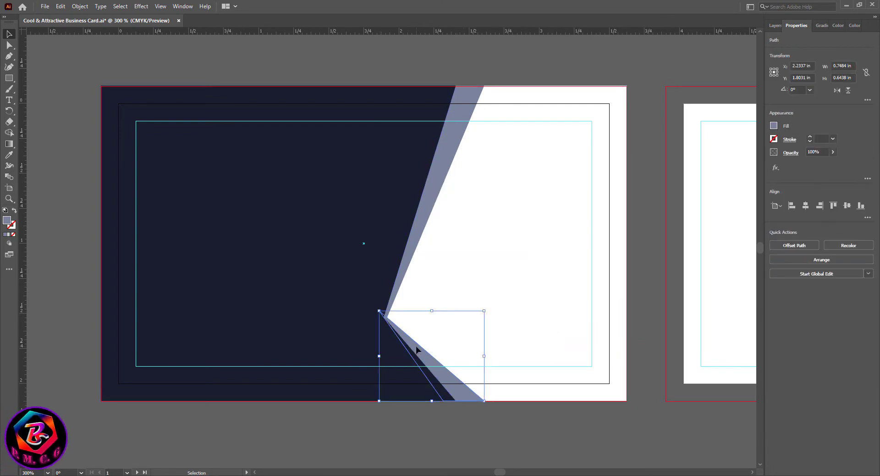
pyautogui.click(450, 434)
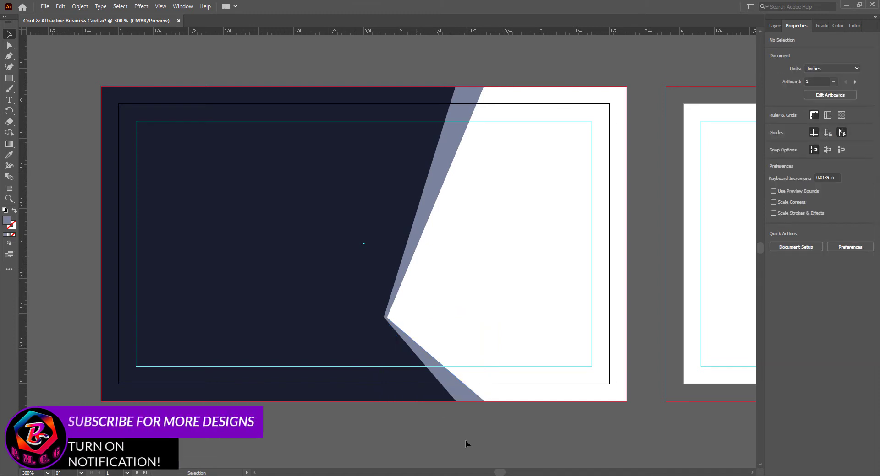
pyautogui.hotkey('ctrl', 's')
pyautogui.click(434, 176)
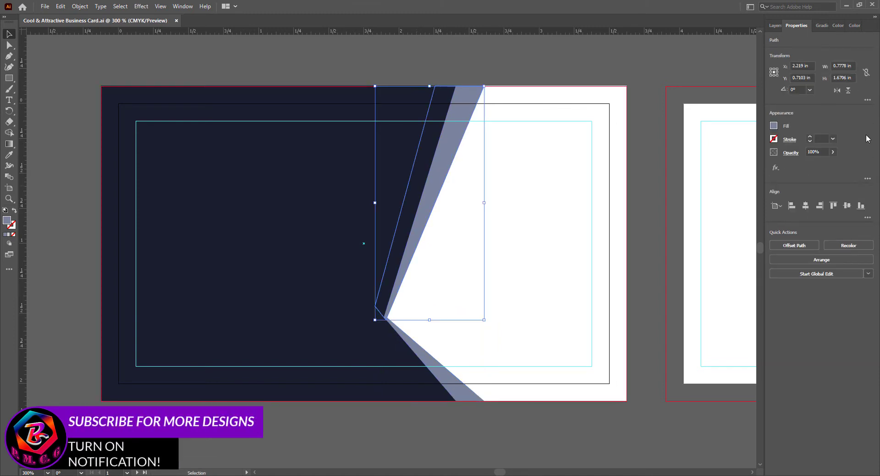
pyautogui.click(832, 152)
# - Lower the upper stripe's opacity to about 51%
pyautogui.moveTo(822, 163)
pyautogui.mouseDown()
pyautogui.moveTo(807, 163)
pyautogui.moveTo(818, 162)
pyautogui.mouseUp()
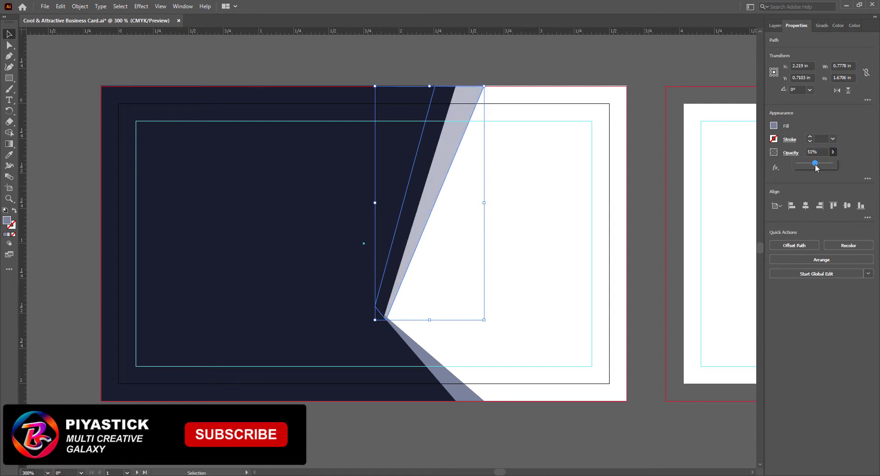
pyautogui.click(648, 259)
pyautogui.click(414, 249)
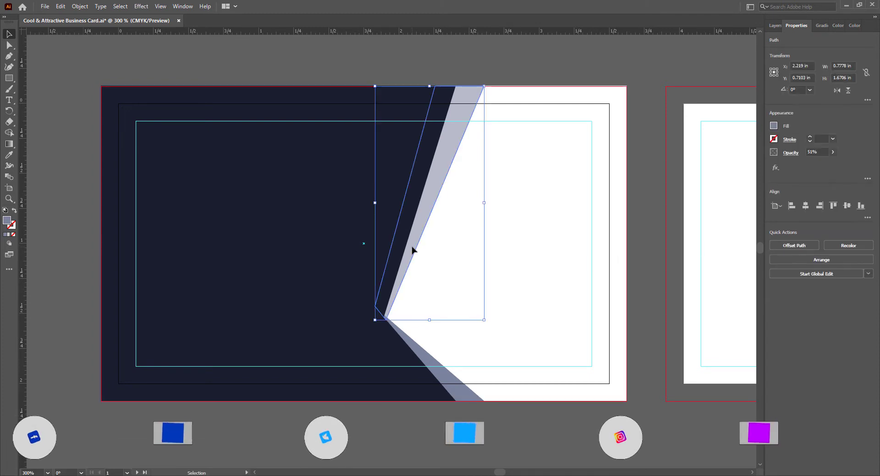
pyautogui.click(542, 465)
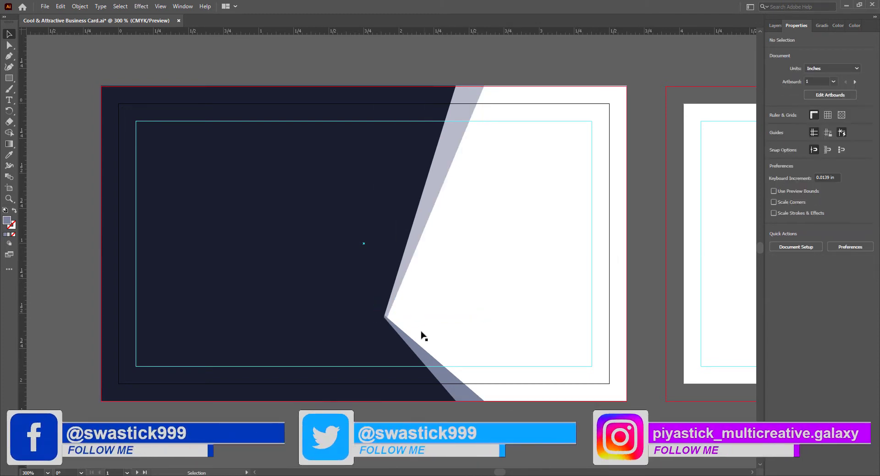
# - Set the lower stripe's opacity to 51%, check its top anchor, and save
pyautogui.click(425, 357)
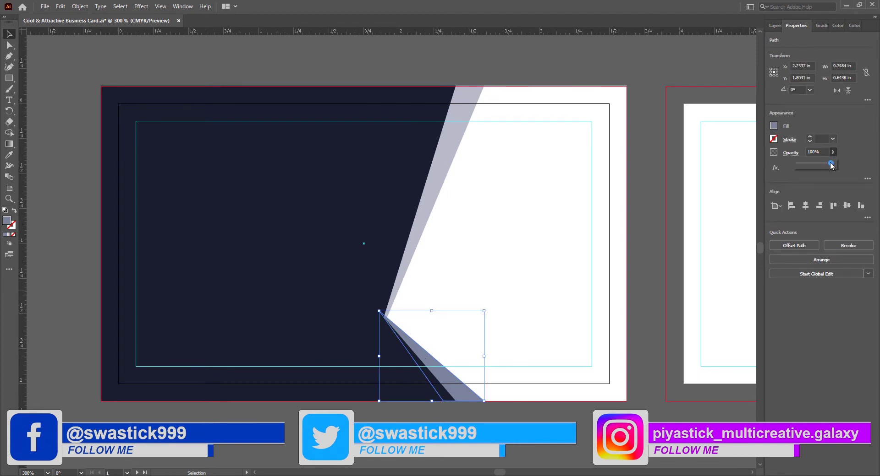
pyautogui.moveTo(832, 163); pyautogui.dragTo(815, 163)
pyautogui.click(535, 435)
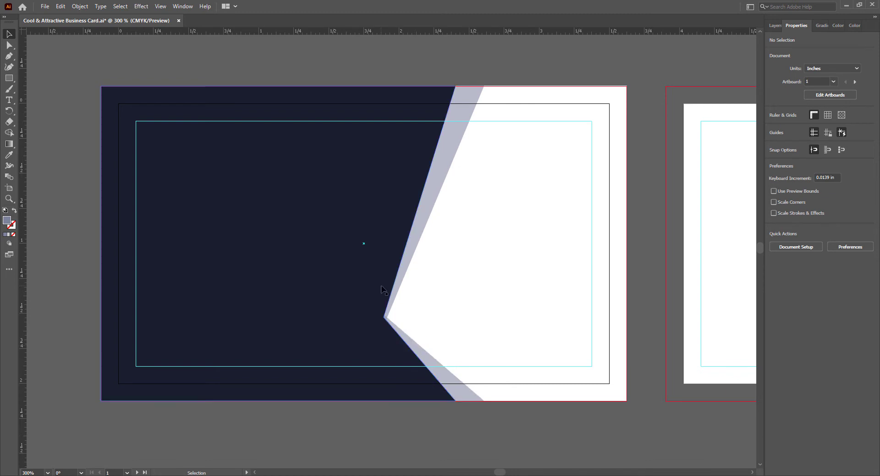
pyautogui.click(415, 349)
pyautogui.press('a')
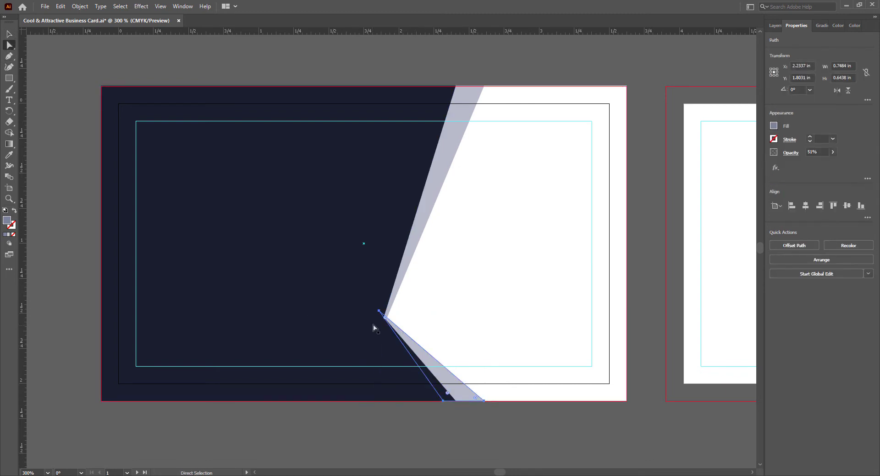
pyautogui.click(380, 312)
pyautogui.click(467, 446)
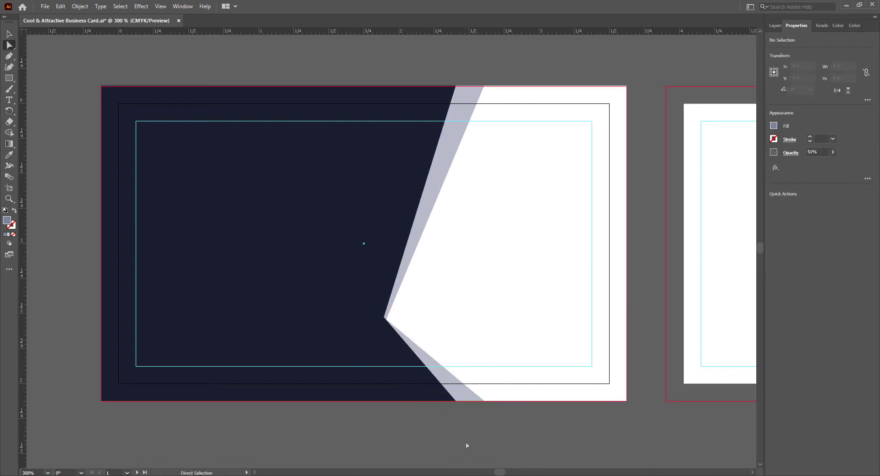
pyautogui.press('v')
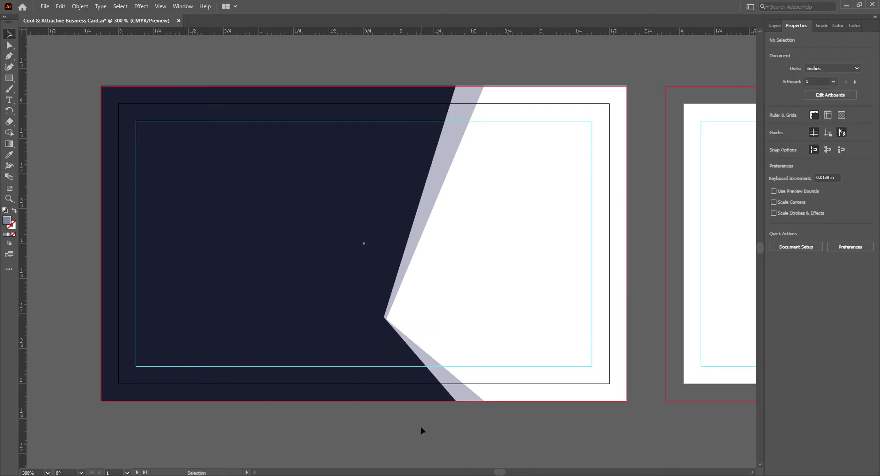
pyautogui.hotkey('ctrl', 's')
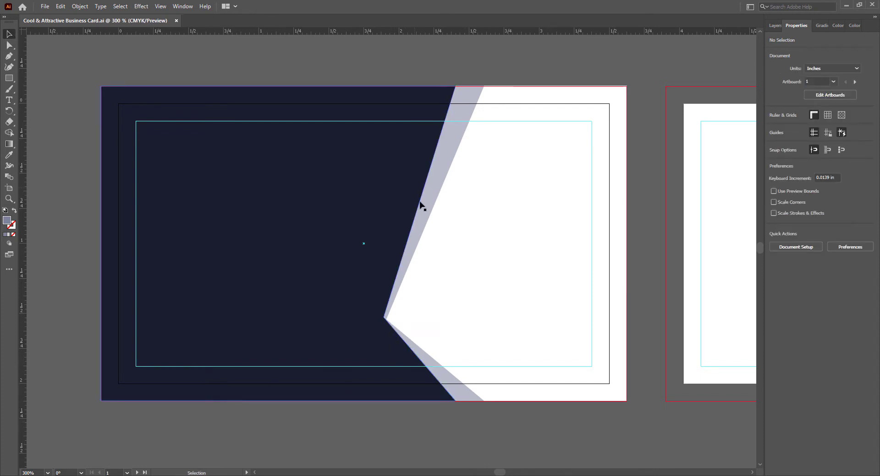
# - Pen-draw a narrow wedge from the V's inner corner up to two points on the top guide
pyautogui.click(9, 56)
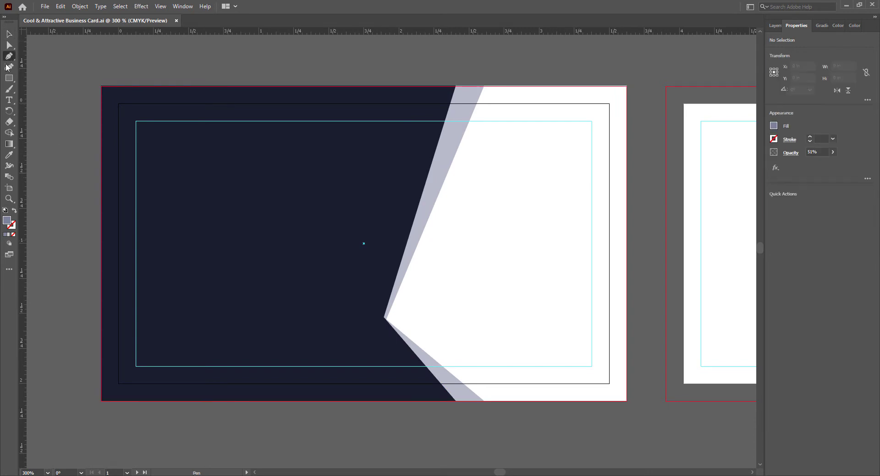
pyautogui.click(444, 120)
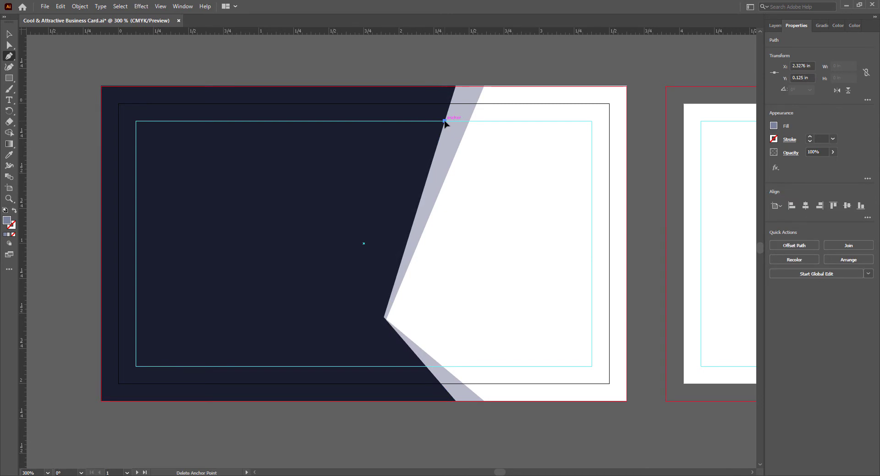
pyautogui.click(383, 318)
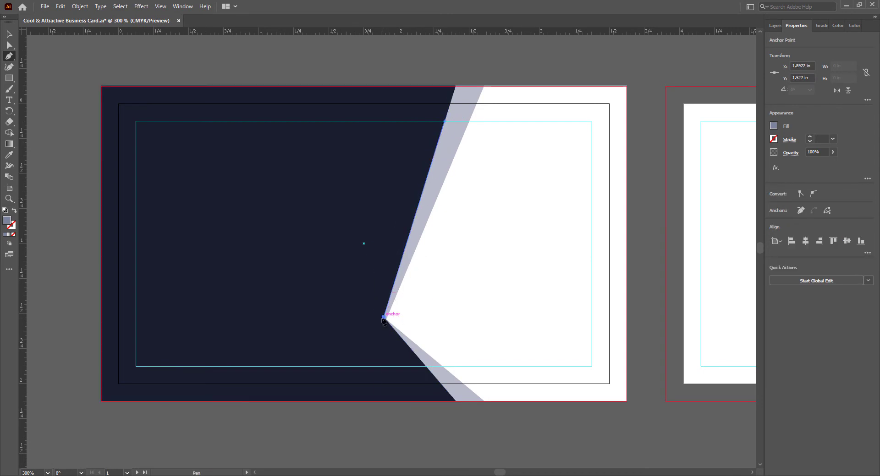
pyautogui.click(414, 121)
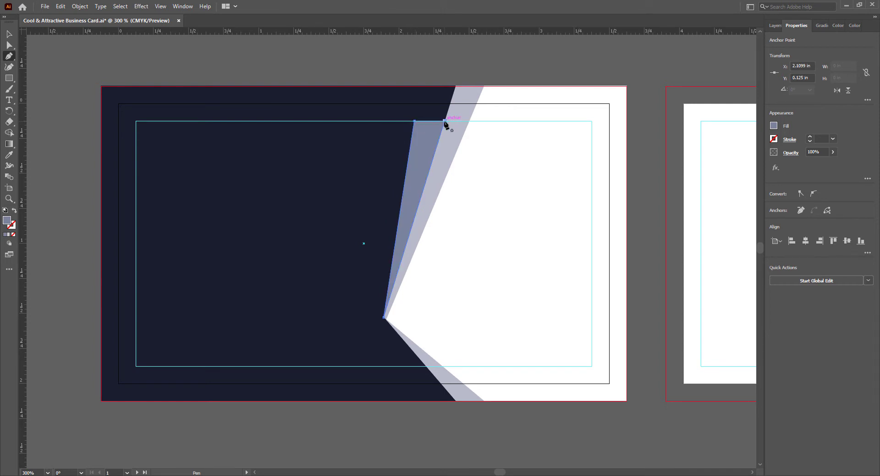
pyautogui.click(8, 34)
pyautogui.click(367, 429)
pyautogui.click(406, 197)
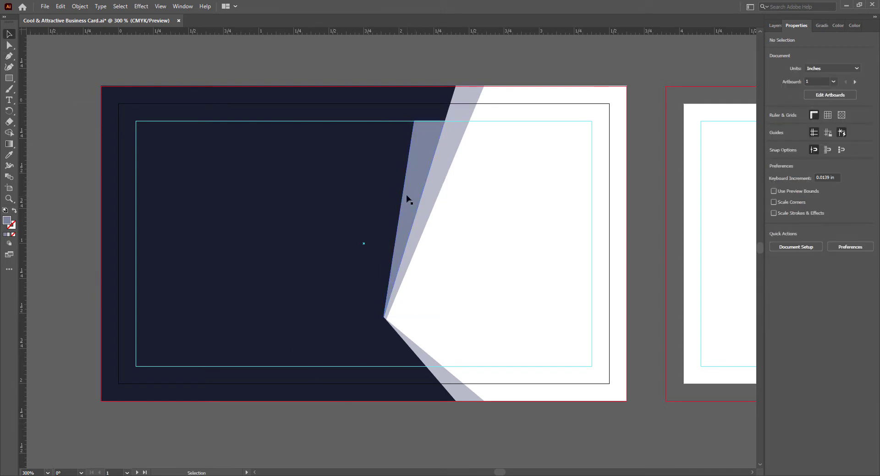
# - Give the wedge a linear gradient fill with an indigo dark end
pyautogui.click(9, 235)
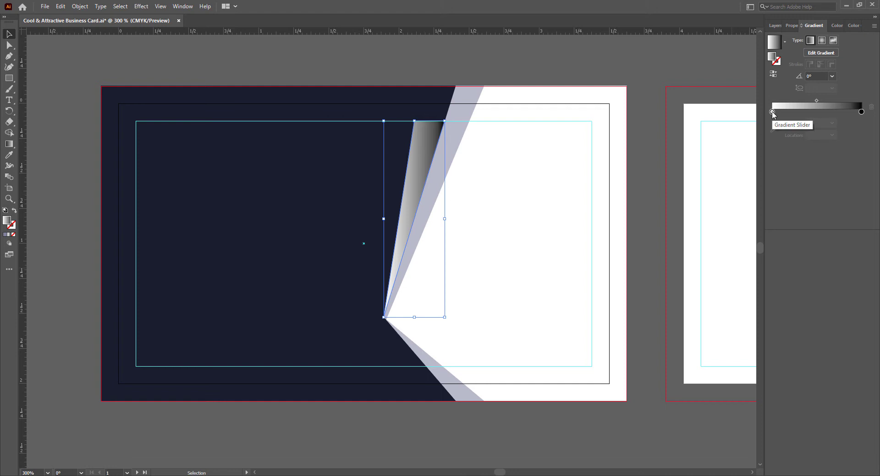
pyautogui.doubleClick(860, 111)
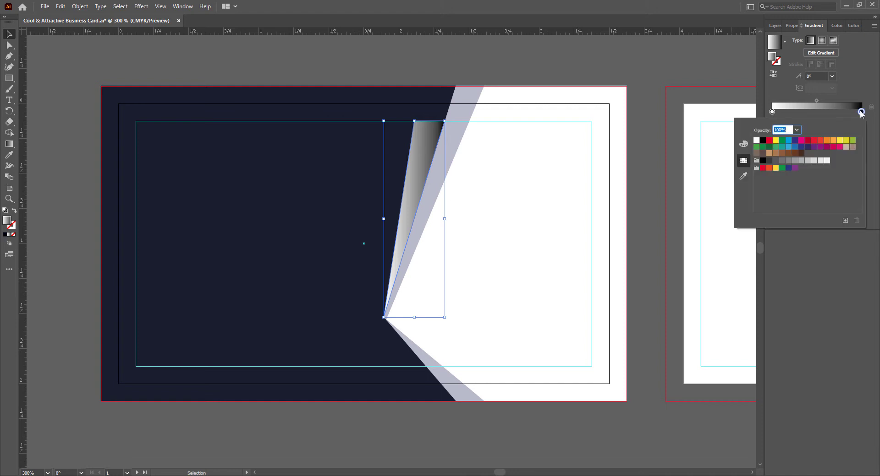
pyautogui.click(782, 147)
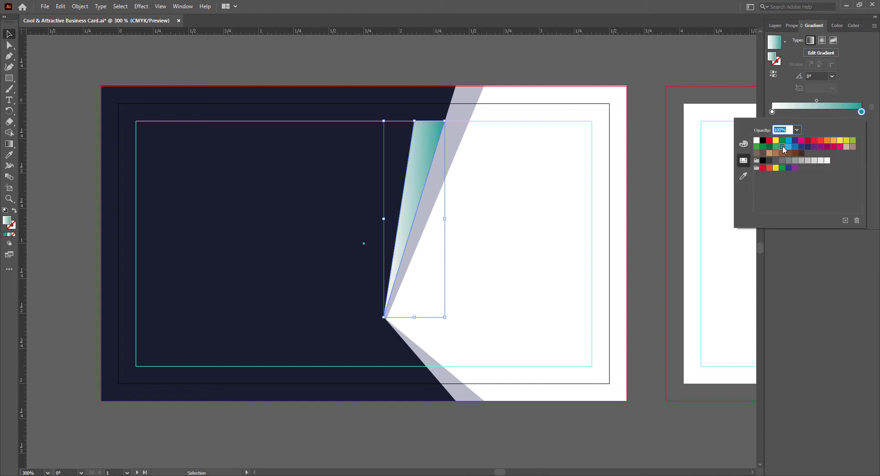
pyautogui.click(799, 147)
pyautogui.click(854, 264)
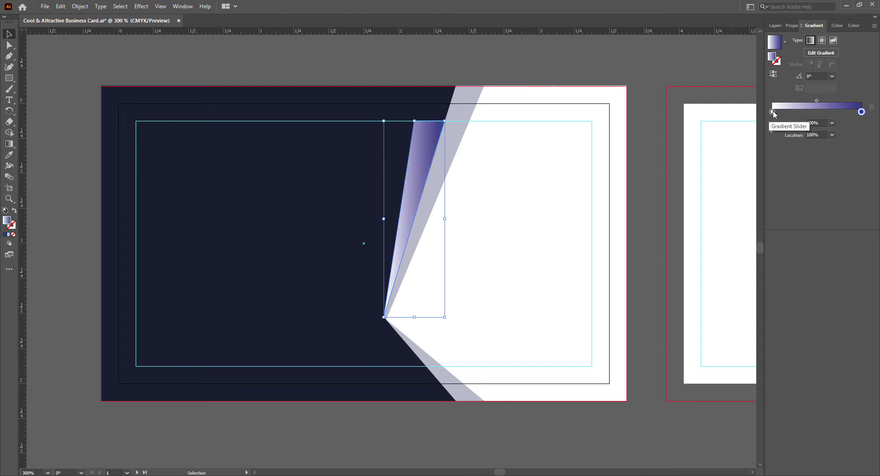
# - Make the gradient's light end pale grey and move its midpoint to about 60%
pyautogui.doubleClick(772, 111)
pyautogui.click(801, 161)
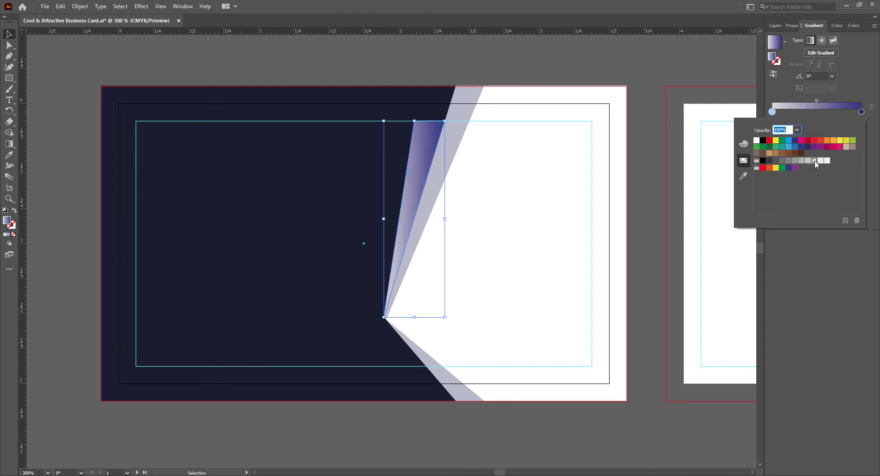
pyautogui.click(846, 147)
pyautogui.click(782, 161)
pyautogui.click(769, 154)
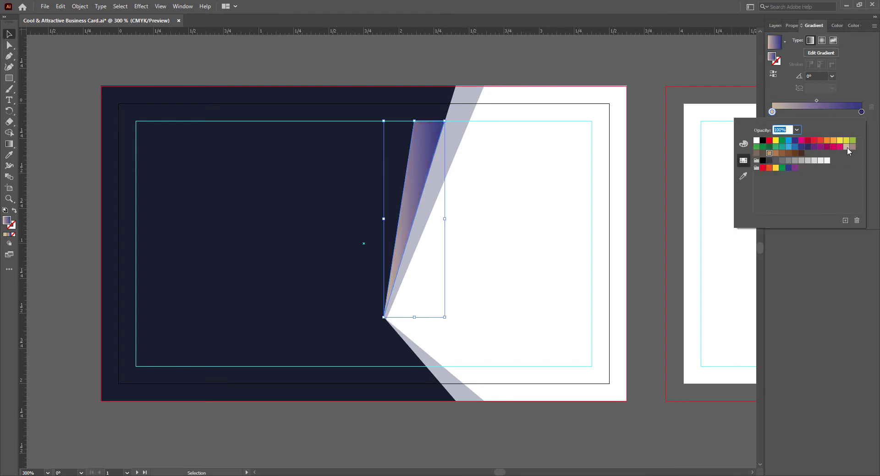
pyautogui.click(820, 161)
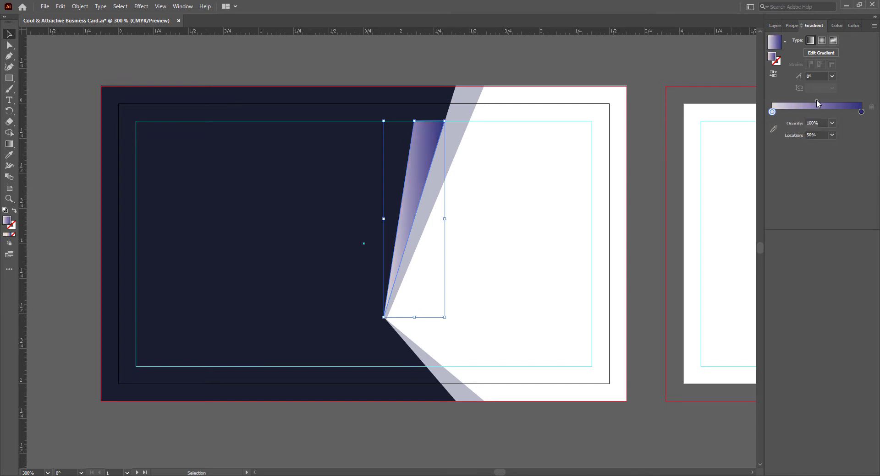
pyautogui.moveTo(816, 101); pyautogui.dragTo(826, 101)
pyautogui.click(646, 379)
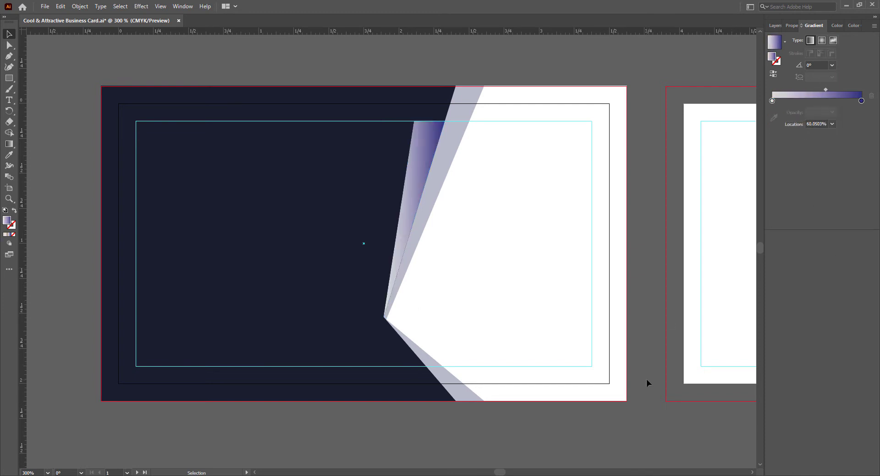
pyautogui.click(418, 181)
pyautogui.click(530, 429)
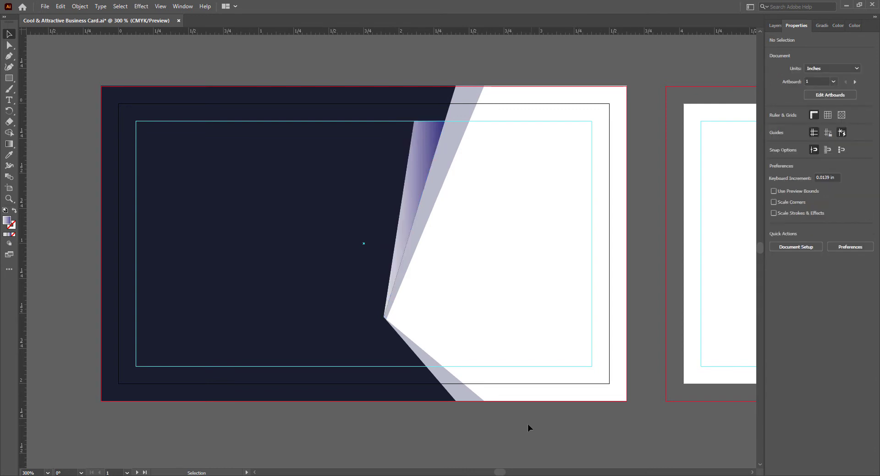
pyautogui.click(416, 229)
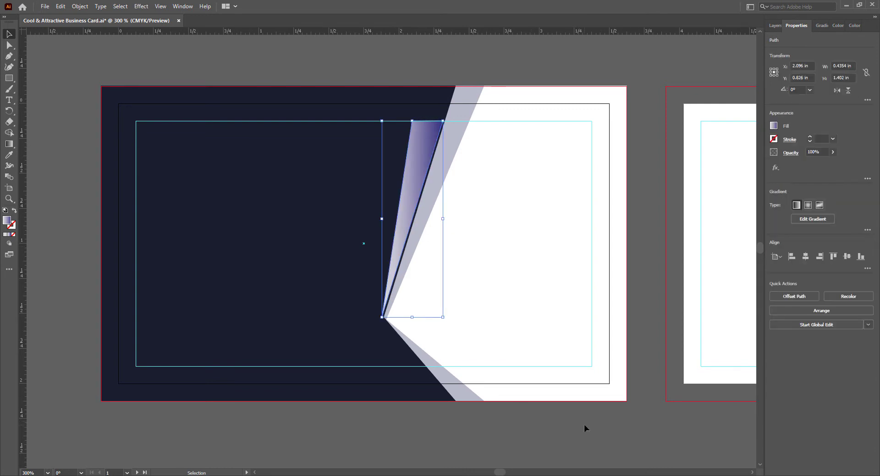
# - Inspect the existing upper gradient wedge's bottom anchor at the V's point
pyautogui.click(528, 436)
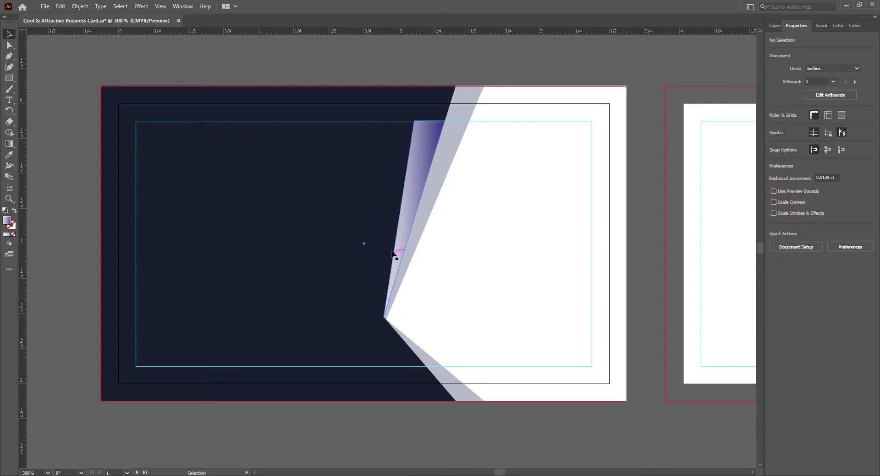
pyautogui.scroll(1, 392, 251)
pyautogui.scroll(-1, 712, 389)
pyautogui.hscroll(3, 610, 420)
pyautogui.scroll(-1, 609, 381)
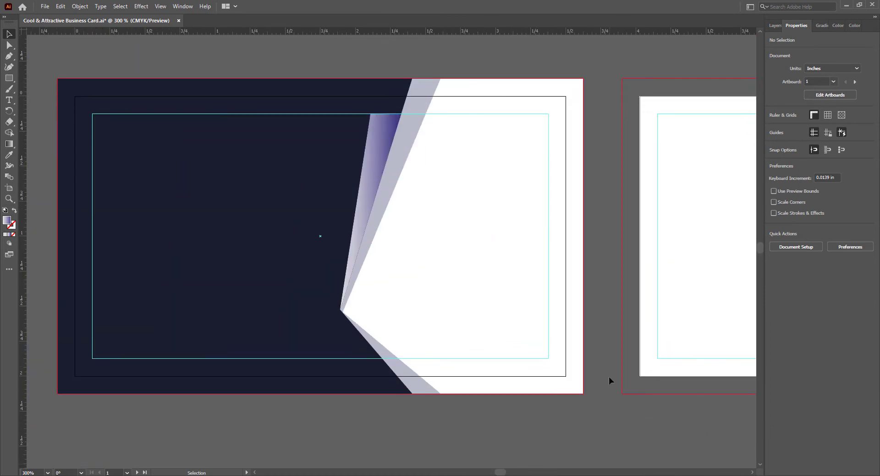
pyautogui.hscroll(-1, 609, 380)
pyautogui.click(376, 203)
pyautogui.click(9, 45)
pyautogui.click(352, 311)
pyautogui.click(387, 422)
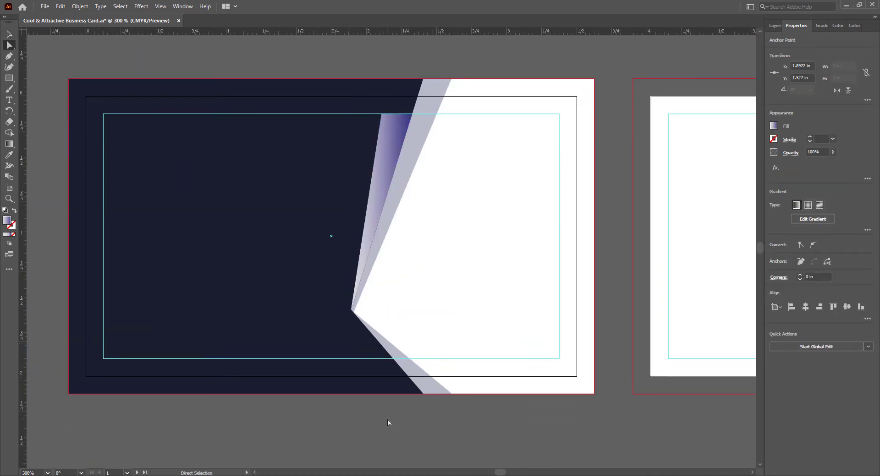
pyautogui.press('v')
# - Draw a closed triangular wedge from the V's point to two corners on the card's bottom edge
pyautogui.press('p')
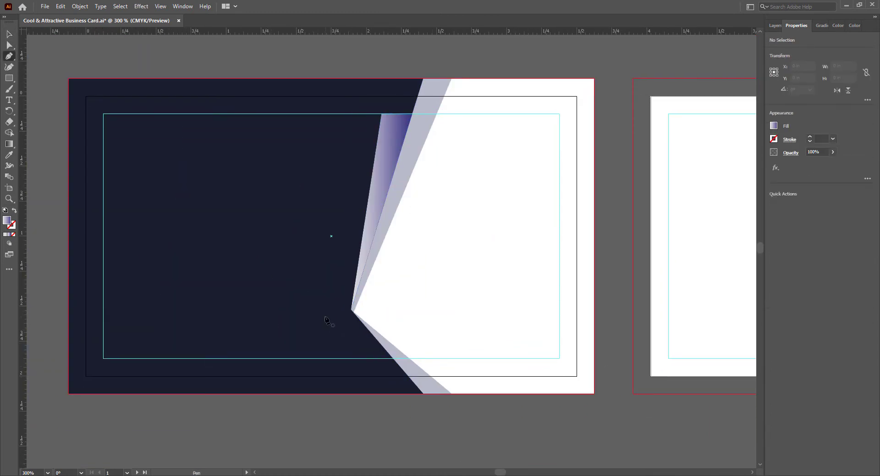
pyautogui.click(352, 312)
pyautogui.click(422, 394)
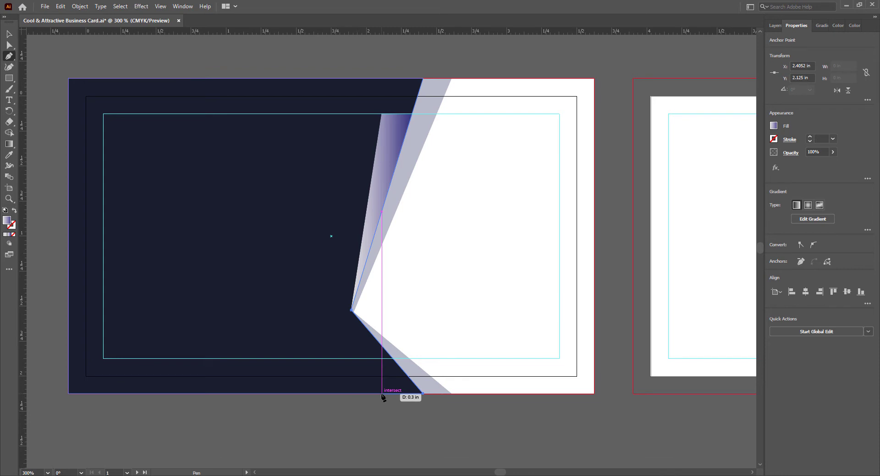
pyautogui.click(381, 393)
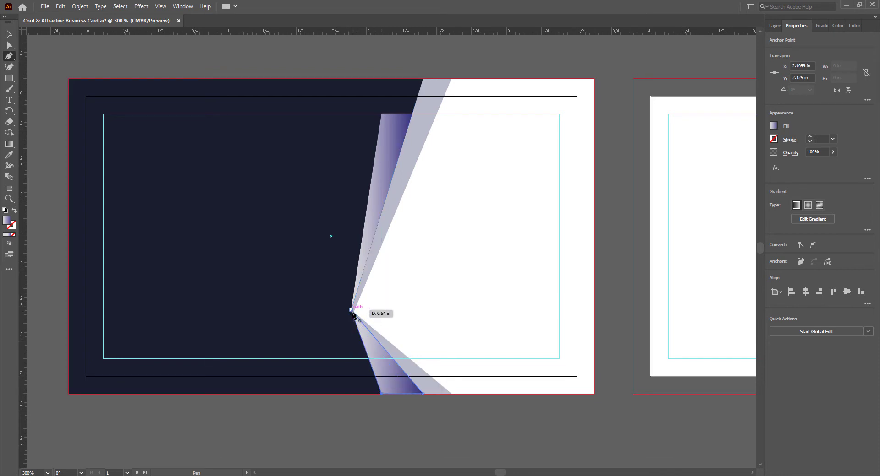
pyautogui.click(352, 310)
pyautogui.click(9, 35)
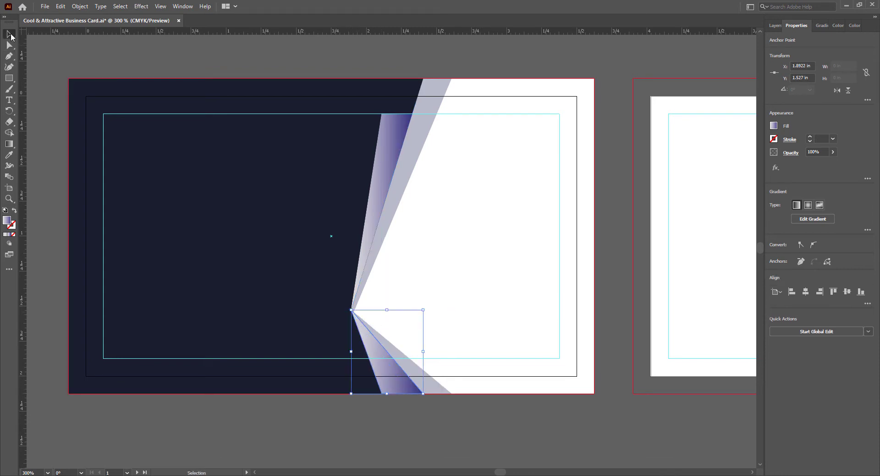
pyautogui.click(390, 424)
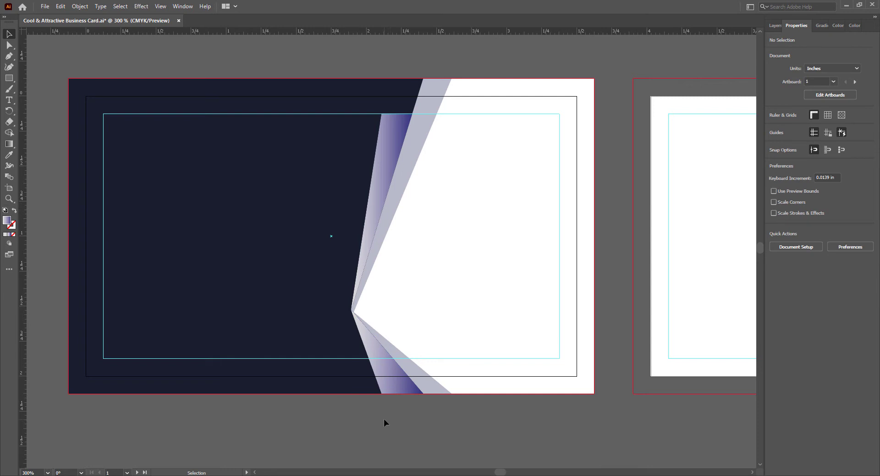
# - Snap the lower wedge's bottom corner onto the card edge, then check the translucent upper accent
pyautogui.click(373, 353)
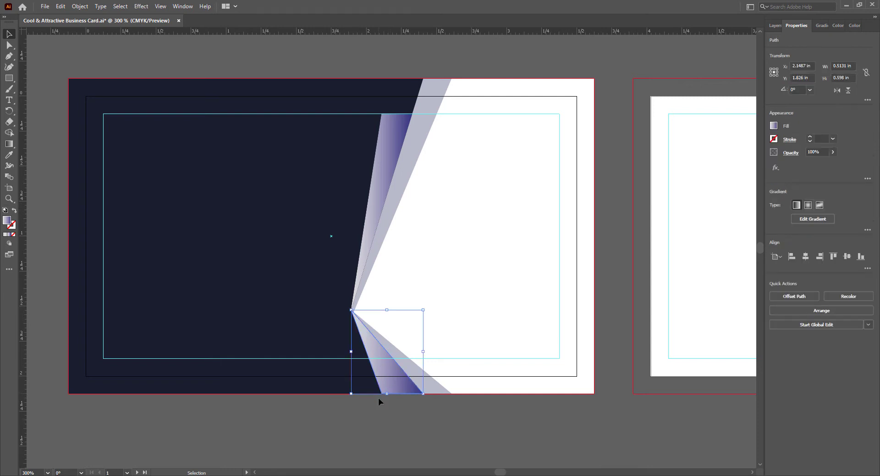
pyautogui.click(9, 44)
pyautogui.moveTo(383, 393); pyautogui.dragTo(392, 394)
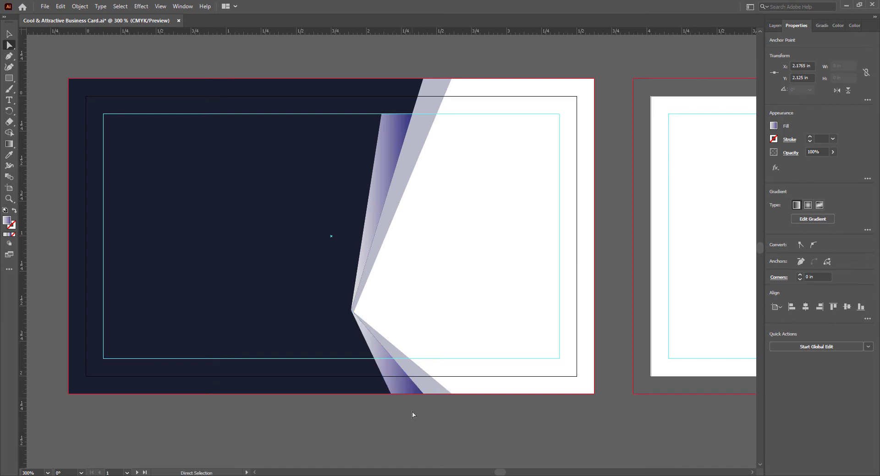
pyautogui.click(414, 415)
pyautogui.press('v')
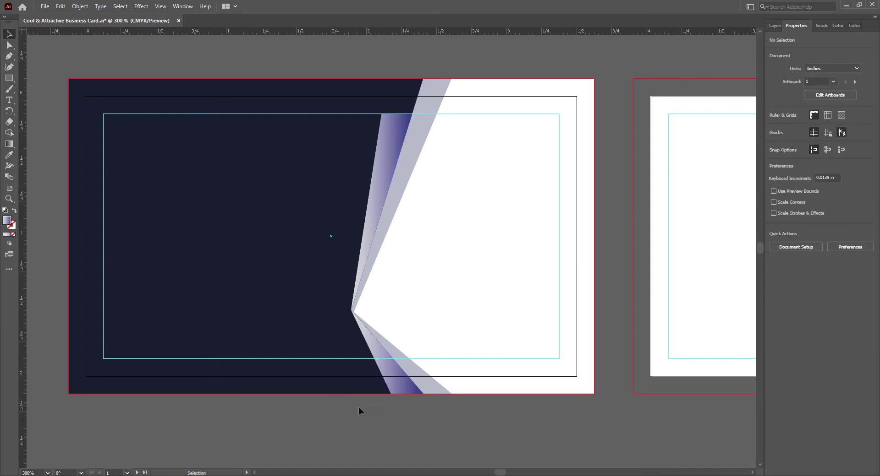
pyautogui.click(407, 156)
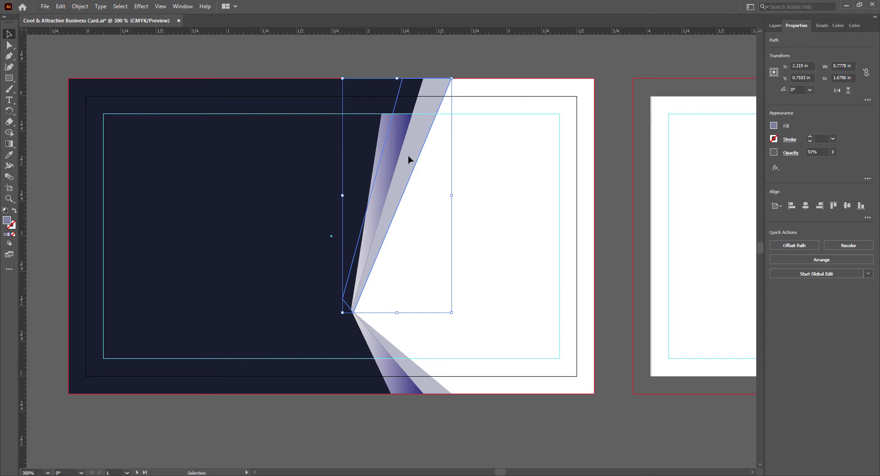
pyautogui.click(418, 447)
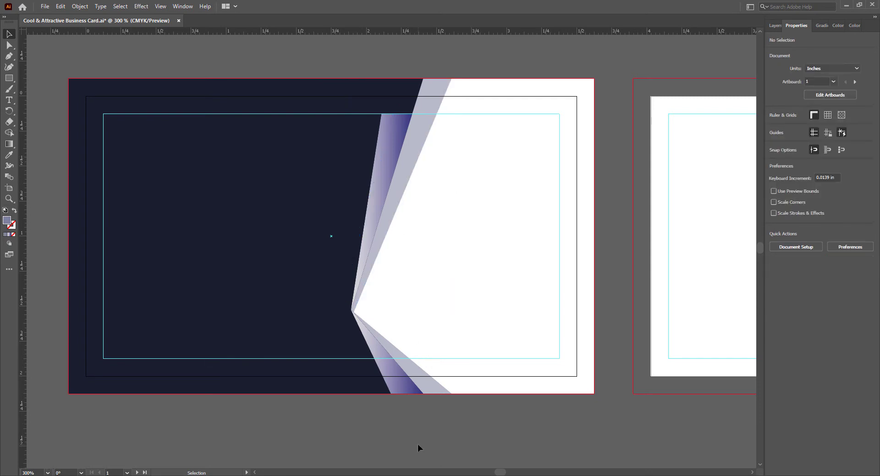
pyautogui.press('a')
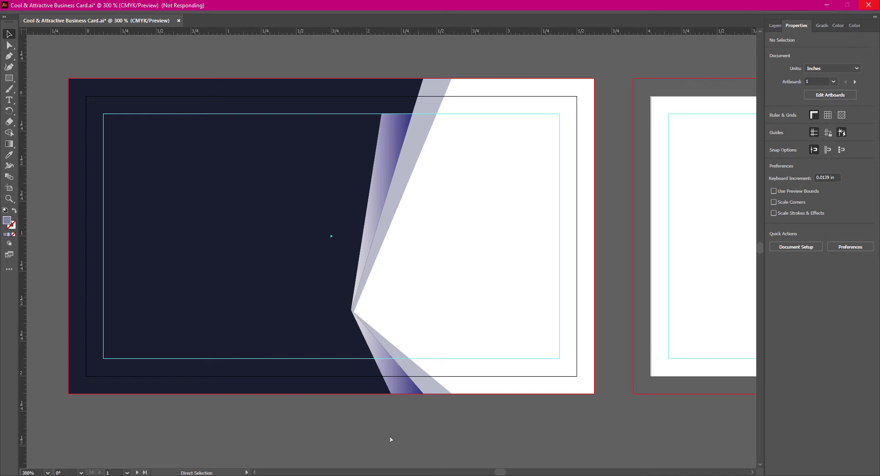
# - Draw a thin rectangle from the artboard's top-left corner down the full left edge
pyautogui.click(255, 472)
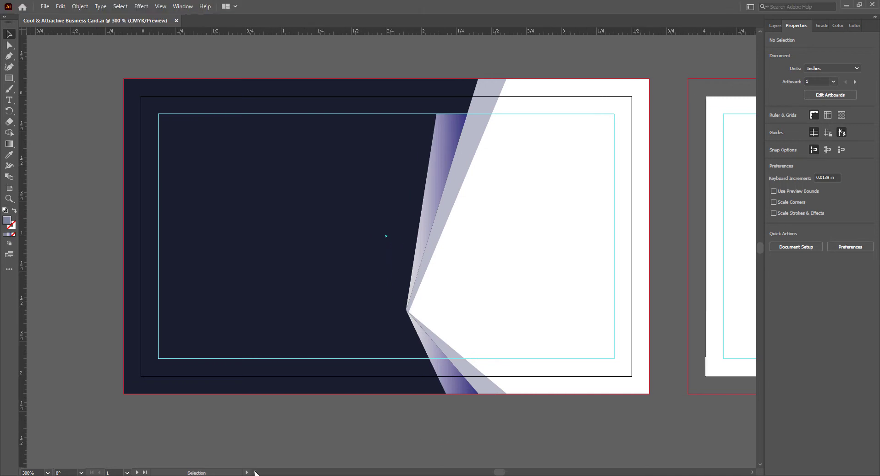
pyautogui.scroll(1, 508, 419)
pyautogui.click(751, 472)
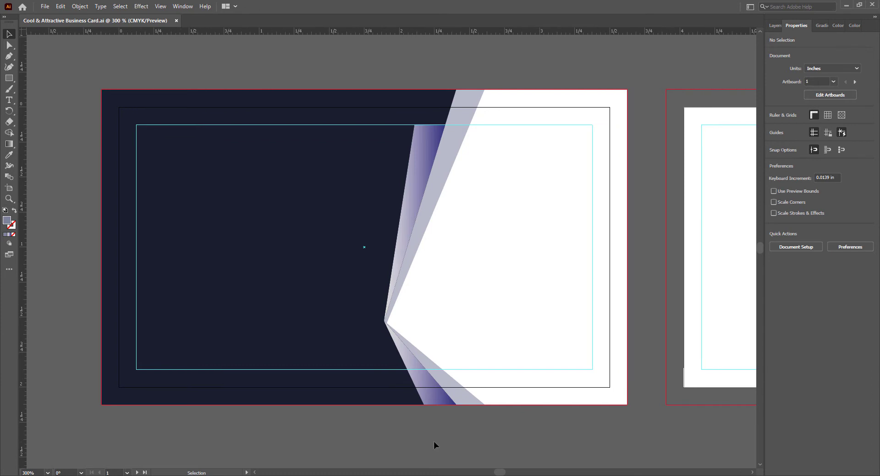
pyautogui.click(255, 472)
pyautogui.click(9, 78)
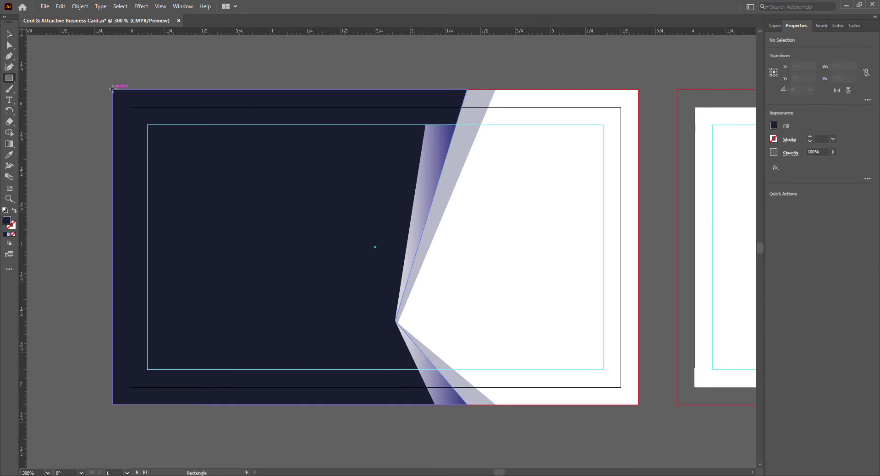
pyautogui.moveTo(112, 90)
pyautogui.mouseDown()
pyautogui.moveTo(158, 145)
pyautogui.moveTo(148, 405)
pyautogui.moveTo(136, 405)
pyautogui.mouseUp()
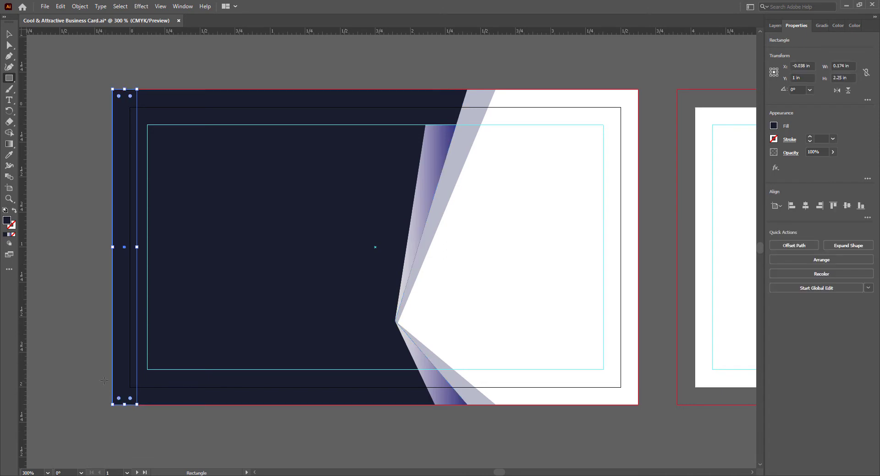
# - Fill the left strip with the pale-to-indigo gradient and reselect it
pyautogui.click(9, 236)
pyautogui.press('v')
pyautogui.click(224, 433)
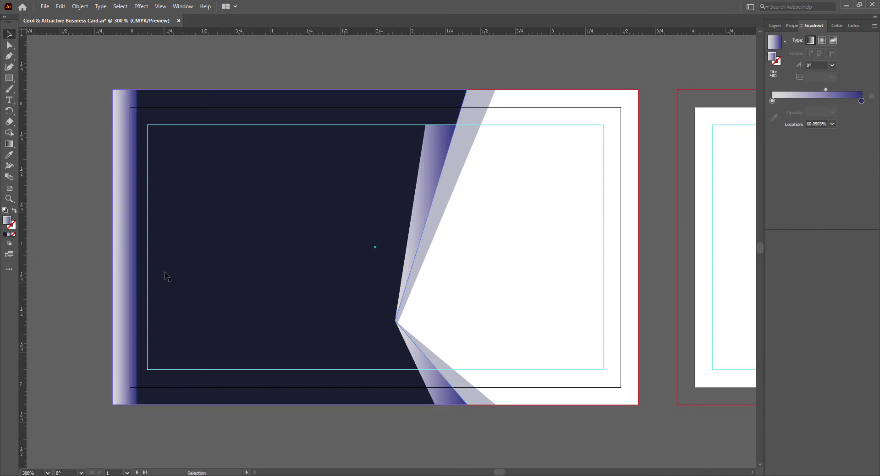
pyautogui.click(124, 280)
# - Set the strip's gradient angle to -150° and its midpoint to about 51.5%
pyautogui.click(831, 76)
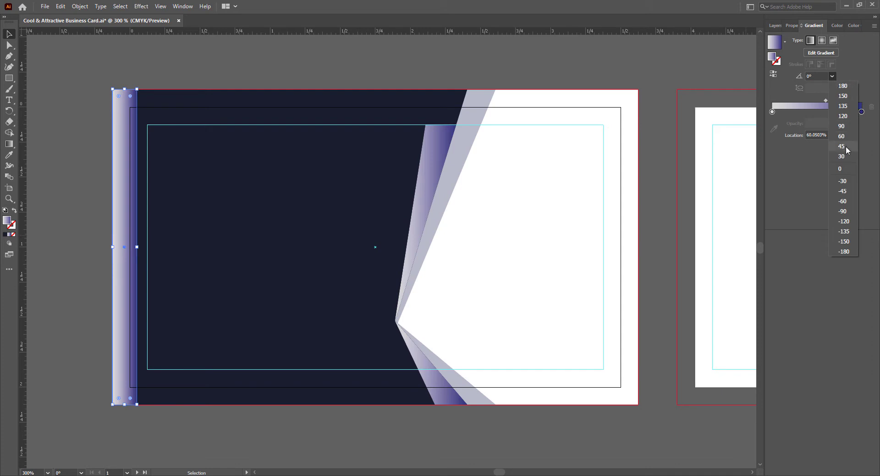
pyautogui.click(841, 146)
pyautogui.click(832, 77)
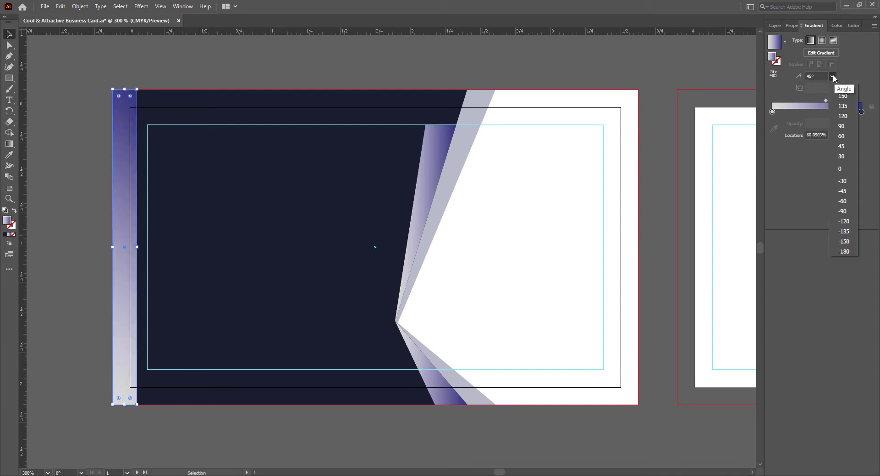
pyautogui.click(844, 147)
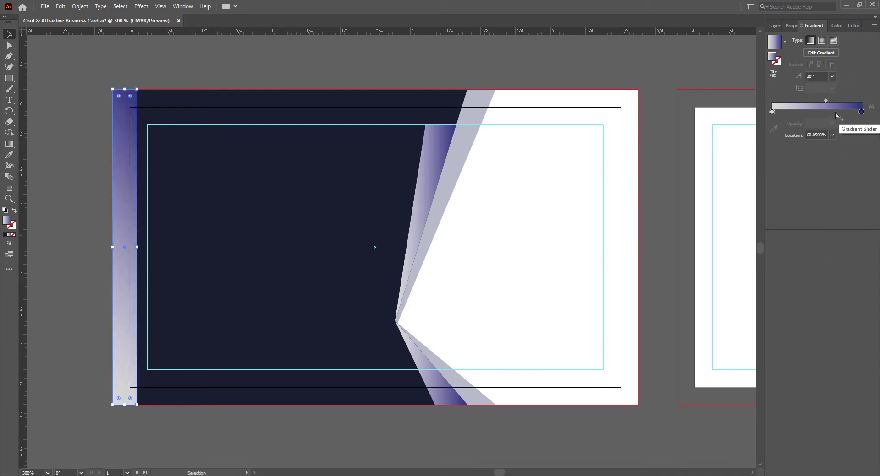
pyautogui.click(832, 76)
pyautogui.click(845, 106)
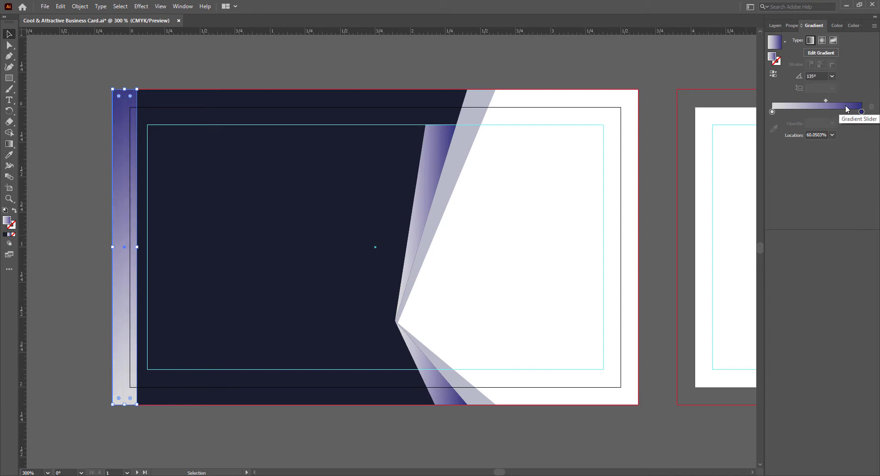
pyautogui.click(831, 76)
pyautogui.click(842, 137)
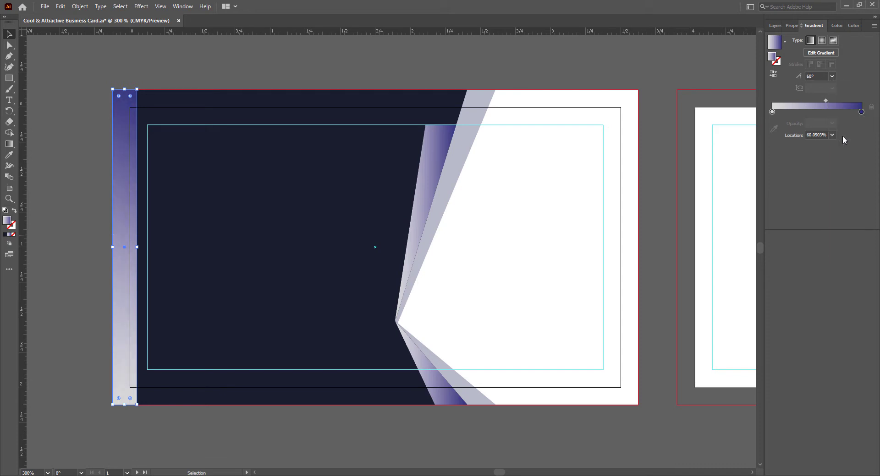
pyautogui.click(831, 76)
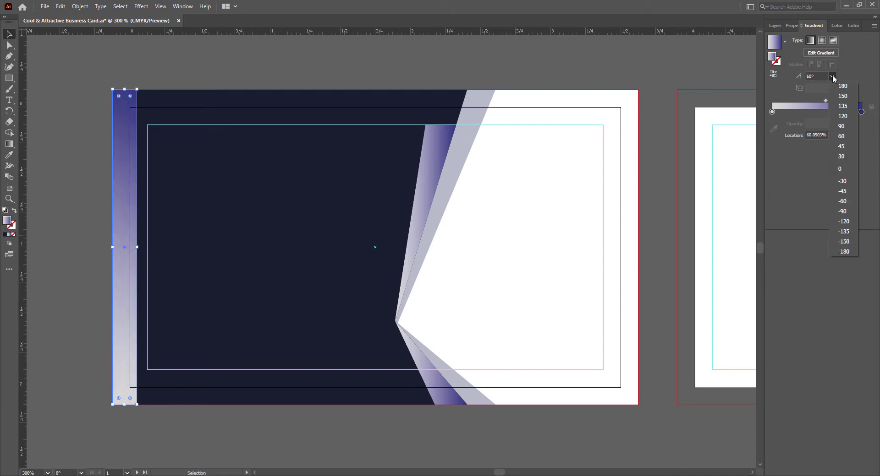
pyautogui.click(845, 245)
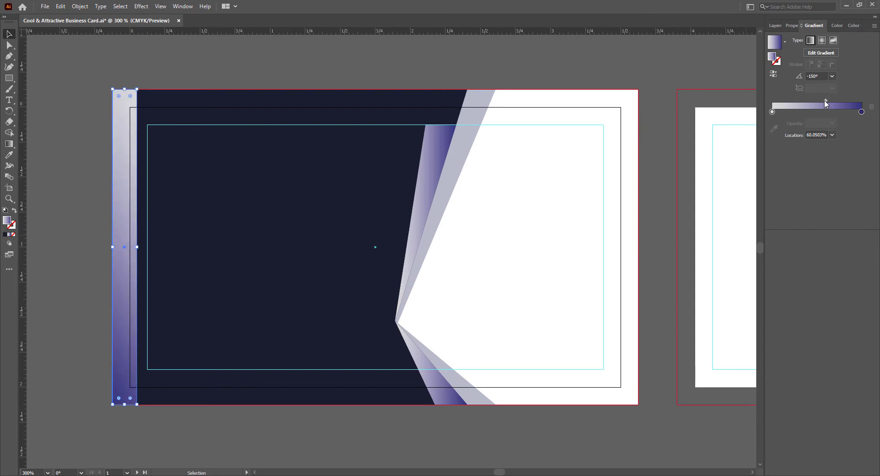
pyautogui.moveTo(824, 103); pyautogui.dragTo(817, 104)
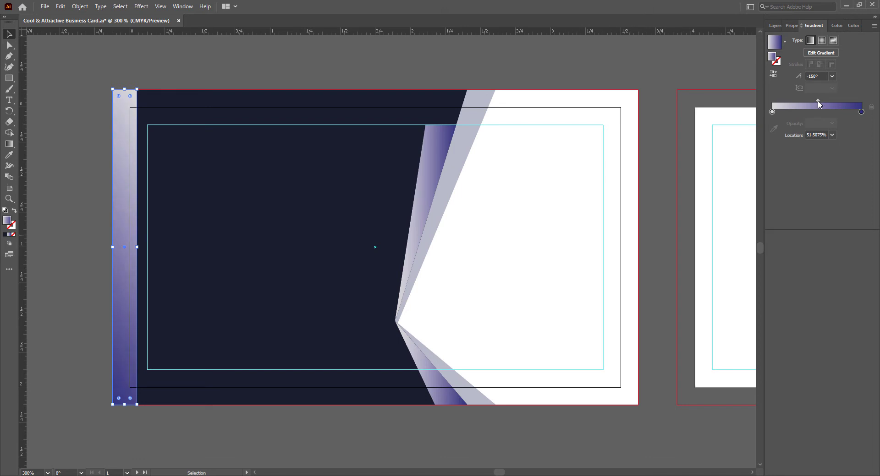
# - Deselect the strip and save the document
pyautogui.click(511, 440)
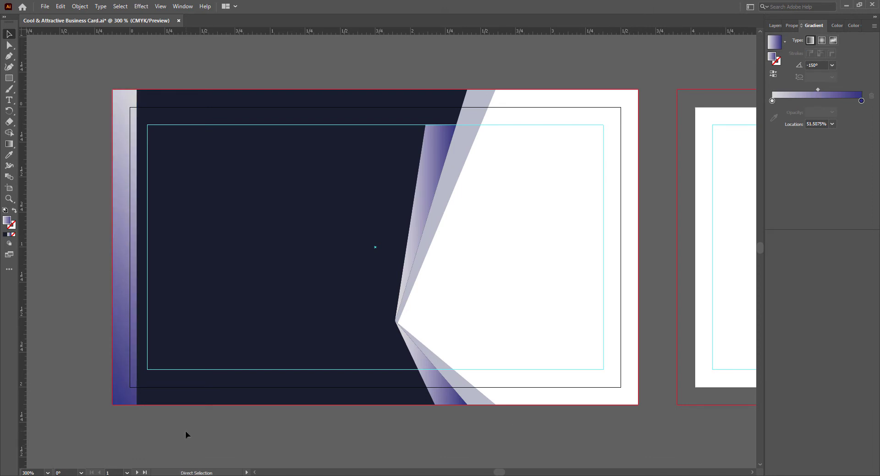
pyautogui.hotkey('ctrl', 's')
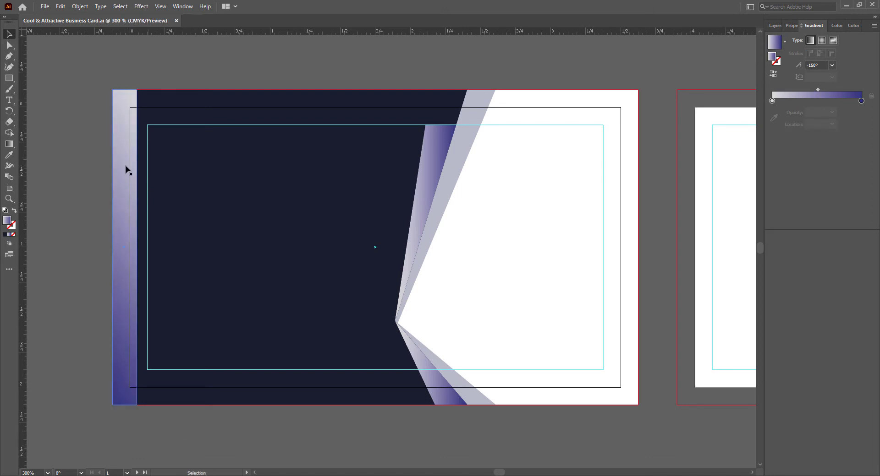
pyautogui.click(301, 443)
pyautogui.hotkey('ctrl', 's')
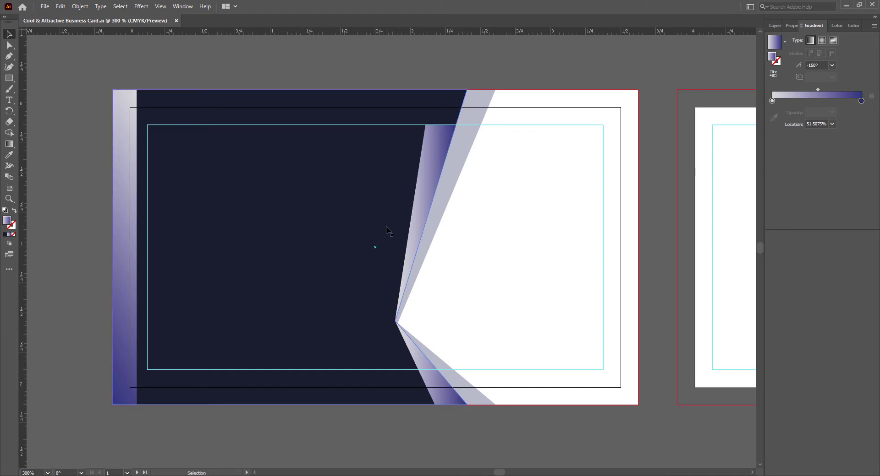
# - Pull the gradient sliver's top anchor upward with Direct Selection, then save
pyautogui.click(434, 152)
pyautogui.click(9, 45)
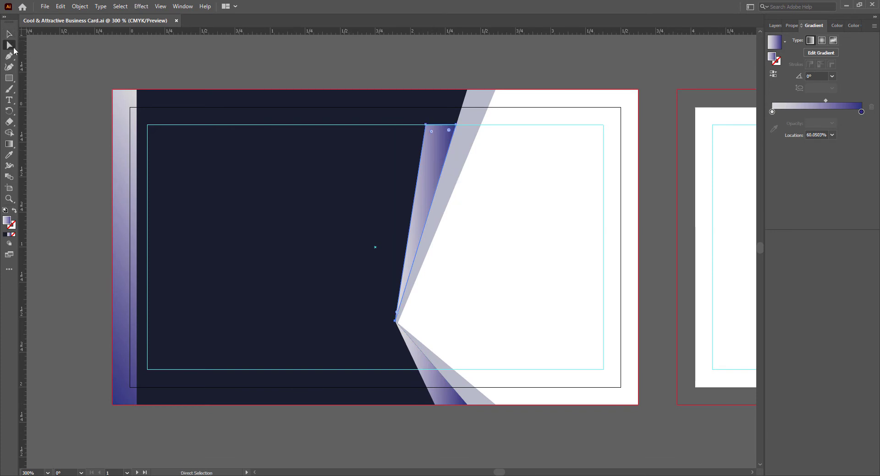
pyautogui.moveTo(426, 125)
pyautogui.mouseDown()
pyautogui.moveTo(430, 107)
pyautogui.moveTo(428, 117)
pyautogui.mouseUp()
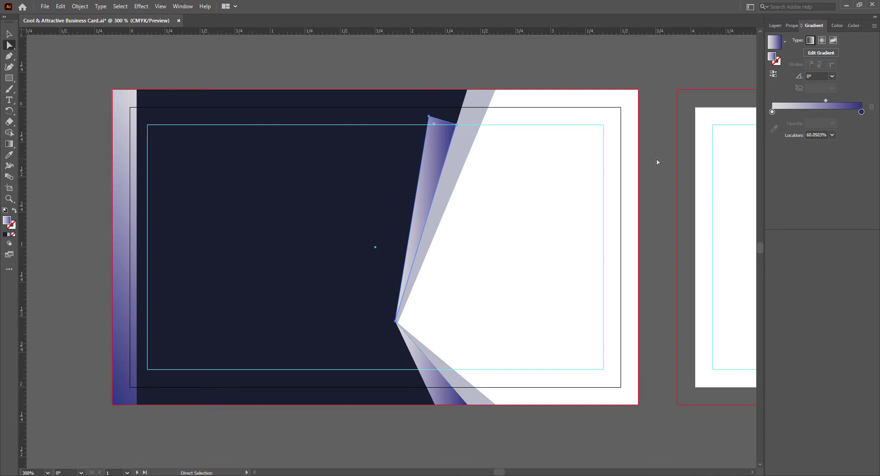
pyautogui.moveTo(429, 118); pyautogui.dragTo(430, 115)
pyautogui.click(538, 447)
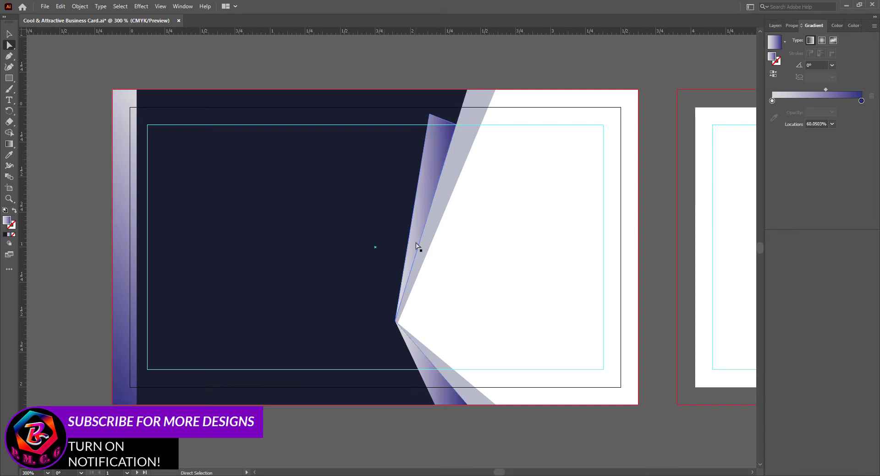
pyautogui.hotkey('ctrl', 's')
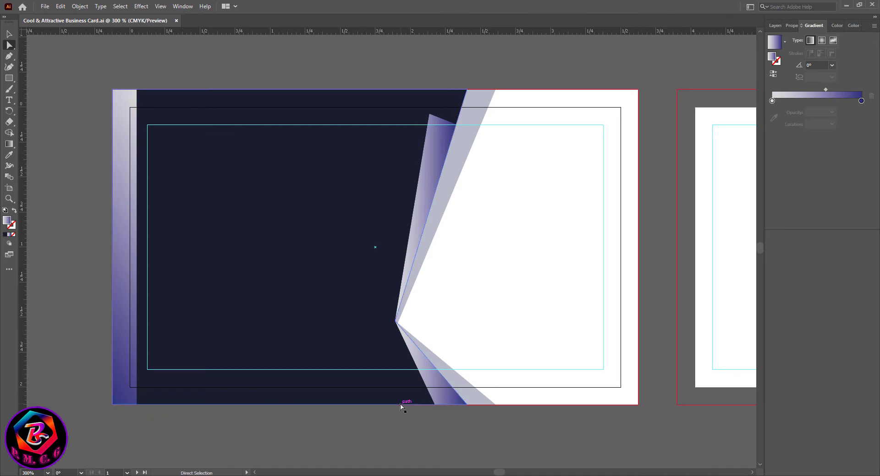
pyautogui.click(9, 34)
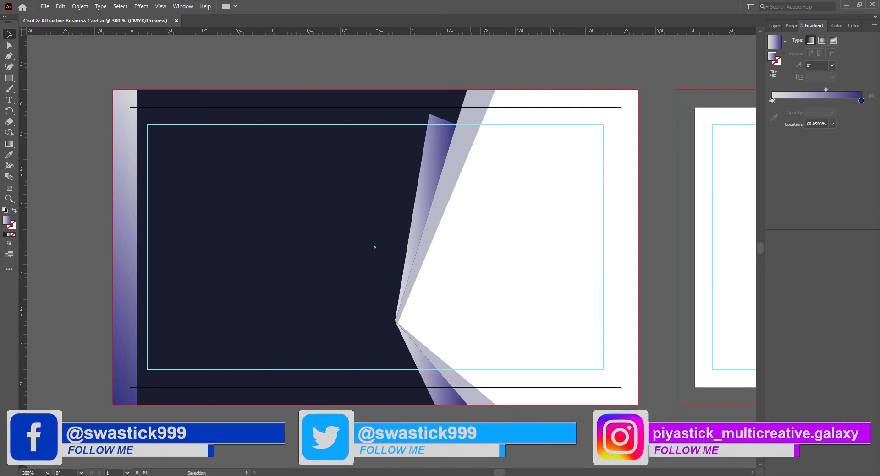
# - Widen the left gradient strip and make a narrow 0.04 in copy as a thin vertical line
pyautogui.click(122, 262)
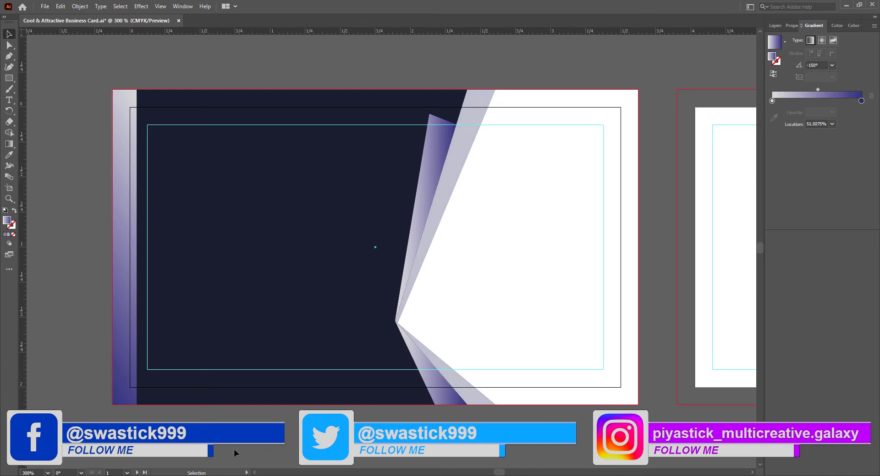
pyautogui.moveTo(137, 248); pyautogui.dragTo(204, 250)
pyautogui.click(133, 235)
pyautogui.moveTo(205, 281); pyautogui.dragTo(176, 279)
pyautogui.press('Right')
pyautogui.press('Right')
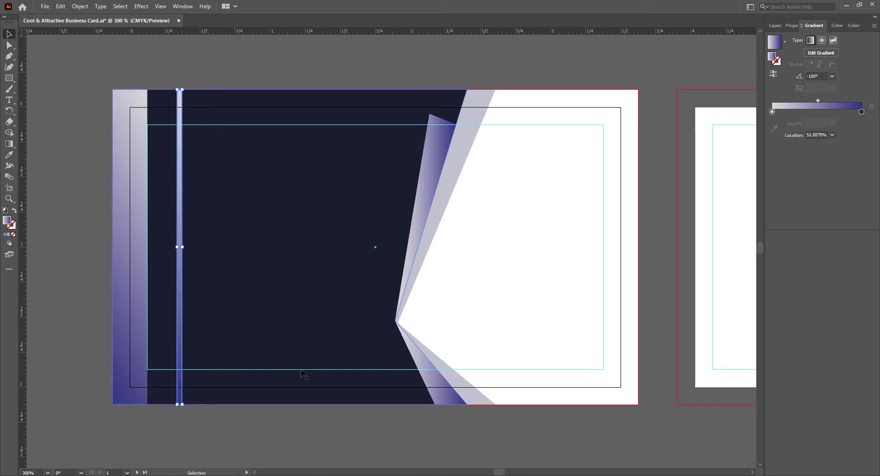
# - Give the thin line a 150° gradient angle with a 43% midpoint, then save
pyautogui.click(831, 77)
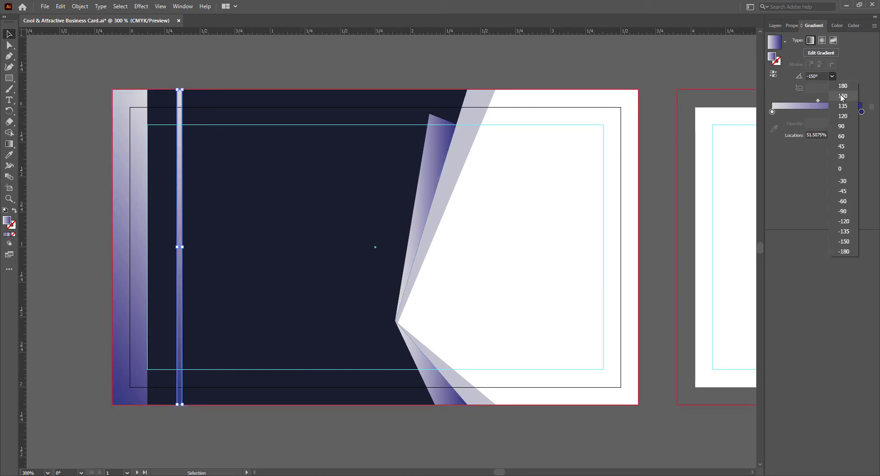
pyautogui.click(835, 106)
pyautogui.moveTo(818, 102); pyautogui.dragTo(809, 103)
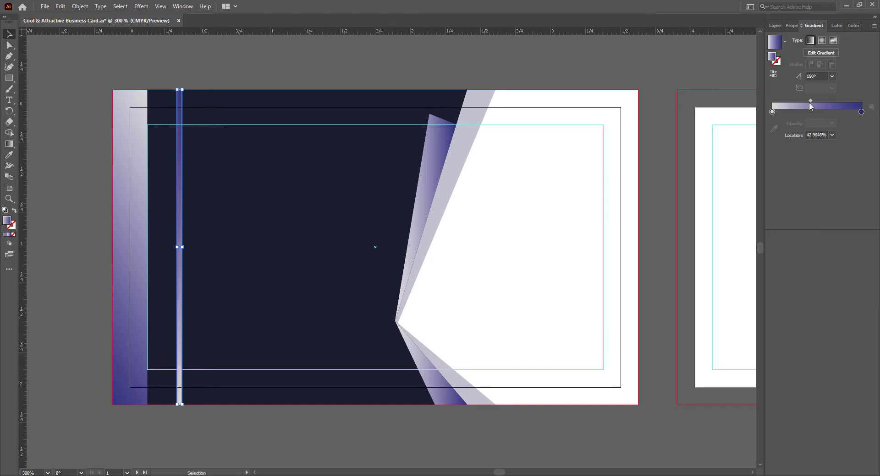
pyautogui.click(315, 454)
pyautogui.click(180, 320)
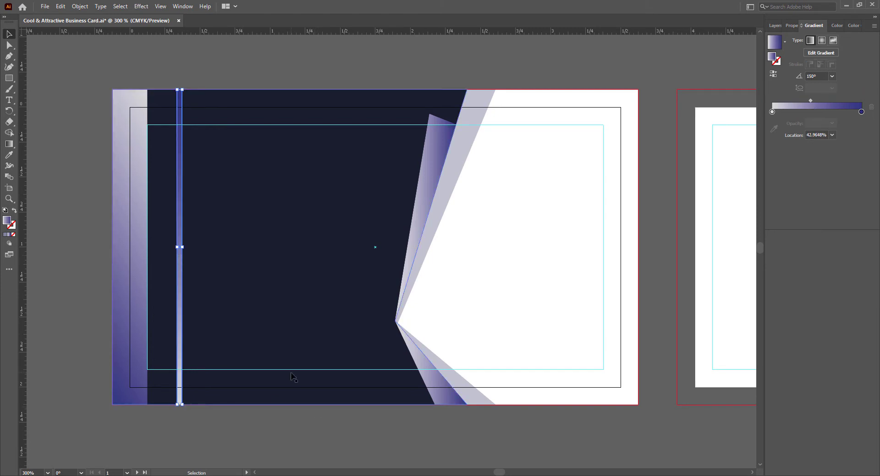
pyautogui.click(290, 427)
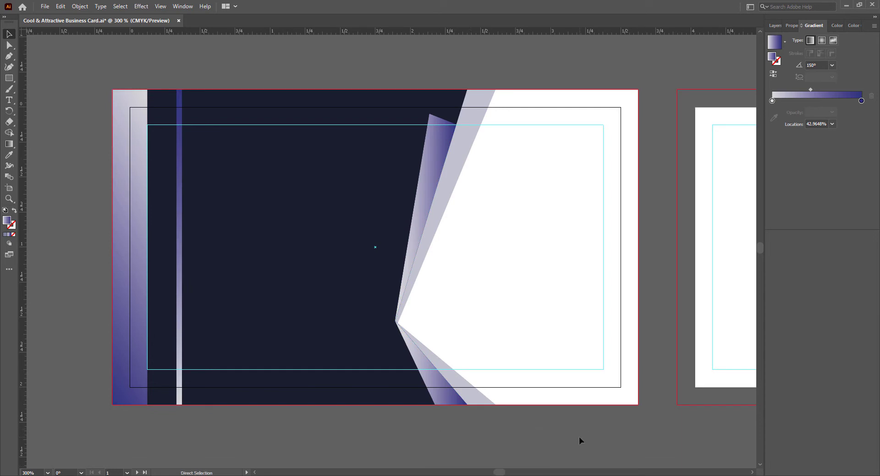
pyautogui.hotkey('ctrl', 's')
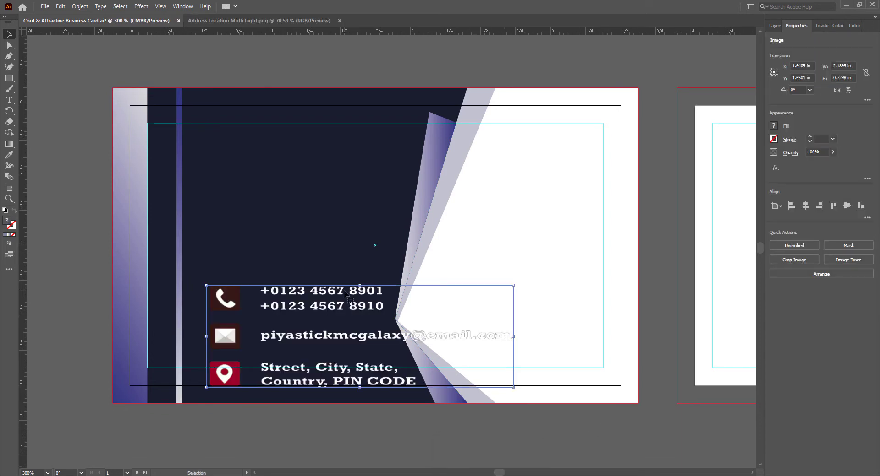
# - Move and scale the contact block to about 1.43 × 0.48 in in the lower-left navy area
pyautogui.moveTo(341, 295); pyautogui.dragTo(282, 261)
pyautogui.moveTo(455, 366); pyautogui.dragTo(405, 328)
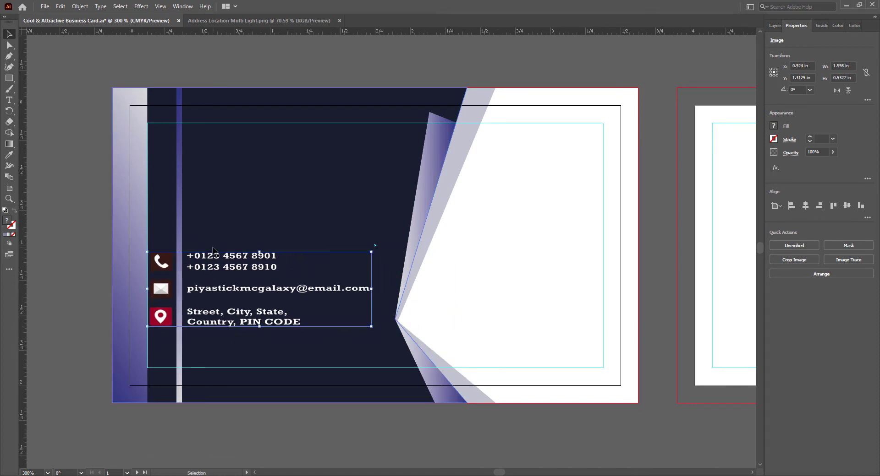
pyautogui.moveTo(371, 289); pyautogui.dragTo(332, 289)
pyautogui.moveTo(212, 264); pyautogui.dragTo(220, 281)
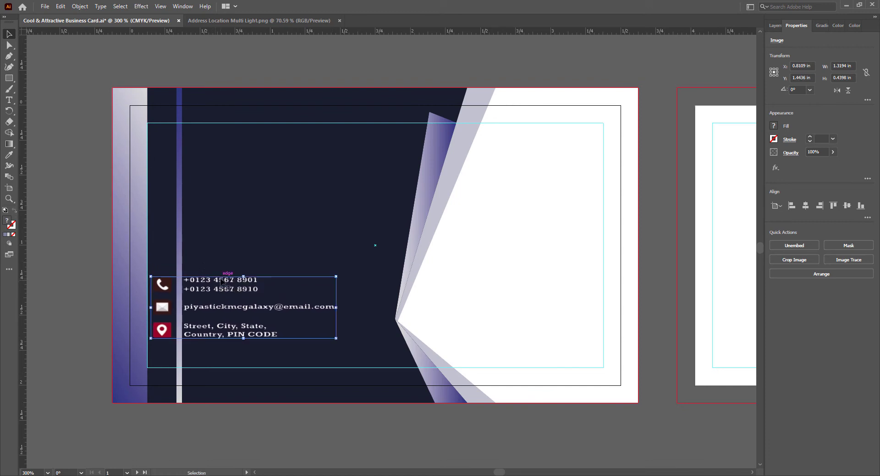
pyautogui.press('Up')
pyautogui.press('Up')
pyautogui.press('Up')
pyautogui.press('Up')
pyautogui.press('Up')
pyautogui.press('Up')
pyautogui.press('Up')
pyautogui.press('Up')
pyautogui.press('Up')
pyautogui.press('Up')
pyautogui.press('Up')
pyautogui.press('Up')
pyautogui.press('Up')
pyautogui.press('Up')
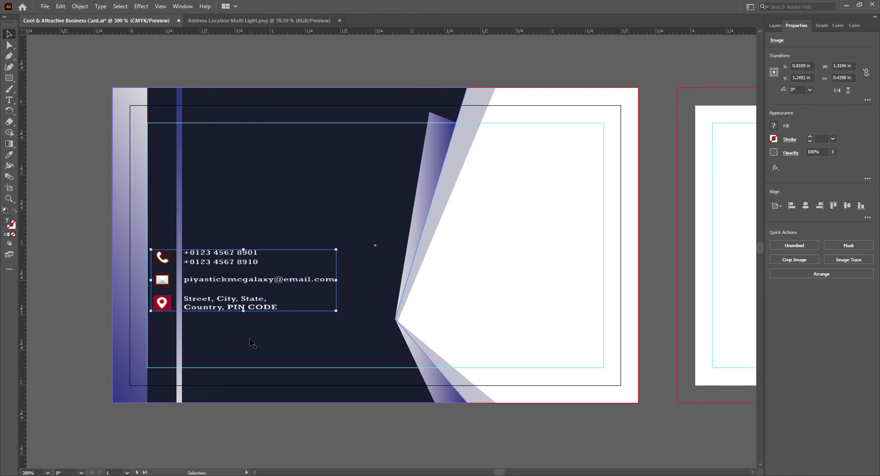
pyautogui.moveTo(338, 313)
pyautogui.mouseDown()
pyautogui.moveTo(362, 316)
pyautogui.moveTo(352, 317)
pyautogui.mouseUp()
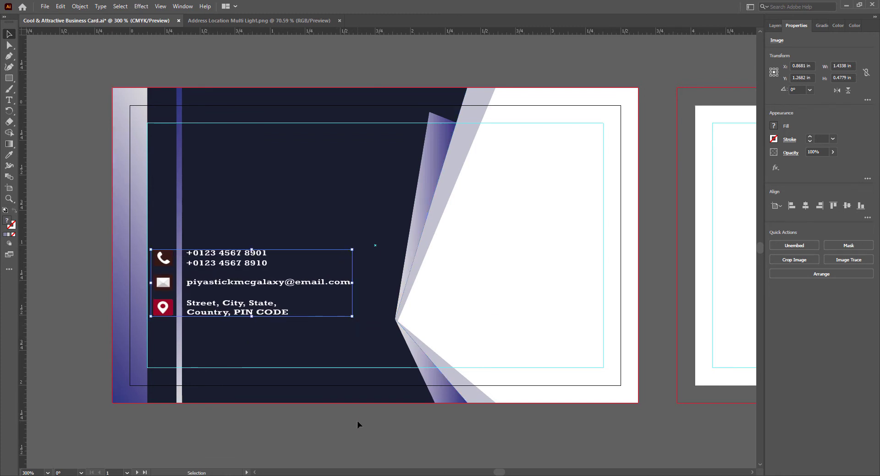
# - Check the thin vertical line beside the contact block and save the document
pyautogui.click(295, 431)
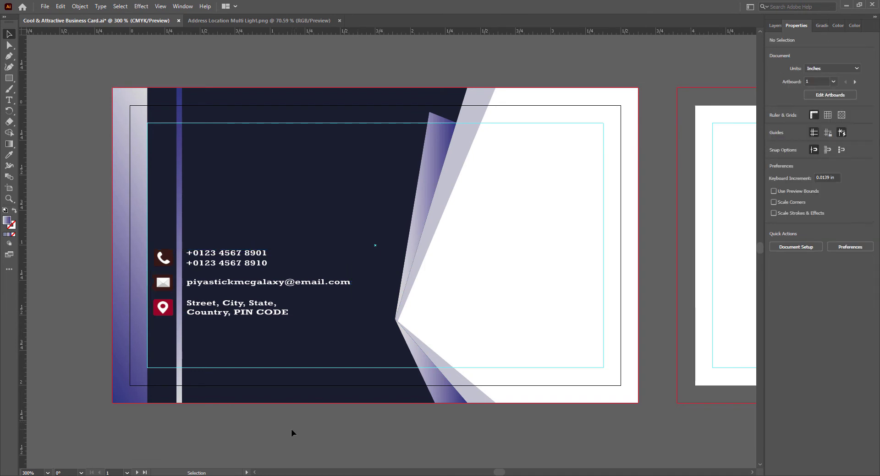
pyautogui.click(182, 215)
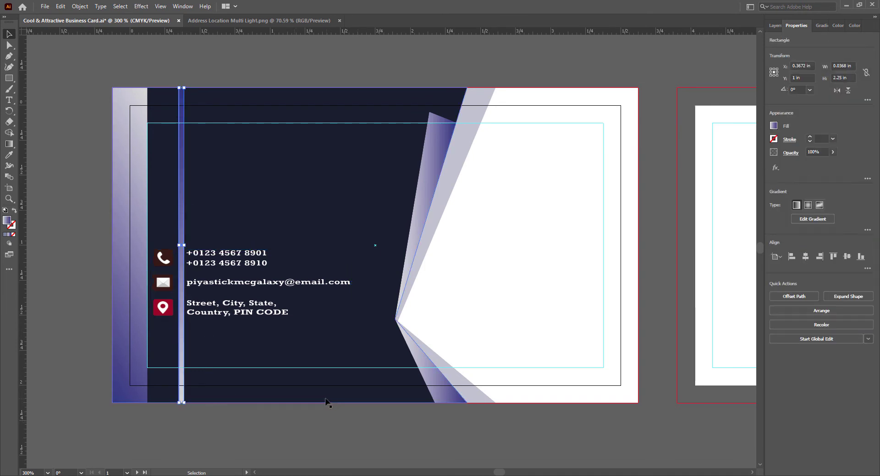
pyautogui.click(276, 425)
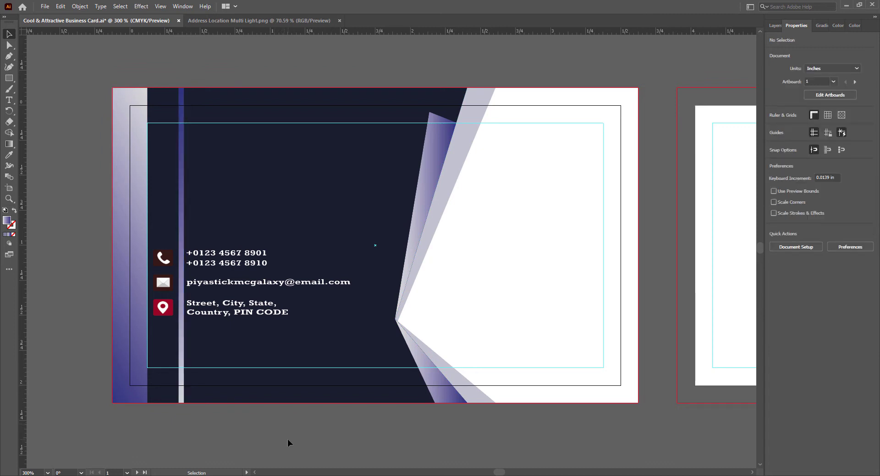
pyautogui.hotkey('ctrl', 's')
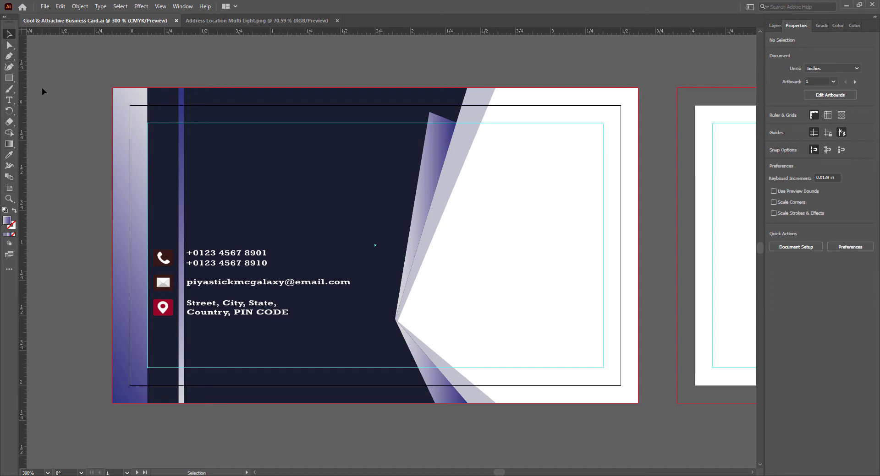
# - Create a triangle with the Polygon tool and move it onto the card's navy front
pyautogui.click(9, 81)
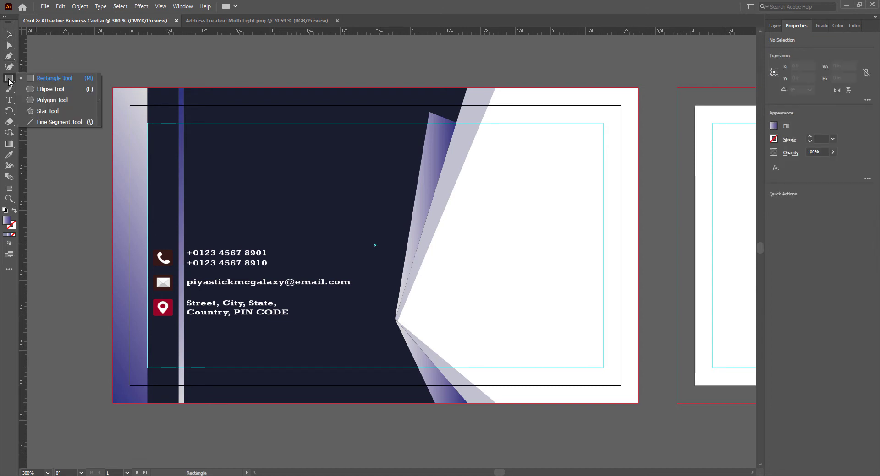
pyautogui.rightClick(247, 177)
pyautogui.click(86, 80)
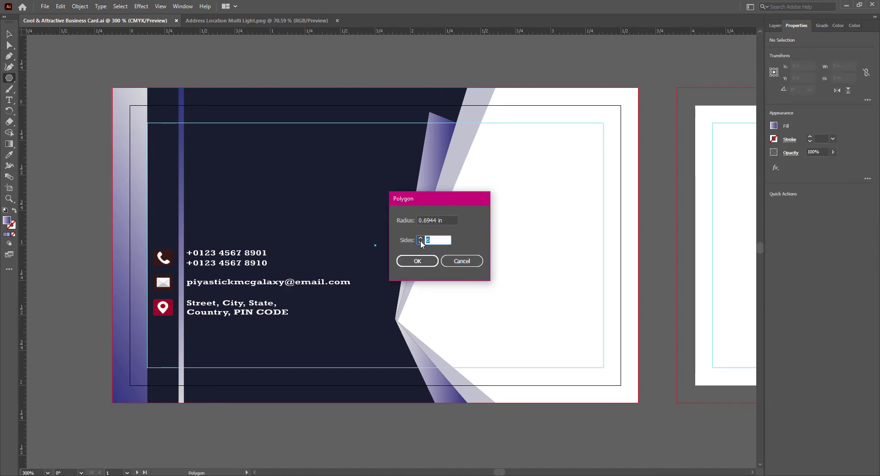
pyautogui.click(417, 261)
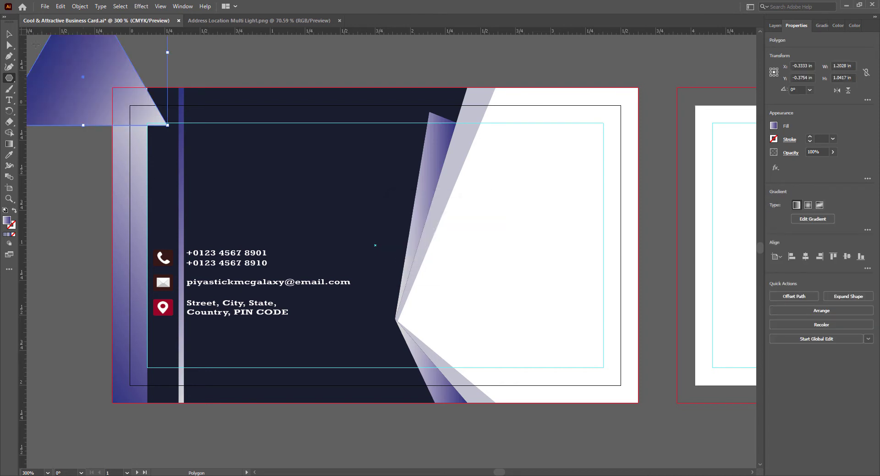
pyautogui.press('v')
pyautogui.moveTo(98, 58); pyautogui.dragTo(286, 173)
# - Rotate the triangle 270° via Transform > Rotate so it points right, then scale it down
pyautogui.rightClick(285, 173)
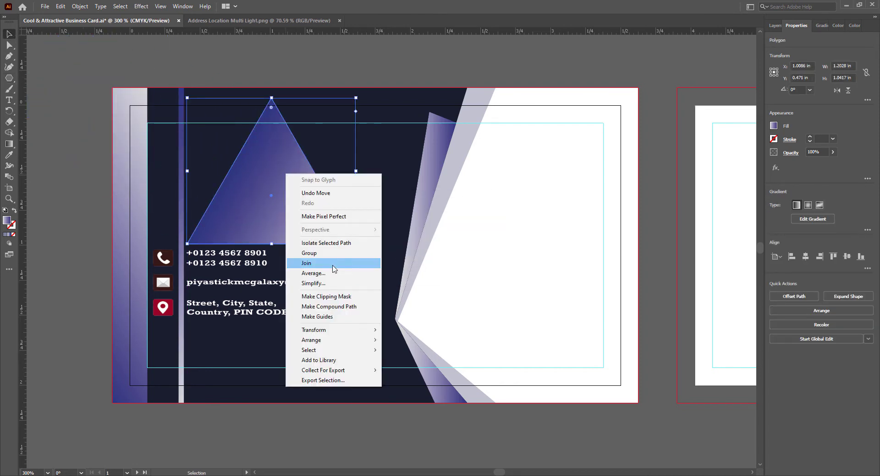
pyautogui.click(405, 354)
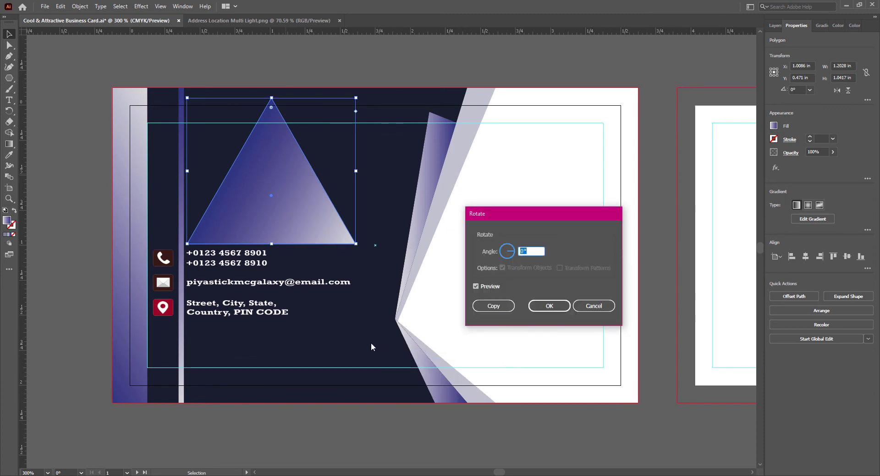
pyautogui.click(508, 260)
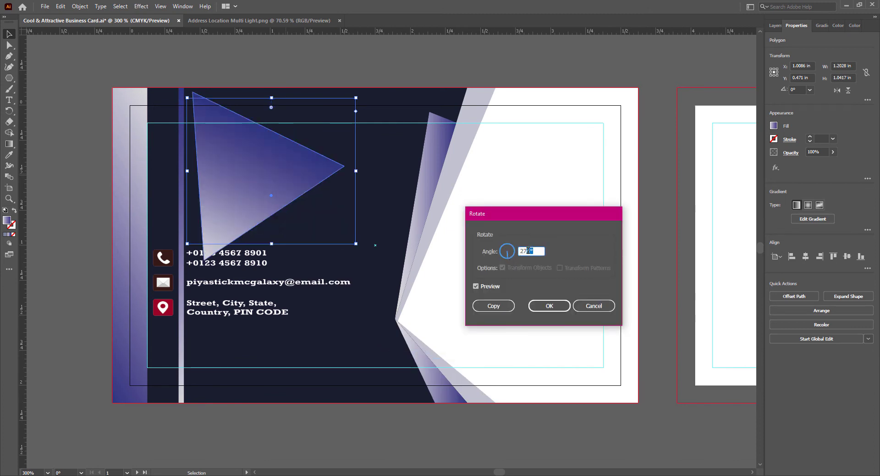
pyautogui.click(477, 287)
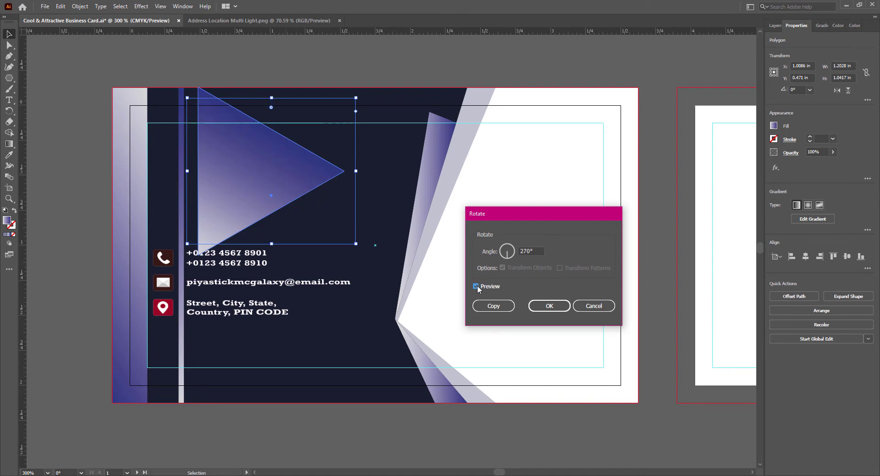
pyautogui.click(549, 306)
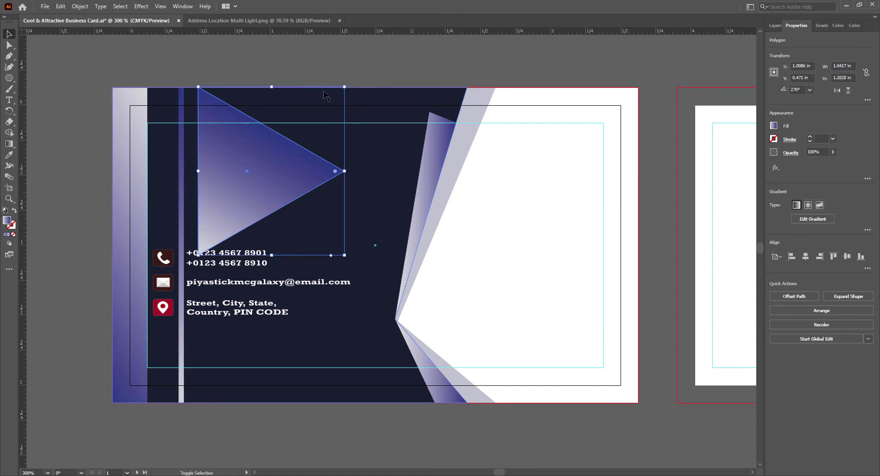
pyautogui.moveTo(344, 87); pyautogui.dragTo(259, 185)
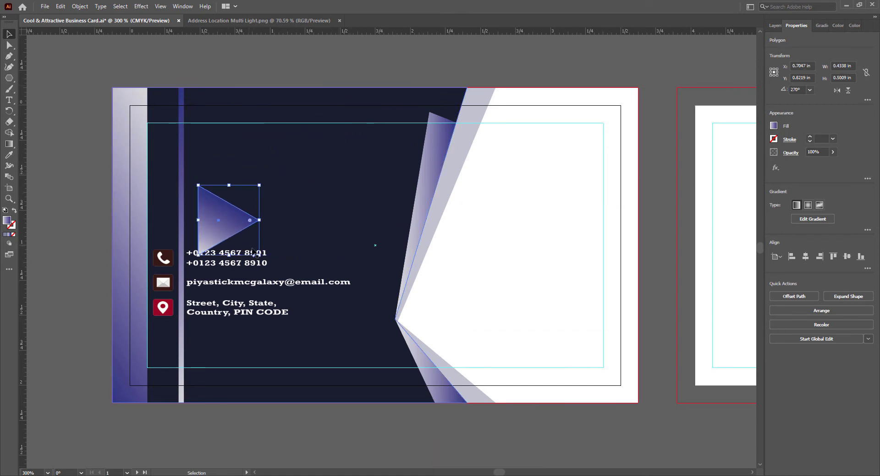
# - Shrink the triangle to about 0.13 × 0.15 in and place it above the phone numbers
pyautogui.moveTo(236, 220); pyautogui.dragTo(166, 167)
pyautogui.click(253, 422)
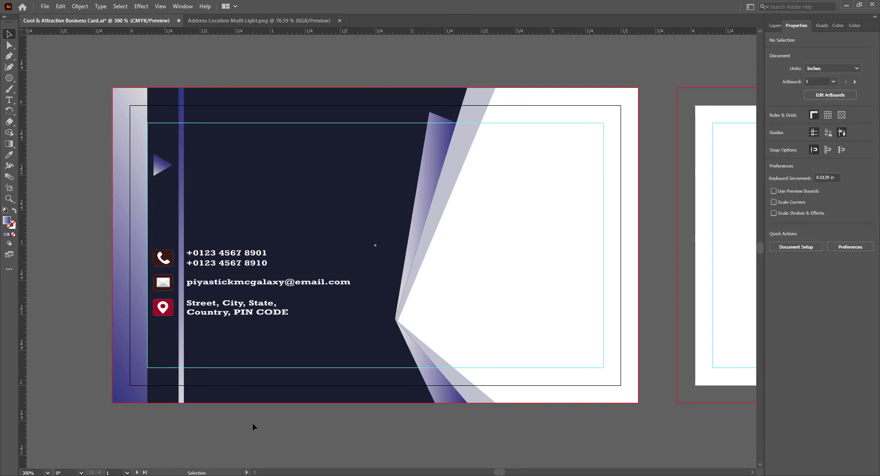
pyautogui.click(161, 168)
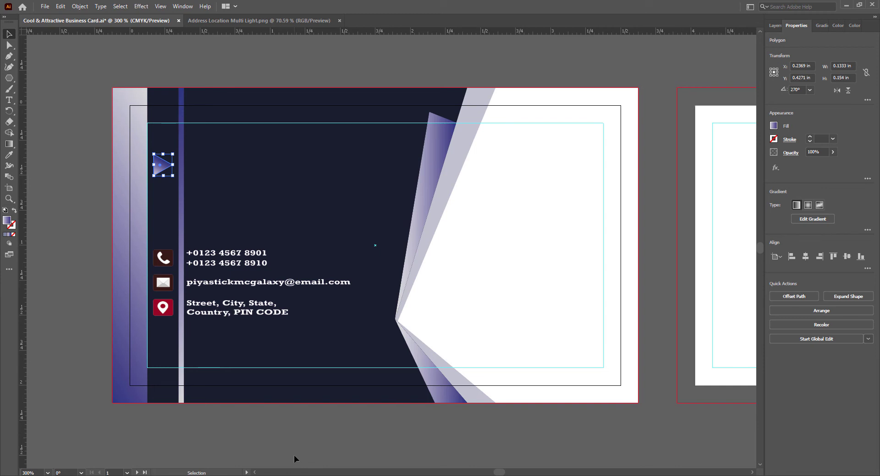
pyautogui.press('Up')
pyautogui.press('Up')
pyautogui.press('Up')
pyautogui.press('Up')
pyautogui.press('Up')
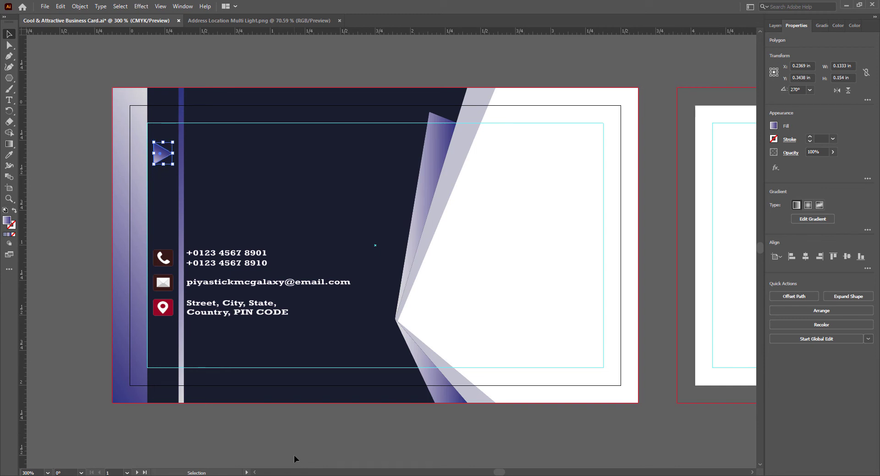
pyautogui.press('Down')
pyautogui.press('Down')
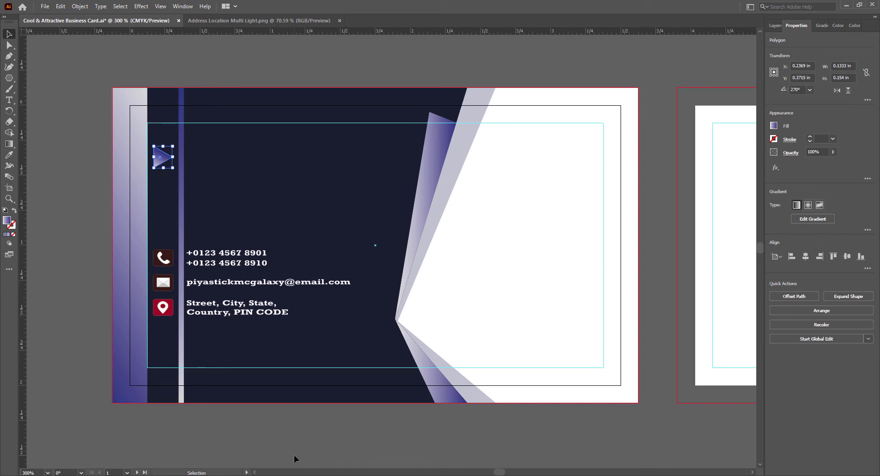
pyautogui.click(822, 26)
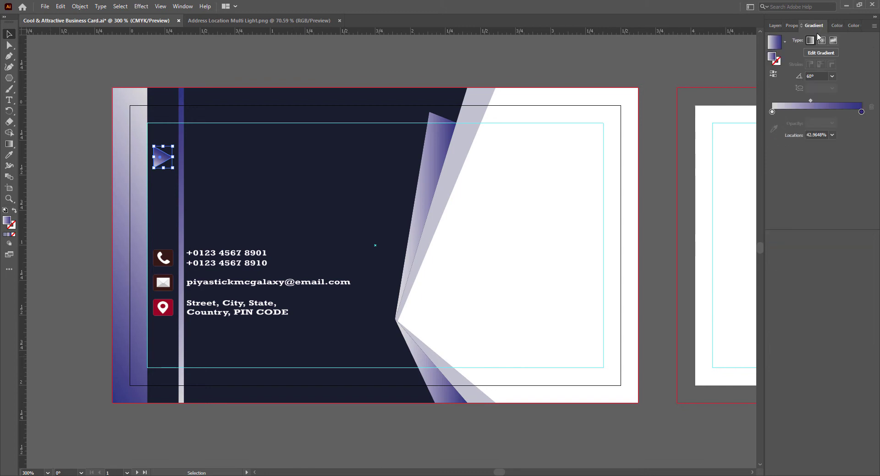
# - Try swatch colours for the gradient's right stop, sampling the pin icon's dark red
pyautogui.doubleClick(861, 112)
pyautogui.click(833, 147)
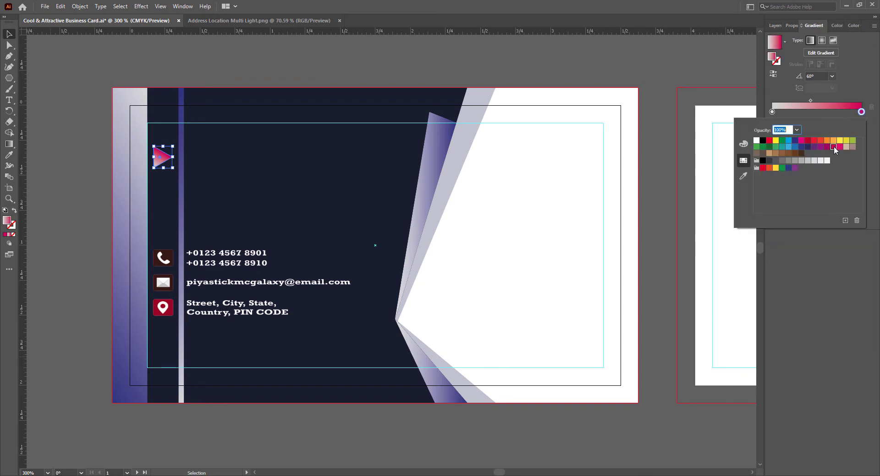
pyautogui.click(814, 141)
pyautogui.click(807, 141)
pyautogui.click(833, 147)
pyautogui.click(839, 147)
pyautogui.click(834, 147)
pyautogui.click(827, 147)
pyautogui.click(743, 177)
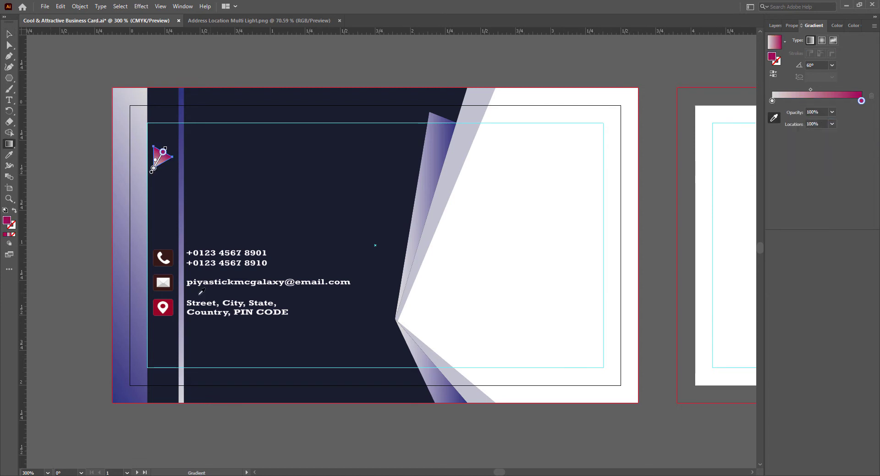
pyautogui.click(170, 313)
# - Choose a red shade in the full colour picker
pyautogui.click(810, 90)
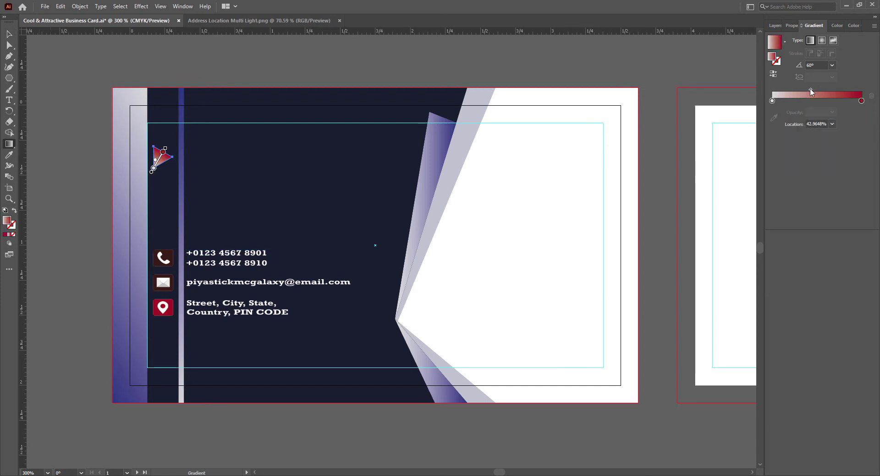
pyautogui.doubleClick(772, 57)
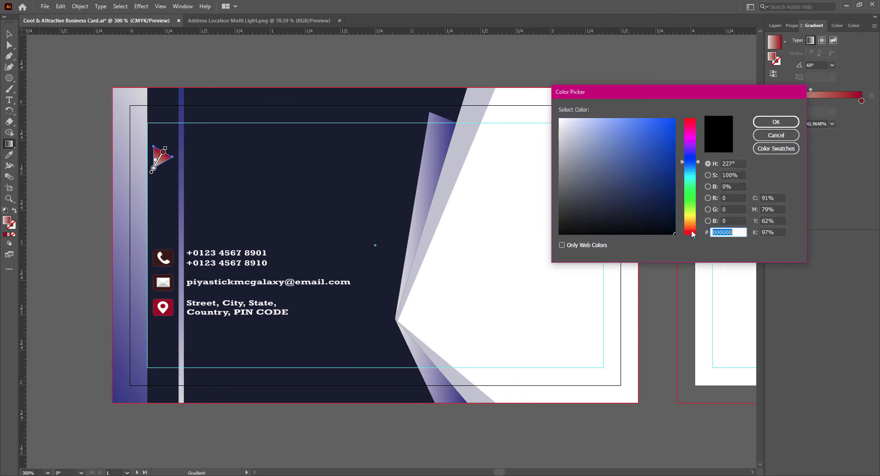
pyautogui.moveTo(692, 234); pyautogui.dragTo(690, 124)
pyautogui.moveTo(671, 187)
pyautogui.mouseDown()
pyautogui.moveTo(676, 162)
pyautogui.moveTo(670, 182)
pyautogui.mouseUp()
pyautogui.click(672, 147)
pyautogui.click(697, 125)
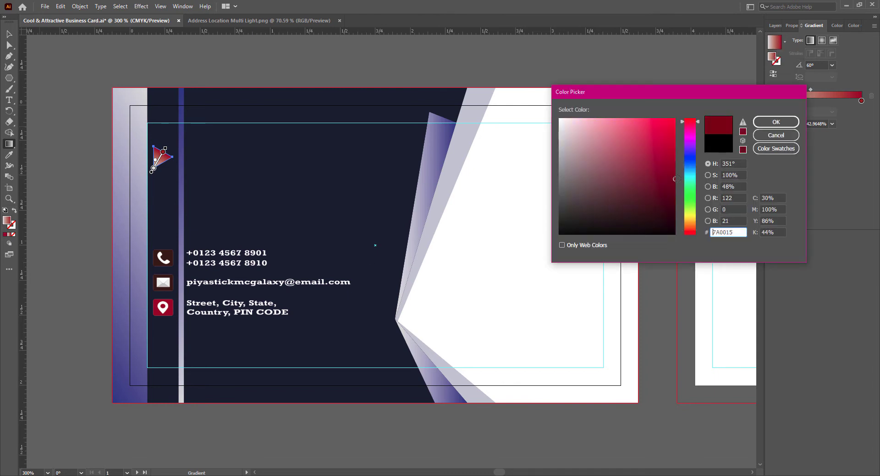
pyautogui.click(766, 122)
# - Restore the gradient fill and set its angle to -45° with a 50% midpoint
pyautogui.click(787, 96)
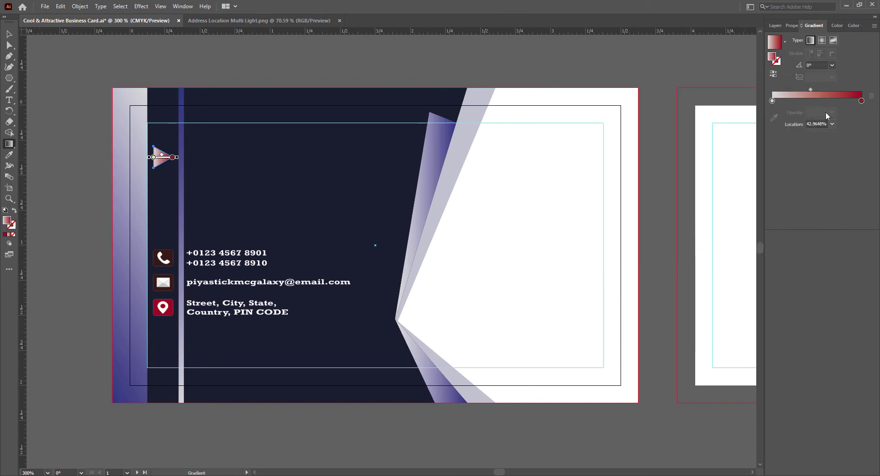
pyautogui.click(832, 66)
pyautogui.click(844, 181)
pyautogui.click(831, 124)
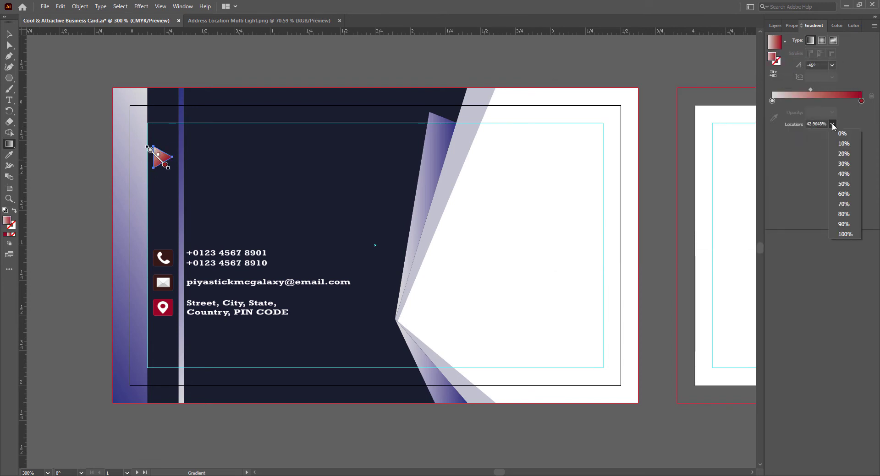
pyautogui.click(845, 185)
pyautogui.press('v')
# - Make the right stop purple-magenta, shift the midpoint to about 39%, and save
pyautogui.doubleClick(861, 112)
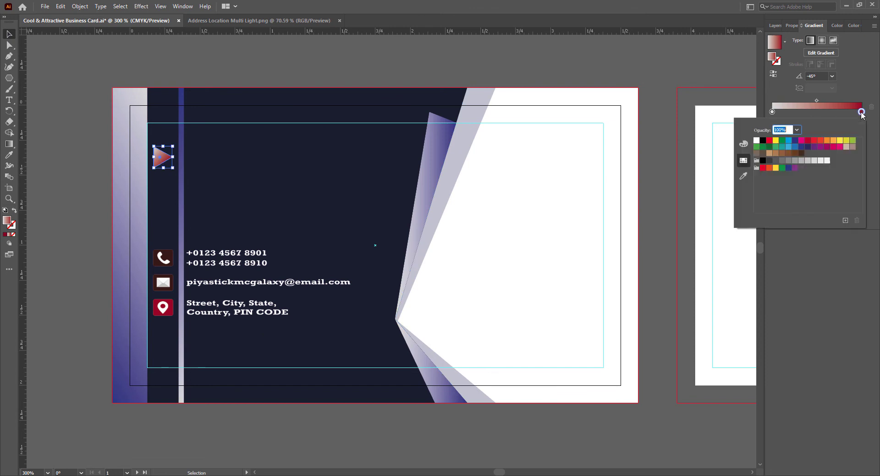
pyautogui.click(763, 168)
pyautogui.click(808, 142)
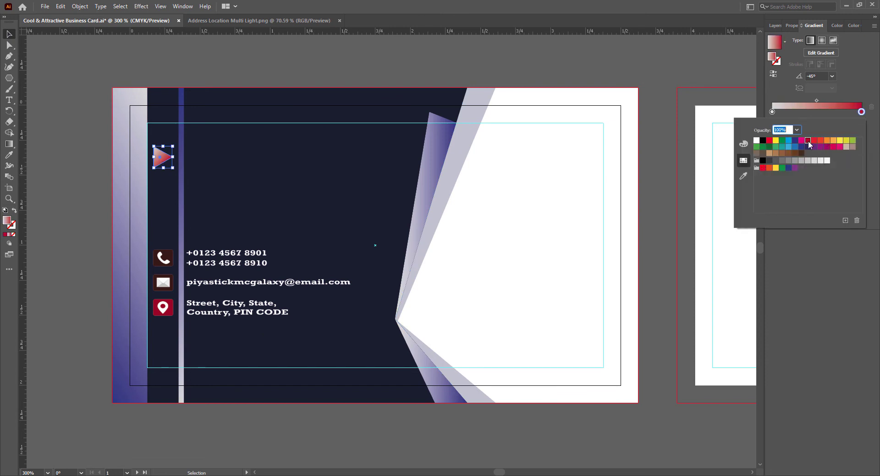
pyautogui.click(833, 147)
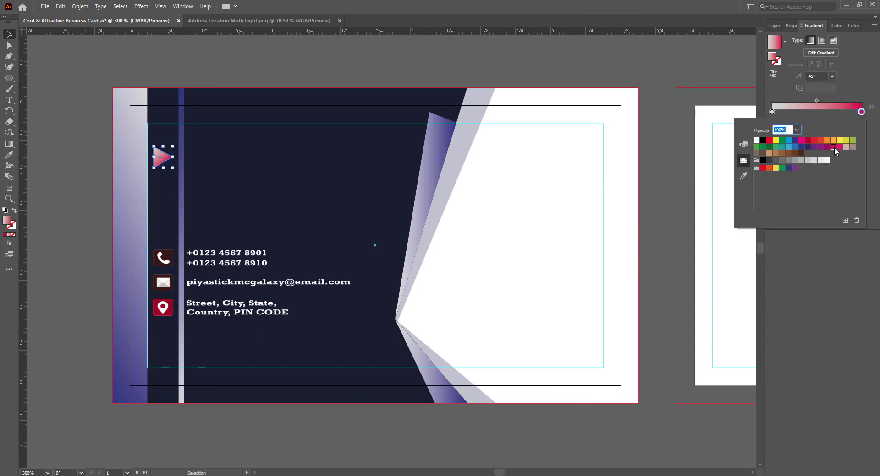
pyautogui.click(827, 147)
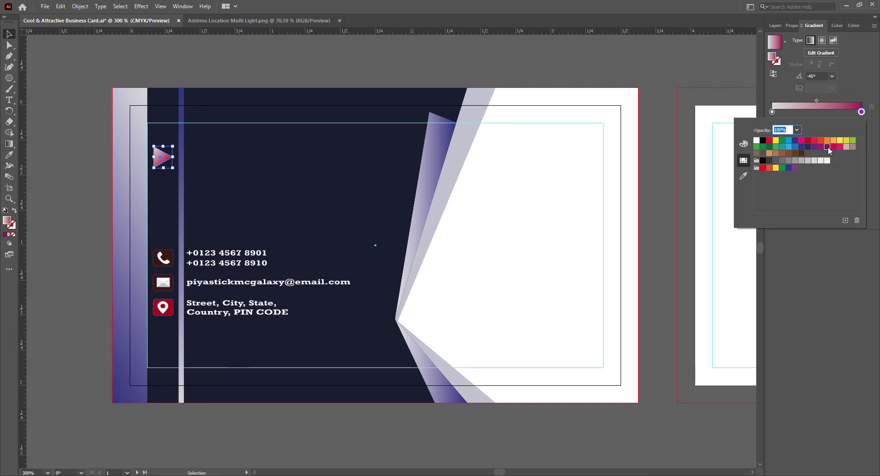
pyautogui.click(820, 247)
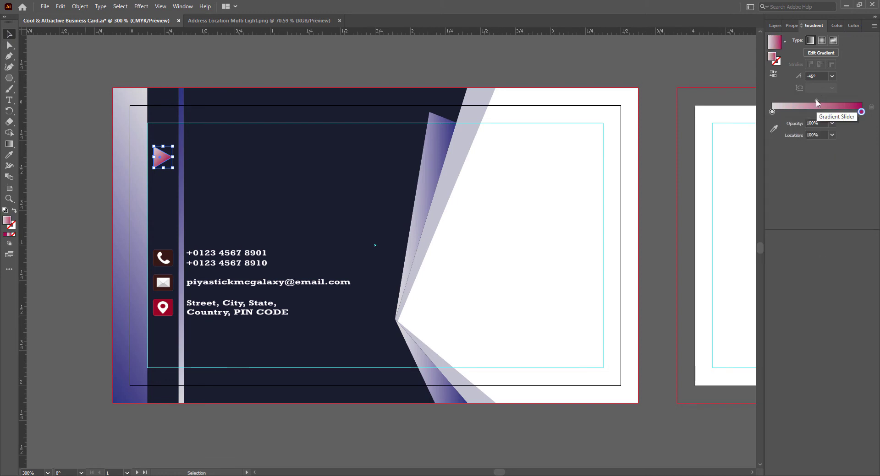
pyautogui.moveTo(817, 102); pyautogui.dragTo(807, 101)
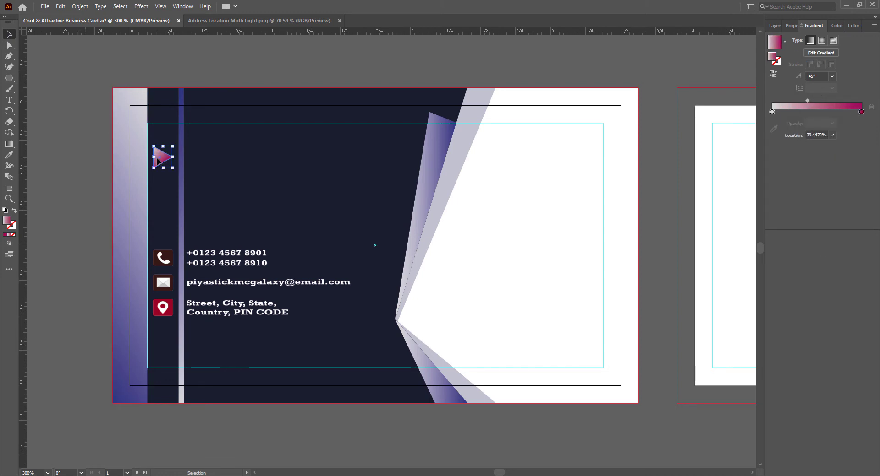
pyautogui.click(273, 430)
pyautogui.hotkey('ctrl', 's')
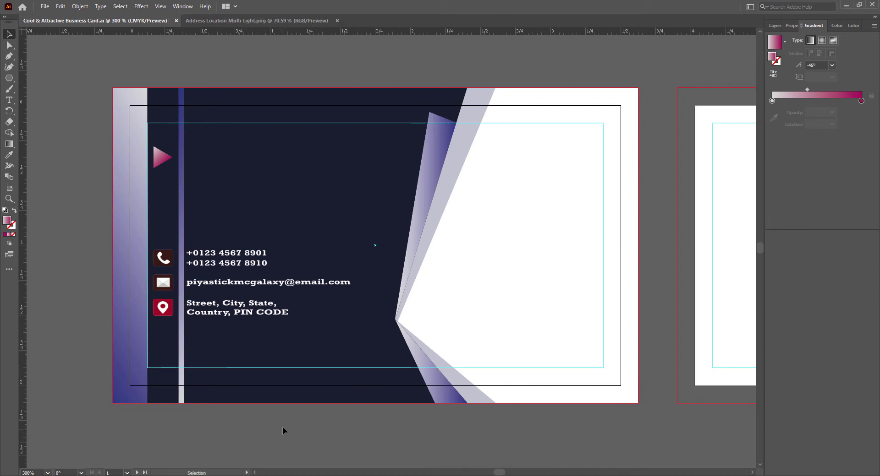
# - Type the cardholder's name beside the triangle and set it in Bahnschrift Bold SemiCondensed
pyautogui.click(9, 100)
pyautogui.click(192, 157)
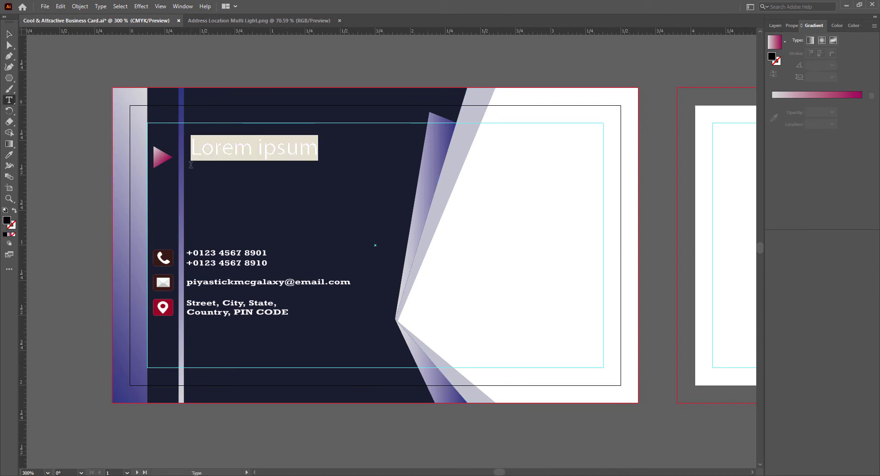
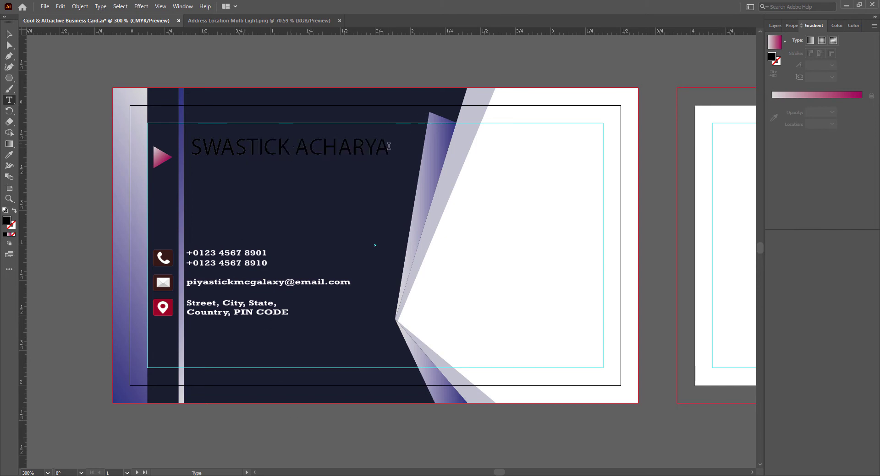
pyautogui.moveTo(390, 147); pyautogui.dragTo(208, 149)
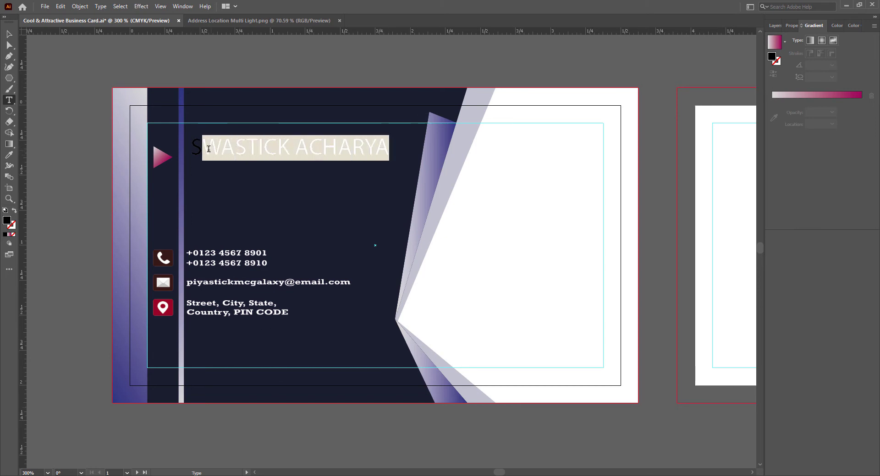
pyautogui.click(792, 25)
pyautogui.click(865, 204)
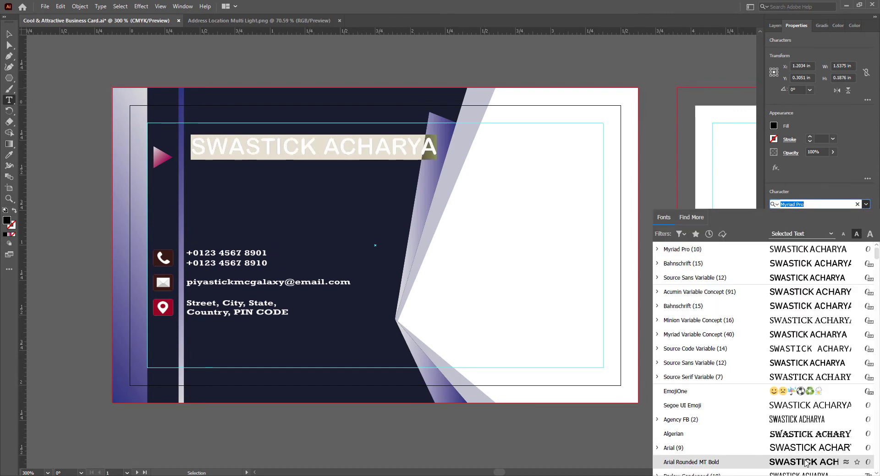
pyautogui.click(807, 306)
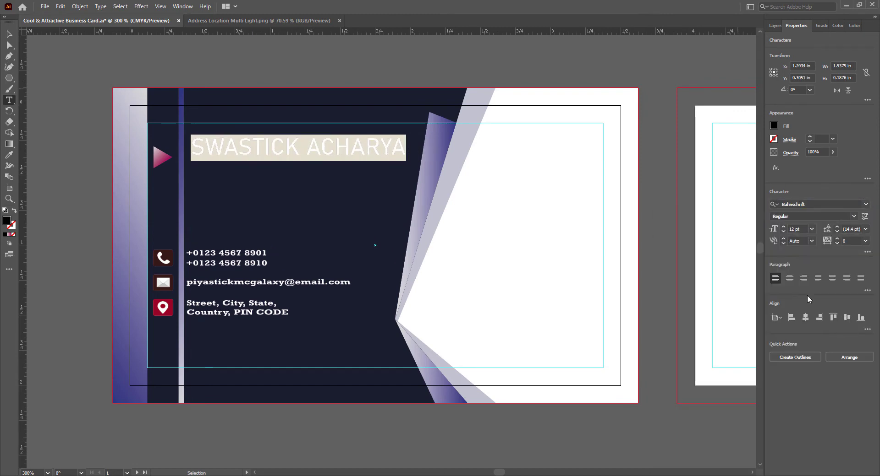
pyautogui.click(853, 216)
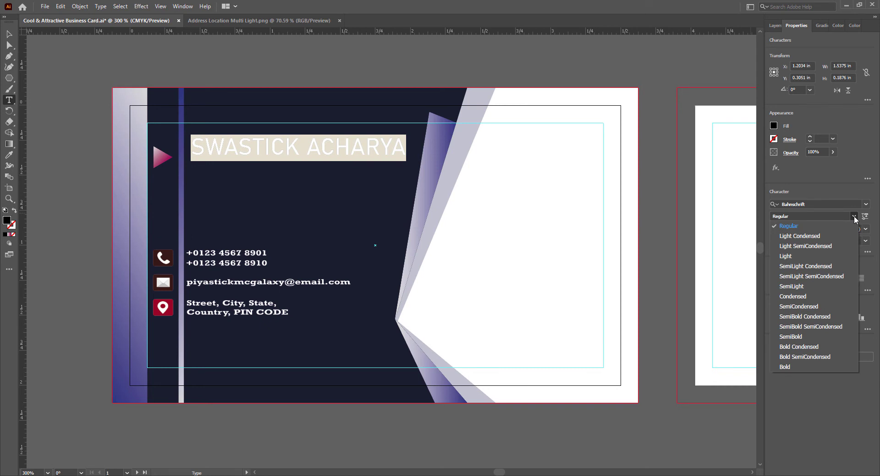
pyautogui.click(816, 360)
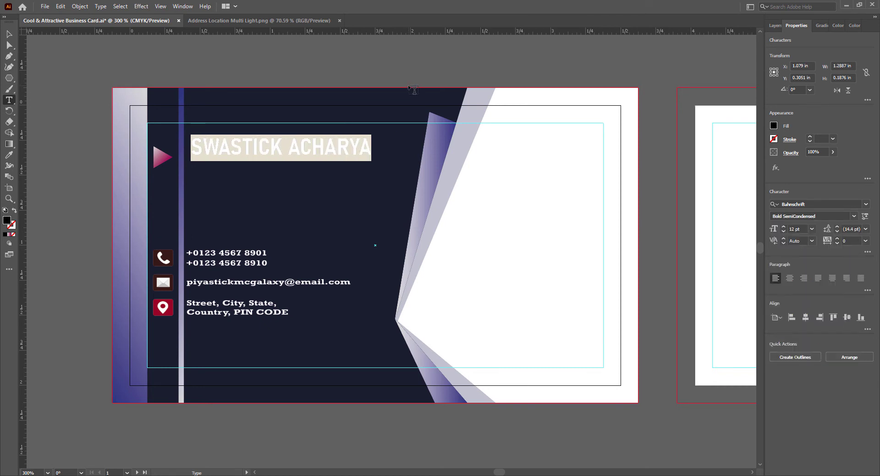
# - Make the name white, nudge it slightly down and left, and keep tracking at 0
pyautogui.click(773, 127)
pyautogui.click(685, 159)
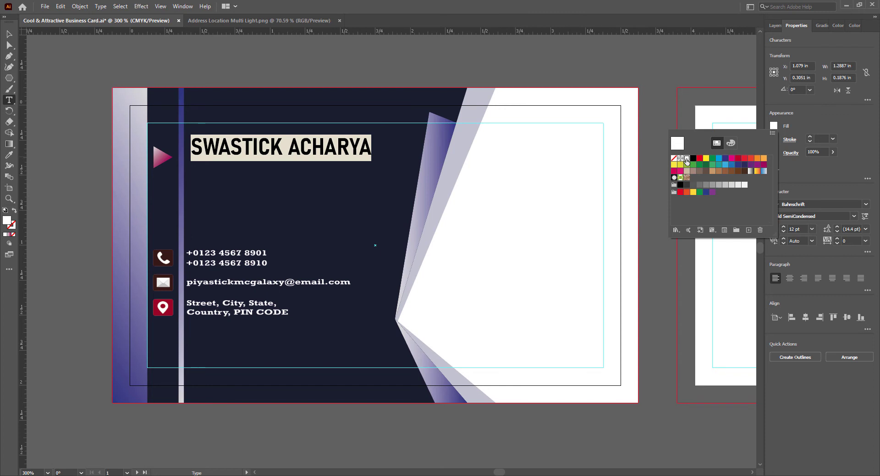
pyautogui.click(853, 132)
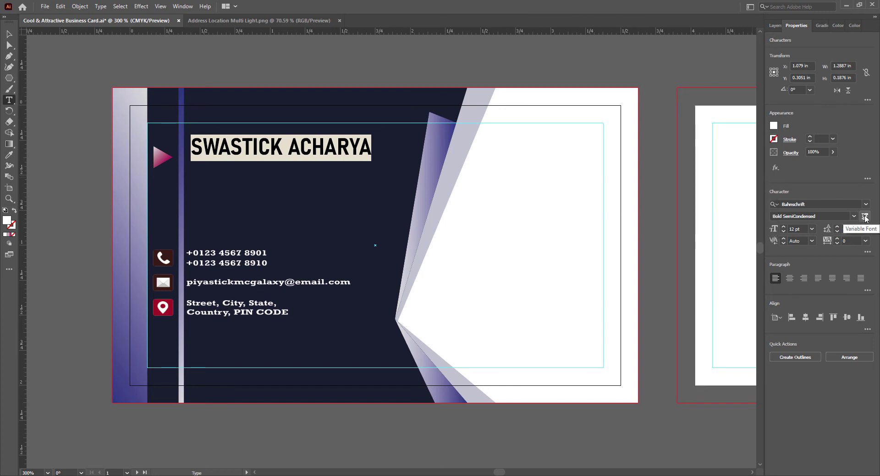
pyautogui.click(9, 34)
pyautogui.moveTo(303, 150); pyautogui.dragTo(304, 161)
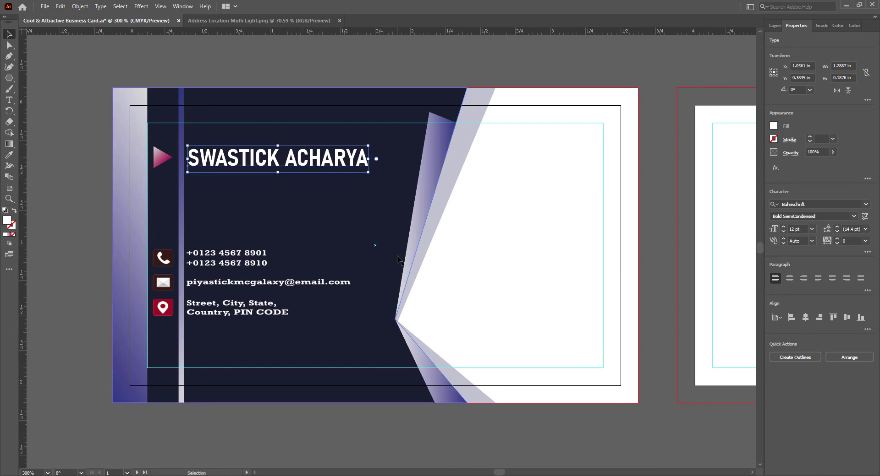
pyautogui.press('Left')
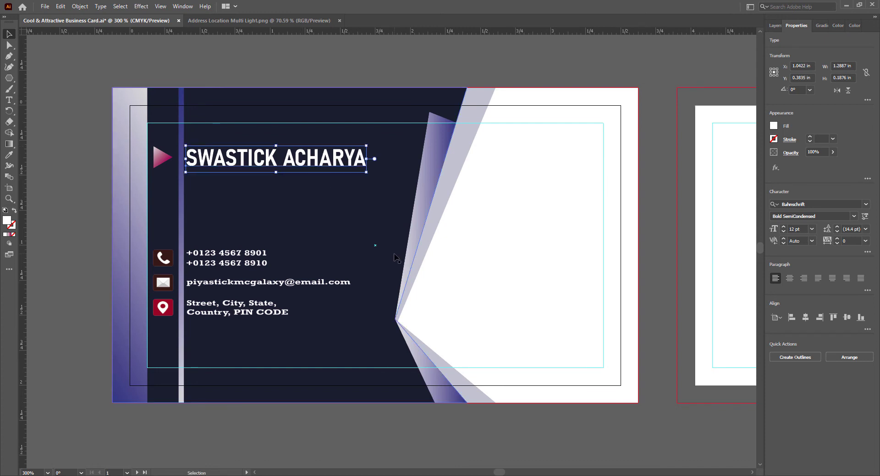
pyautogui.click(865, 241)
pyautogui.click(865, 241)
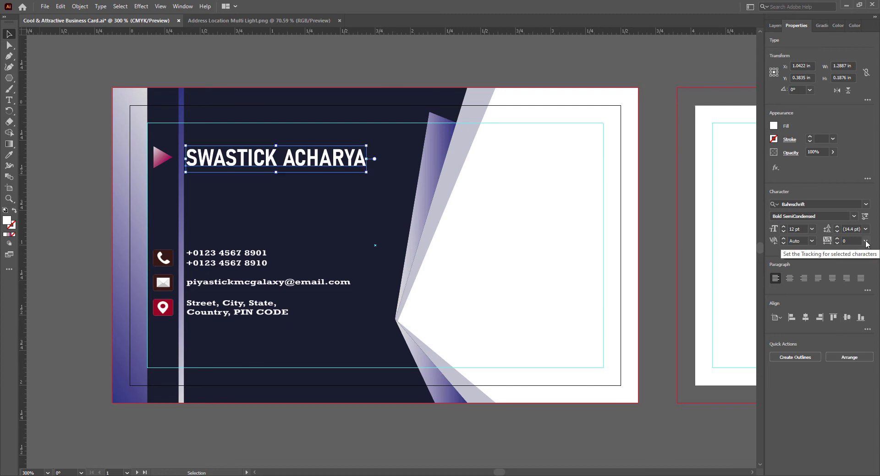
pyautogui.click(864, 241)
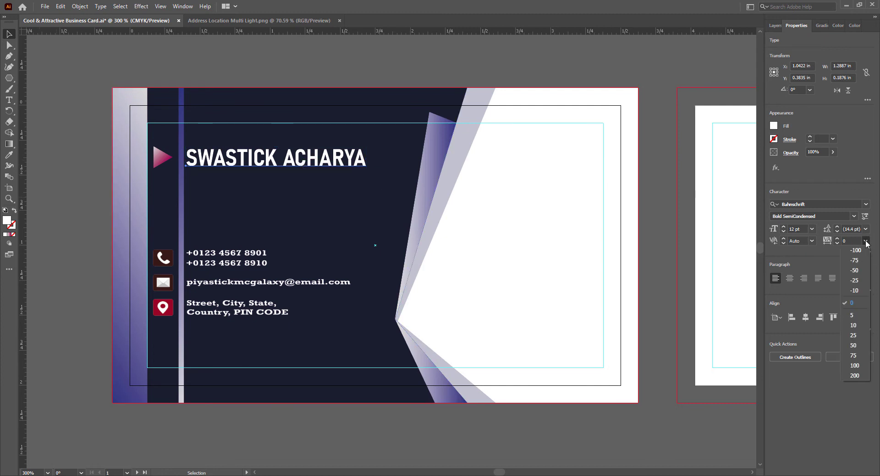
pyautogui.click(801, 257)
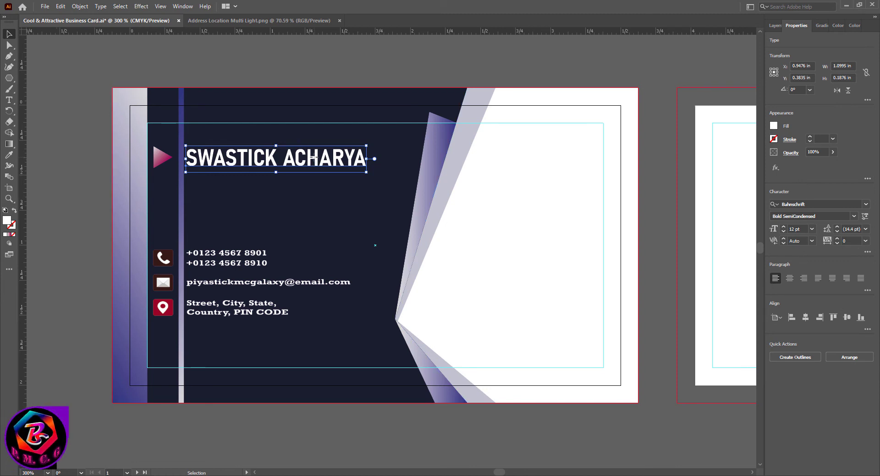
# - Duplicate the name just below itself and retype it as 'Designer & Co-Founder'
pyautogui.moveTo(313, 157); pyautogui.dragTo(316, 186)
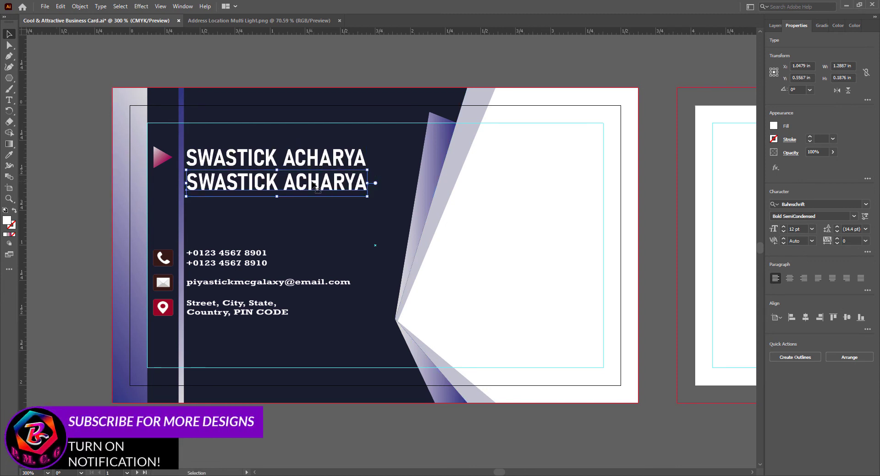
pyautogui.doubleClick(317, 189)
pyautogui.hotkey('ctrl', 'a')
pyautogui.write('DESIGNER & C')
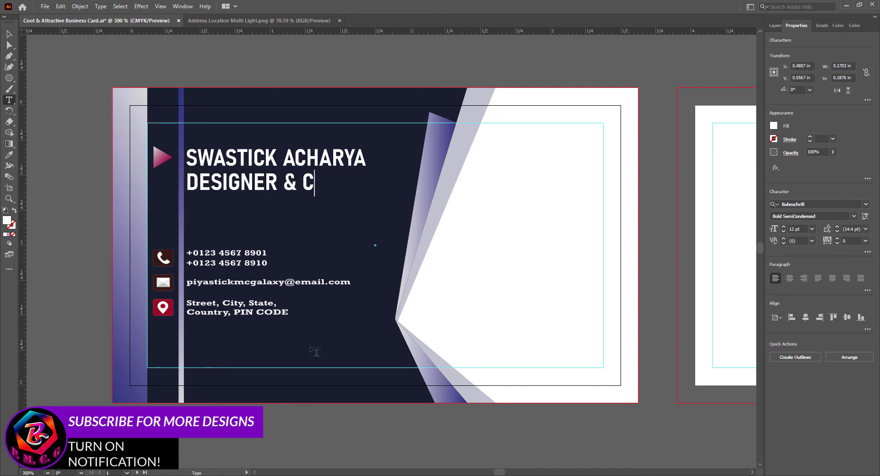
pyautogui.hotkey('ctrl', 'a')
pyautogui.write('Designer & Co-Fou')
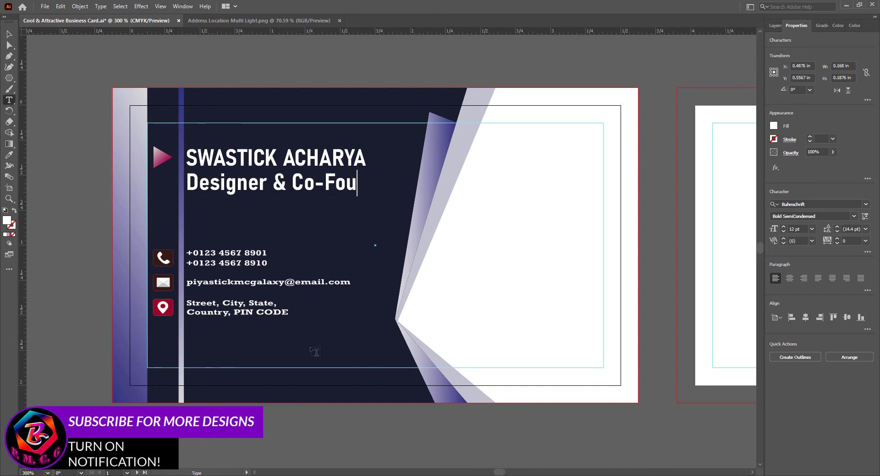
pyautogui.write('nder')
# - Set the title line to Condensed 7 pt and nudge it into position
pyautogui.hotkey('ctrl', 'a')
pyautogui.click(853, 216)
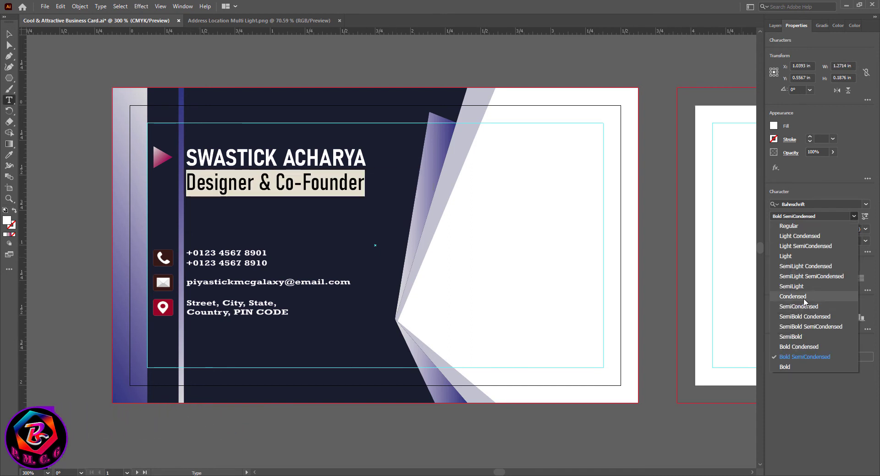
pyautogui.click(802, 298)
pyautogui.click(783, 232)
pyautogui.click(783, 231)
pyautogui.click(783, 231)
pyautogui.click(783, 231)
pyautogui.click(783, 232)
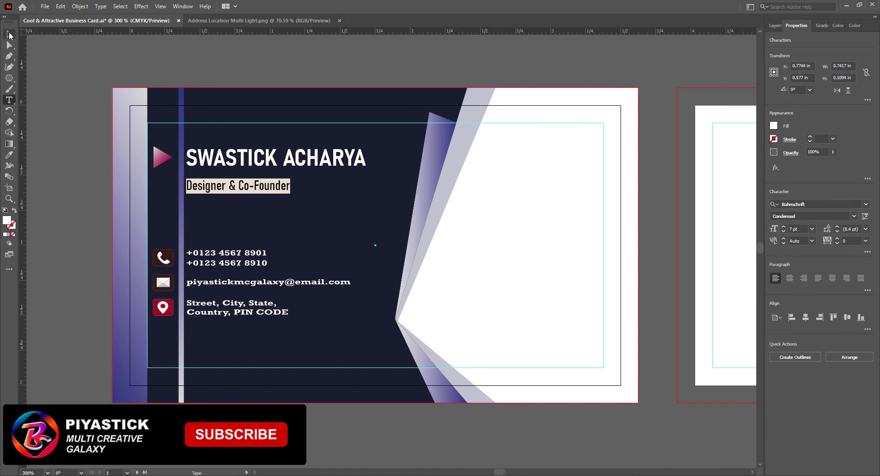
pyautogui.click(10, 34)
pyautogui.press('Up')
pyautogui.press('Up')
pyautogui.press('Up')
pyautogui.press('Up')
pyautogui.press('Up')
pyautogui.press('Up')
pyautogui.press('Down')
pyautogui.click(323, 422)
pyautogui.click(250, 178)
pyautogui.press('Right')
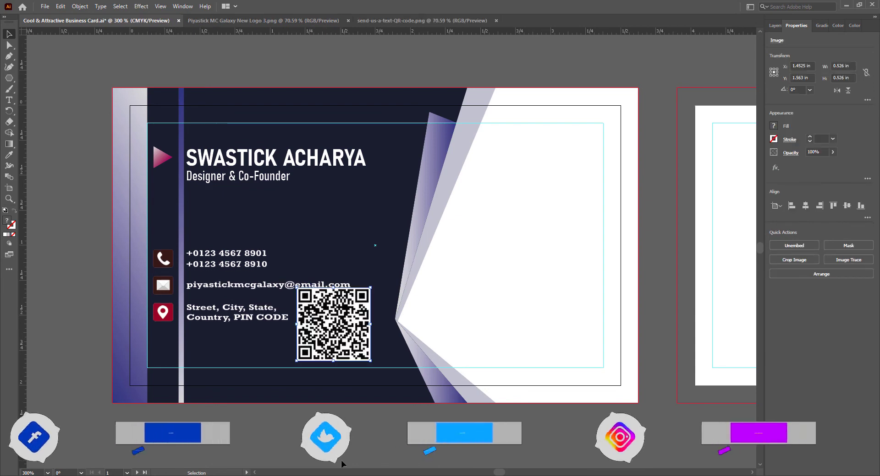
# - Shrink the QR code to about 0.35 in beneath the address and raise the contact details
pyautogui.moveTo(296, 288); pyautogui.dragTo(329, 320)
pyautogui.moveTo(360, 349); pyautogui.dragTo(218, 356)
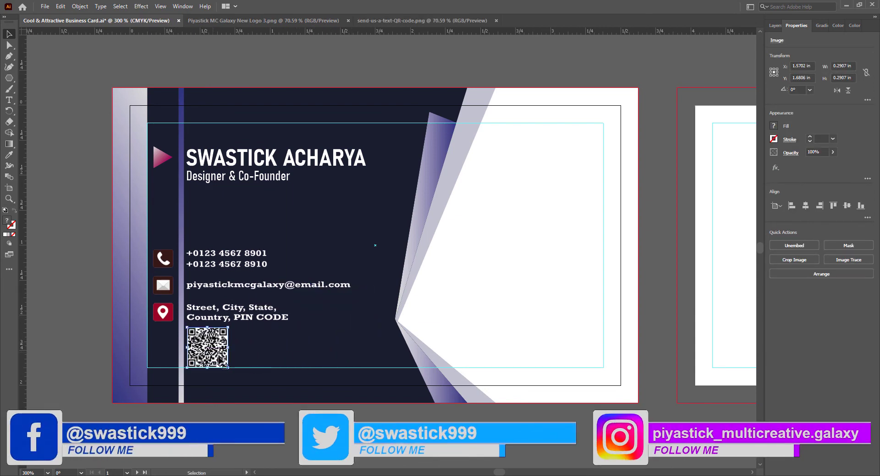
pyautogui.click(222, 256)
pyautogui.press('Up')
pyautogui.press('Up')
pyautogui.press('Up')
pyautogui.press('Up')
pyautogui.press('Up')
pyautogui.press('Up')
pyautogui.press('Up')
pyautogui.press('Up')
pyautogui.press('Up')
pyautogui.press('Up')
pyautogui.press('Up')
pyautogui.press('Up')
pyautogui.click(216, 350)
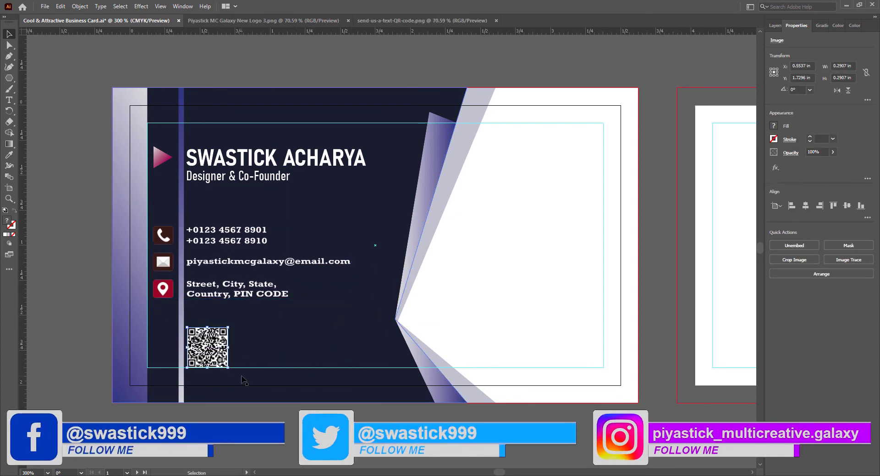
pyautogui.moveTo(228, 327); pyautogui.dragTo(233, 323)
pyautogui.click(243, 294)
pyautogui.press('Up')
pyautogui.press('Up')
pyautogui.press('Up')
pyautogui.click(298, 440)
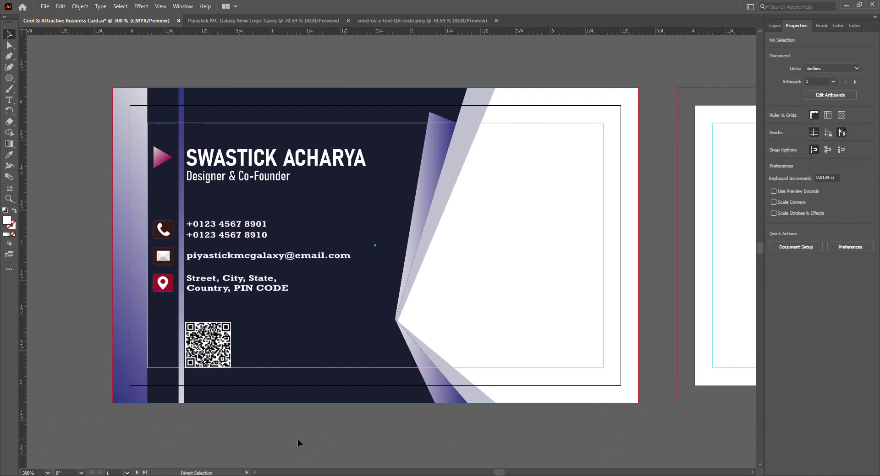
# - Bring the logo onto the card, scaled to 0.66 in at the white area's top right
pyautogui.click(496, 21)
pyautogui.click(263, 20)
pyautogui.moveTo(389, 202); pyautogui.dragTo(339, 222)
pyautogui.moveTo(194, 109); pyautogui.dragTo(533, 379)
pyautogui.moveTo(610, 453); pyautogui.dragTo(381, 81)
pyautogui.moveTo(295, 69); pyautogui.dragTo(412, 182)
pyautogui.moveTo(495, 211); pyautogui.dragTo(563, 175)
pyautogui.press('Left')
pyautogui.press('Left')
pyautogui.press('Left')
pyautogui.press('Left')
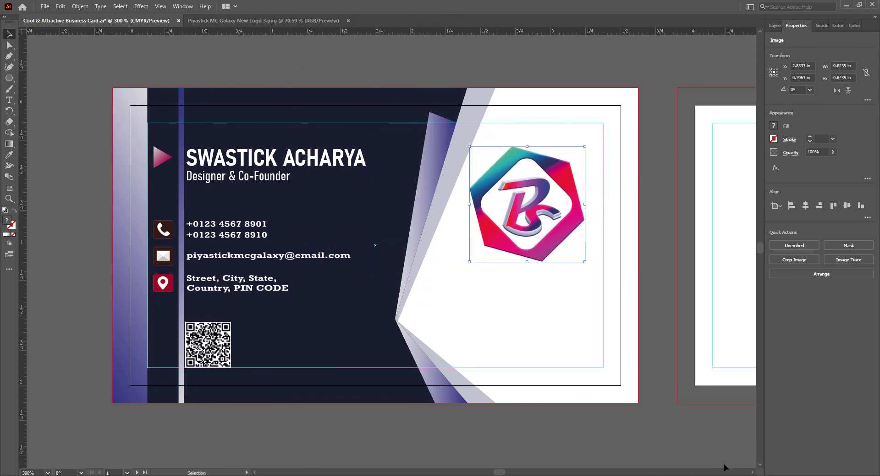
pyautogui.moveTo(585, 262); pyautogui.dragTo(564, 239)
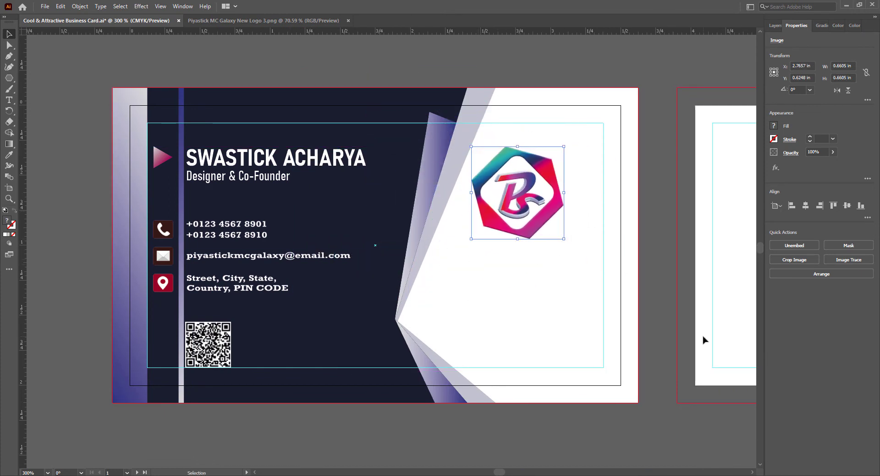
pyautogui.press('Right')
pyautogui.press('Right')
pyautogui.press('Right')
pyautogui.press('Right')
pyautogui.press('Right')
pyautogui.press('Right')
pyautogui.press('Right')
# - Duplicate the name below the logo, color it navy, and retype it as 'PIYASTICK'
pyautogui.click(635, 353)
pyautogui.click(235, 161)
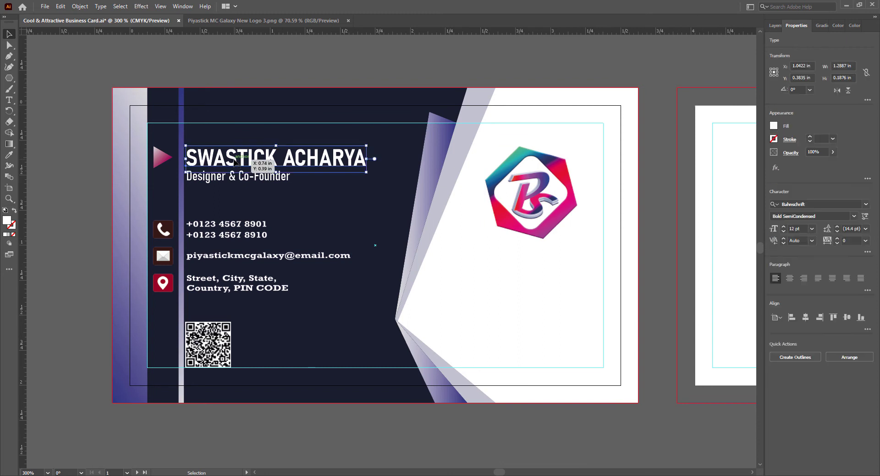
pyautogui.moveTo(234, 161); pyautogui.dragTo(640, 275)
pyautogui.click(773, 126)
pyautogui.click(773, 126)
pyautogui.click(9, 155)
pyautogui.click(201, 129)
pyautogui.click(11, 36)
pyautogui.doubleClick(455, 266)
pyautogui.write('piyastick')
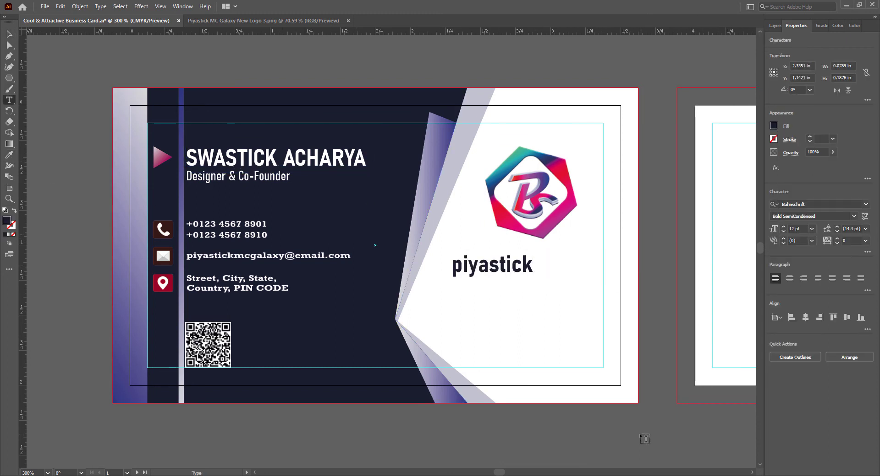
pyautogui.press('BackSpace')
pyautogui.press('BackSpace')
pyautogui.press('BackSpace')
pyautogui.press('BackSpace')
pyautogui.press('BackSpace')
pyautogui.press('BackSpace')
pyautogui.press('BackSpace')
pyautogui.press('BackSpace')
pyautogui.press('BackSpace')
pyautogui.write('PIYASTICK')
pyautogui.press('Escape')
# - Set the brand name to 10 pt and align it under a slightly smaller logo
pyautogui.moveTo(499, 265); pyautogui.dragTo(558, 256)
pyautogui.click(783, 230)
pyautogui.click(783, 231)
pyautogui.click(783, 230)
pyautogui.click(782, 227)
pyautogui.click(516, 229)
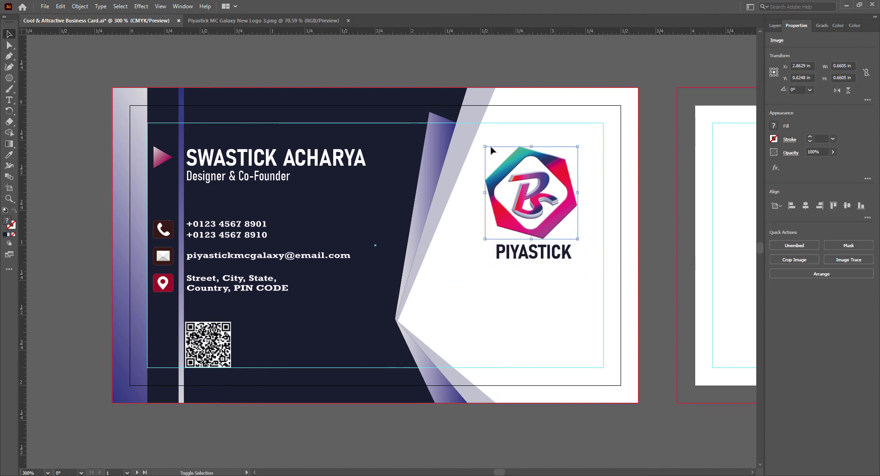
pyautogui.moveTo(484, 146); pyautogui.dragTo(508, 169)
pyautogui.moveTo(564, 191); pyautogui.dragTo(549, 191)
pyautogui.moveTo(547, 254); pyautogui.dragTo(544, 254)
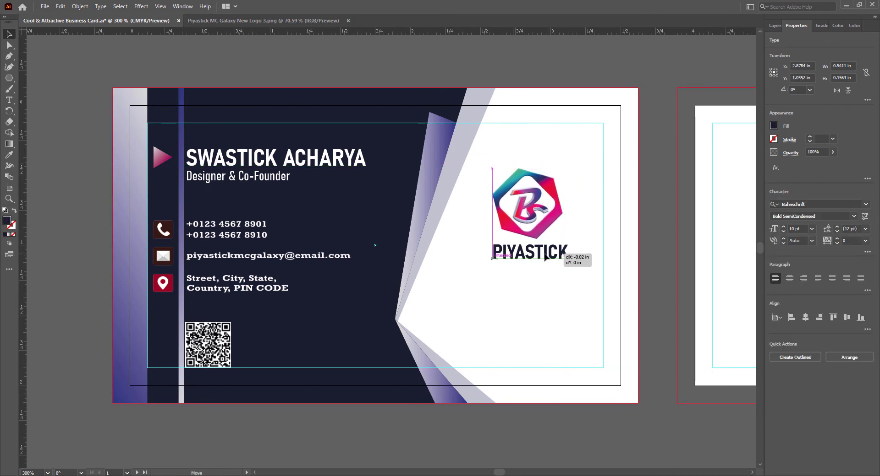
pyautogui.click(542, 215)
pyautogui.press('Left')
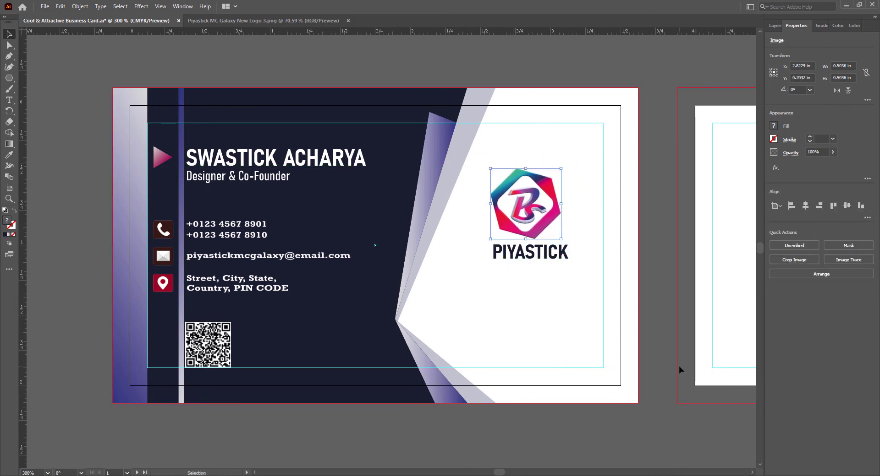
# - Copy the job title below the brand name in navy and retype it as 'Multi Creative Galaxy'
pyautogui.press('Right')
pyautogui.click(537, 250)
pyautogui.moveTo(211, 177); pyautogui.dragTo(514, 276)
pyautogui.press('i')
pyautogui.click(382, 300)
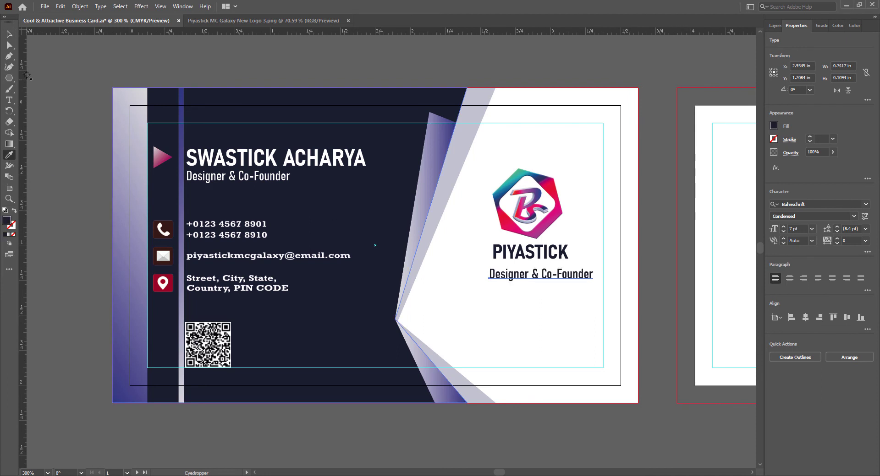
pyautogui.press('t')
pyautogui.click(589, 278)
pyautogui.hotkey('ctrl', 'a')
pyautogui.write('Multi Cr')
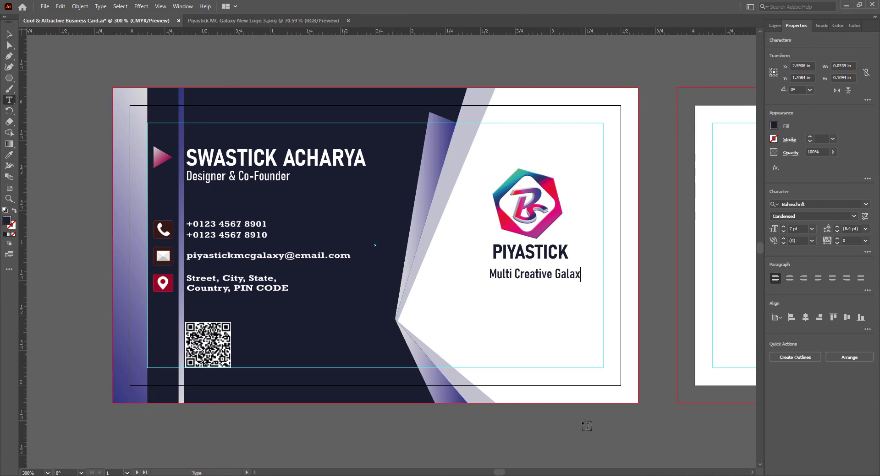
pyautogui.click(10, 37)
# - Make the tagline 6 pt with tracking 25, placed just under the brand name
pyautogui.click(783, 232)
pyautogui.moveTo(526, 279); pyautogui.dragTo(530, 270)
pyautogui.click(866, 242)
pyautogui.click(857, 339)
pyautogui.click(642, 341)
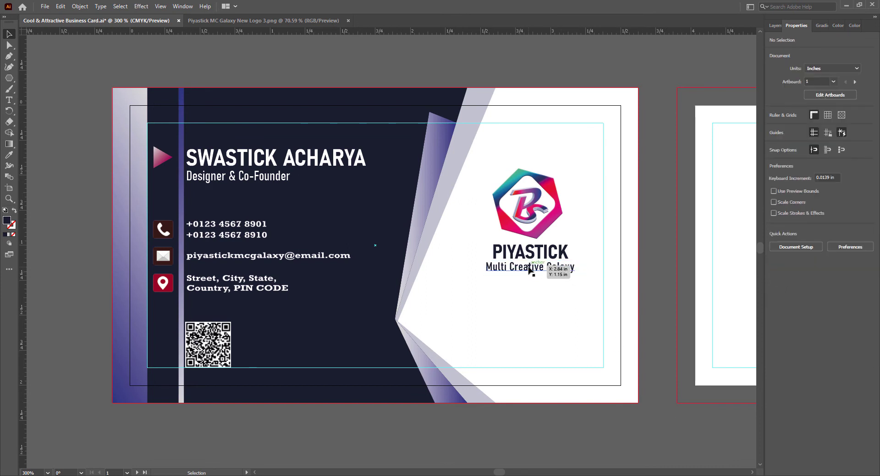
# - Select logo, brand name and tagline together, nudge the block into place, and save
pyautogui.click(528, 268)
pyautogui.click(612, 349)
pyautogui.click(527, 206)
pyautogui.keyDown('shift'); pyautogui.click(528, 253); pyautogui.keyUp('shift')
pyautogui.keyDown('shift'); pyautogui.click(527, 268); pyautogui.keyUp('shift')
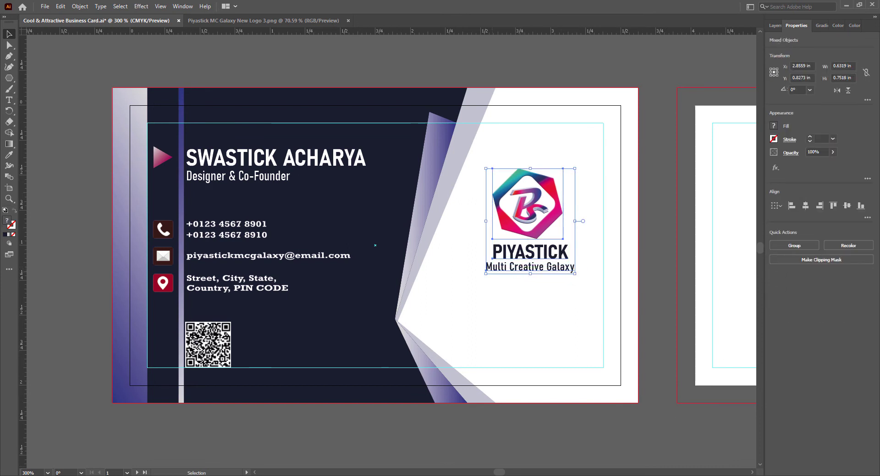
pyautogui.press('Down')
pyautogui.press('Down')
pyautogui.press('Down')
pyautogui.press('Down')
pyautogui.press('Down')
pyautogui.press('Down')
pyautogui.press('Down')
pyautogui.press('Down')
pyautogui.press('Down')
pyautogui.press('Left')
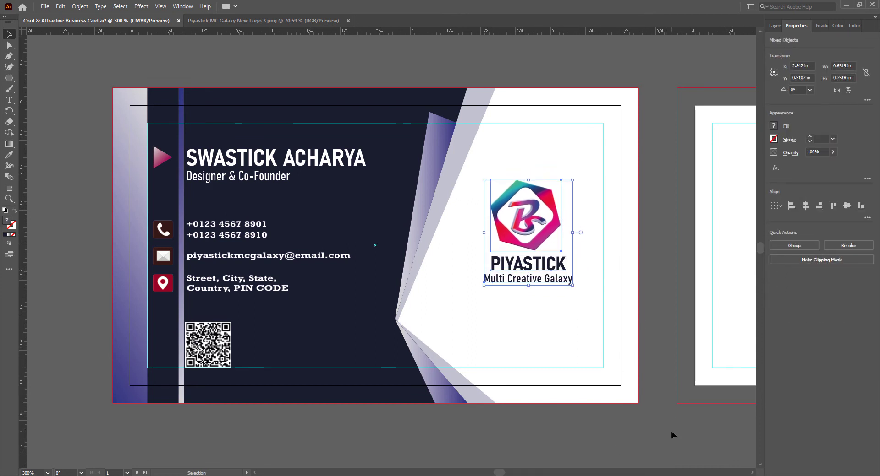
pyautogui.press('Down')
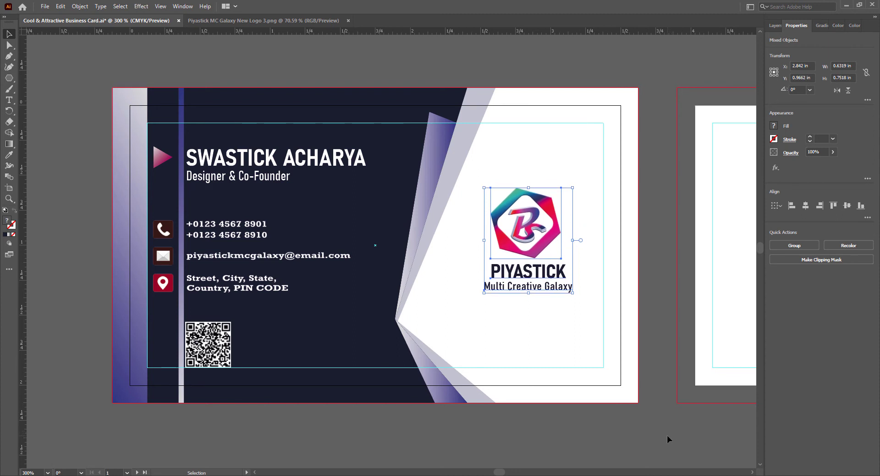
pyautogui.press('Up')
pyautogui.click(662, 442)
pyautogui.click(529, 242)
pyautogui.press('Up')
pyautogui.press('Up')
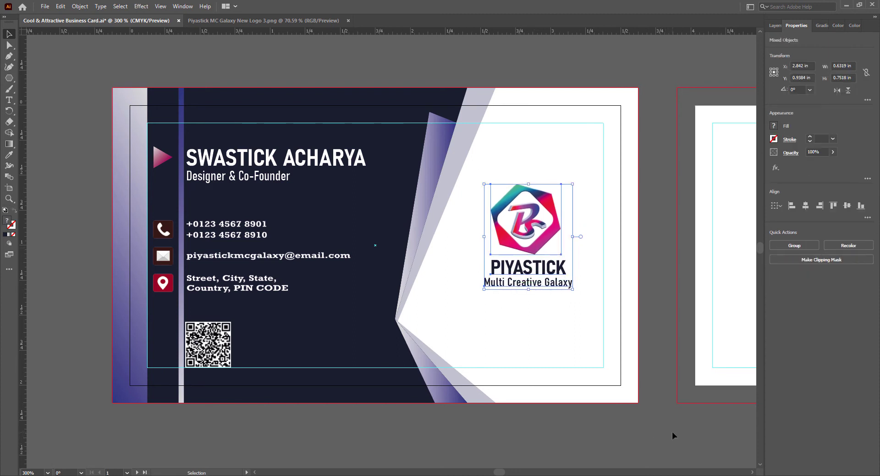
pyautogui.click(655, 435)
pyautogui.hotkey('ctrl', 's')
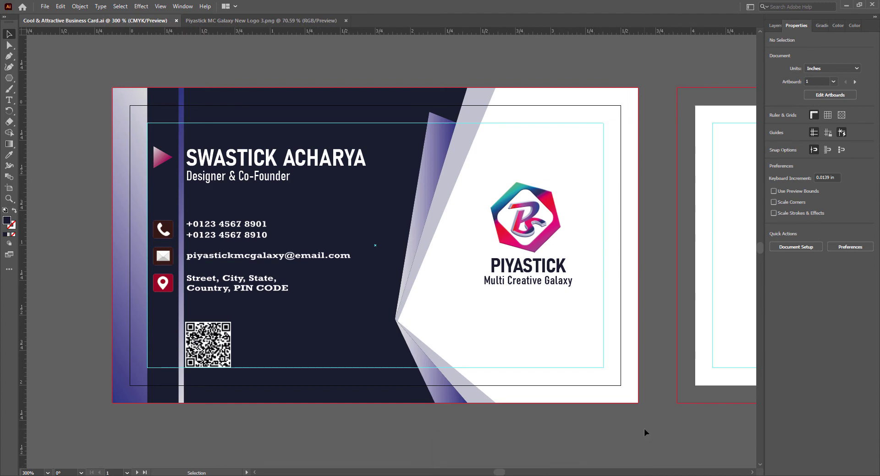
# - Duplicate the front's white background rectangle onto the back card, aligned to its edges
pyautogui.moveTo(499, 473); pyautogui.dragTo(505, 473)
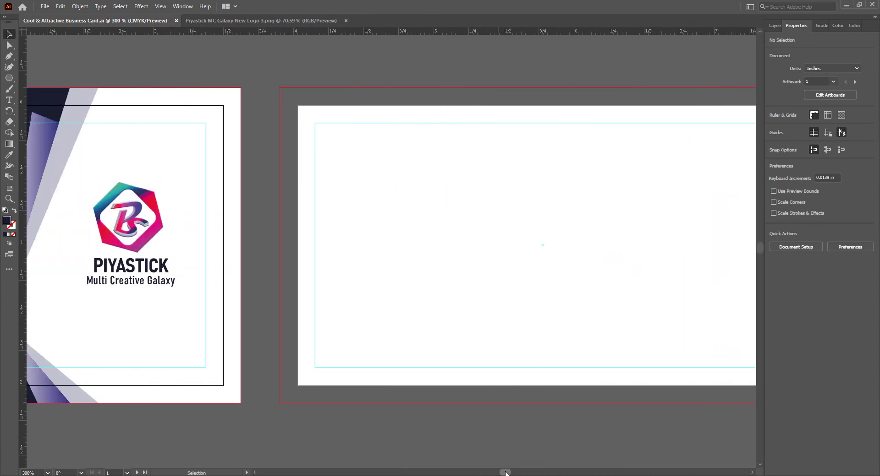
pyautogui.click(146, 163)
pyautogui.moveTo(147, 164); pyautogui.dragTo(695, 151)
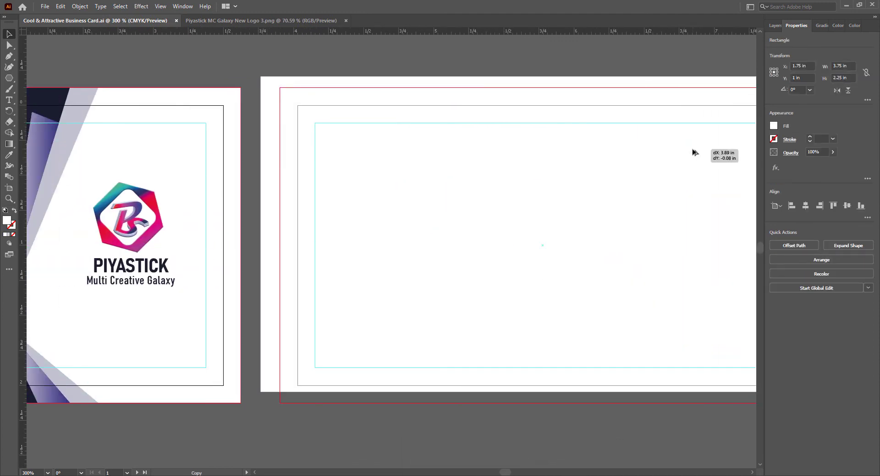
pyautogui.moveTo(360, 213); pyautogui.dragTo(379, 222)
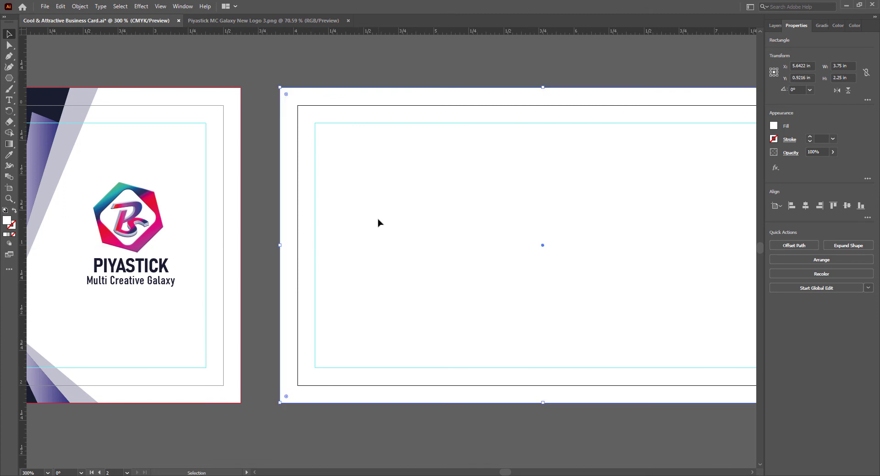
pyautogui.click(481, 432)
pyautogui.moveTo(504, 472); pyautogui.dragTo(510, 475)
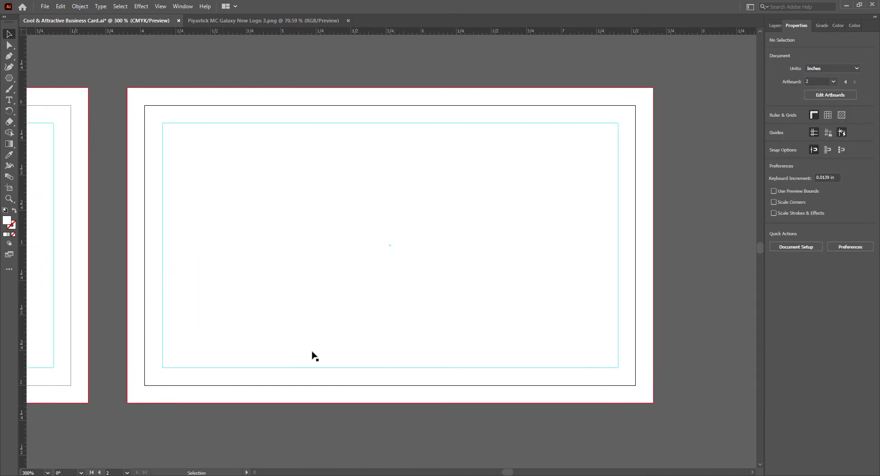
# - Draw a closed V-shaped panel across the back card's top, its tip near the centre
pyautogui.click(9, 57)
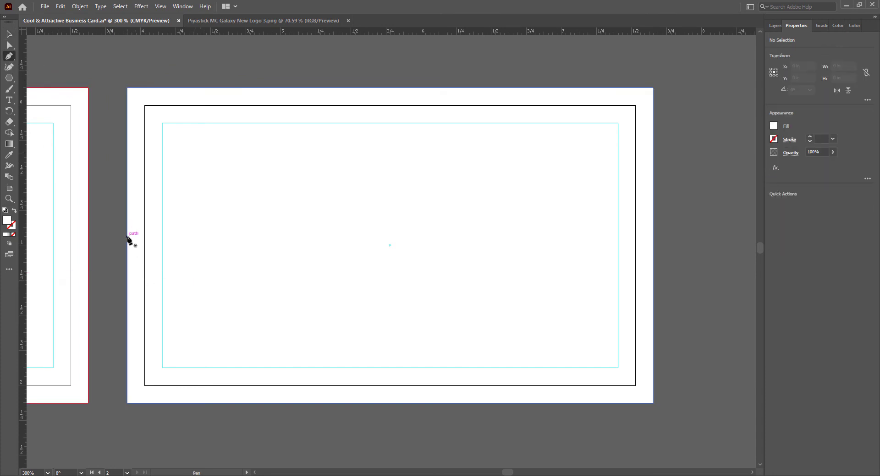
pyautogui.click(127, 213)
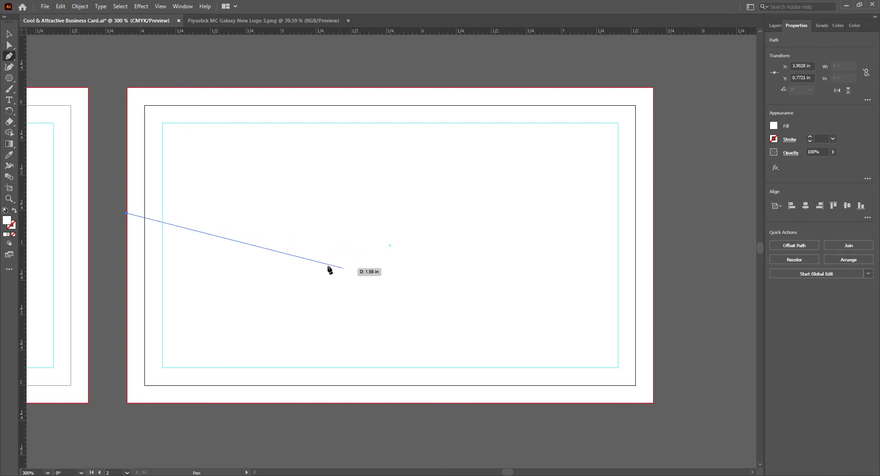
pyautogui.click(390, 295)
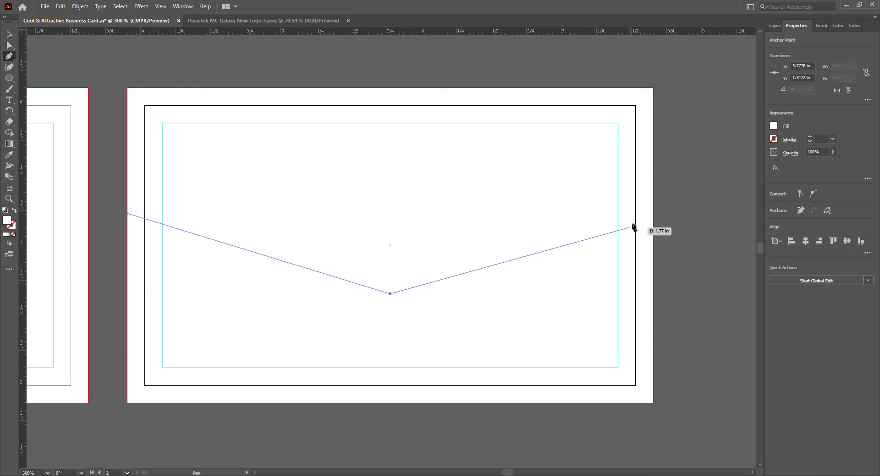
pyautogui.click(653, 213)
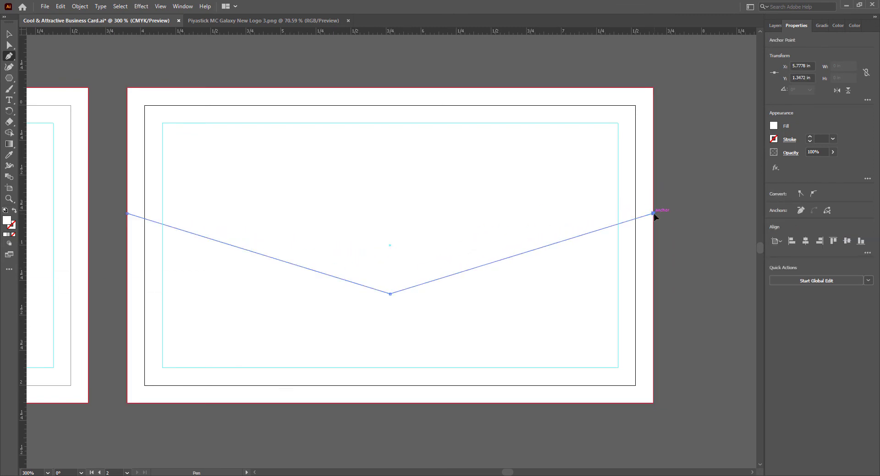
pyautogui.click(652, 87)
pyautogui.click(127, 88)
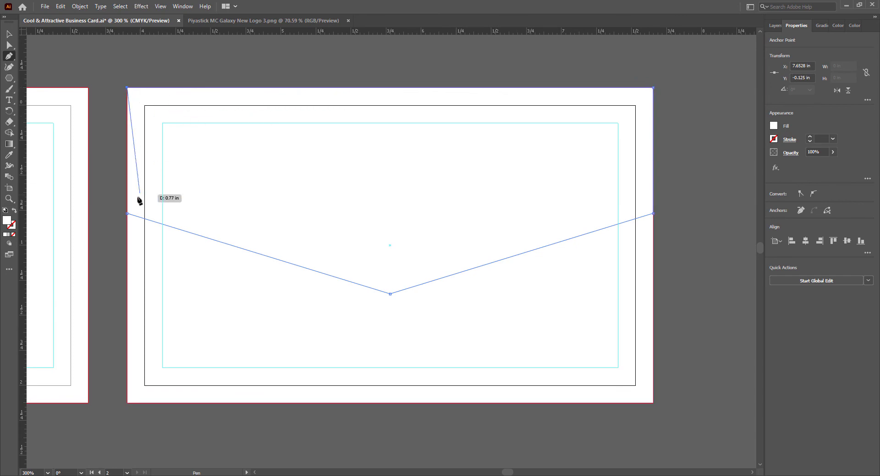
pyautogui.click(127, 214)
pyautogui.click(9, 35)
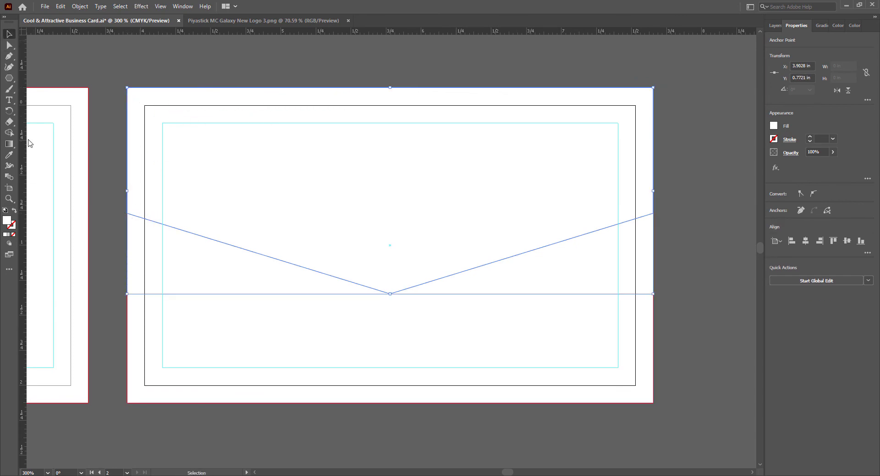
# - Fill the V shape with the front card's navy and save the document
pyautogui.hscroll(-10, 55, 226)
pyautogui.click(9, 160)
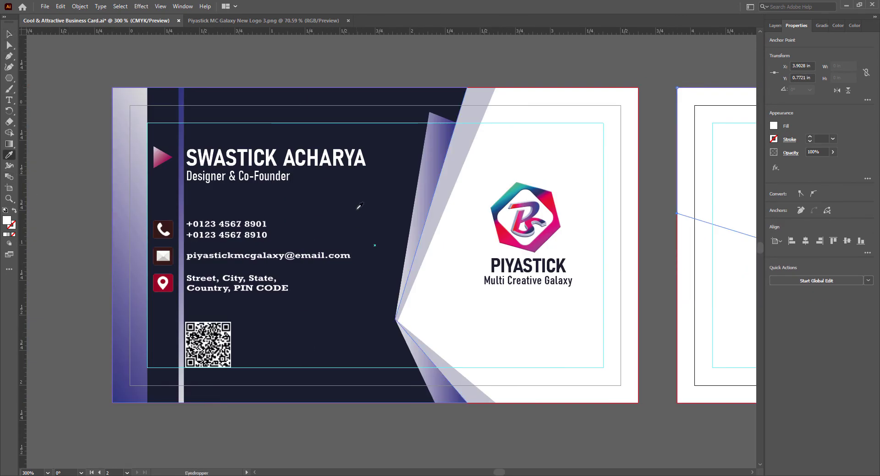
pyautogui.click(356, 210)
pyautogui.moveTo(497, 472); pyautogui.dragTo(505, 473)
pyautogui.press('v')
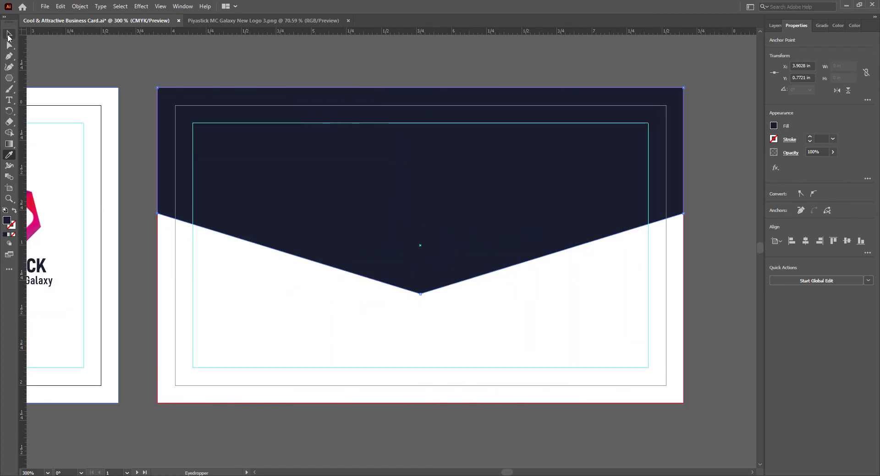
pyautogui.click(408, 448)
pyautogui.hotkey('ctrl', 's')
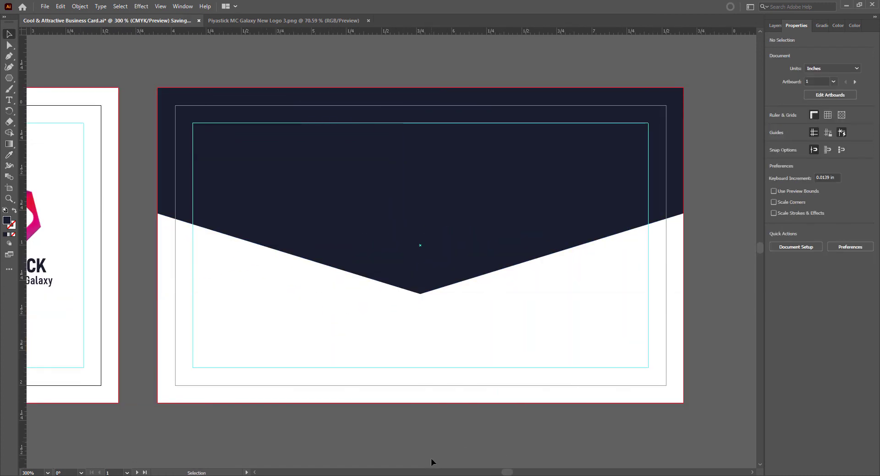
# - Pen-draw a triangle from the V's left corner down the card edge to the V's tip
pyautogui.click(10, 56)
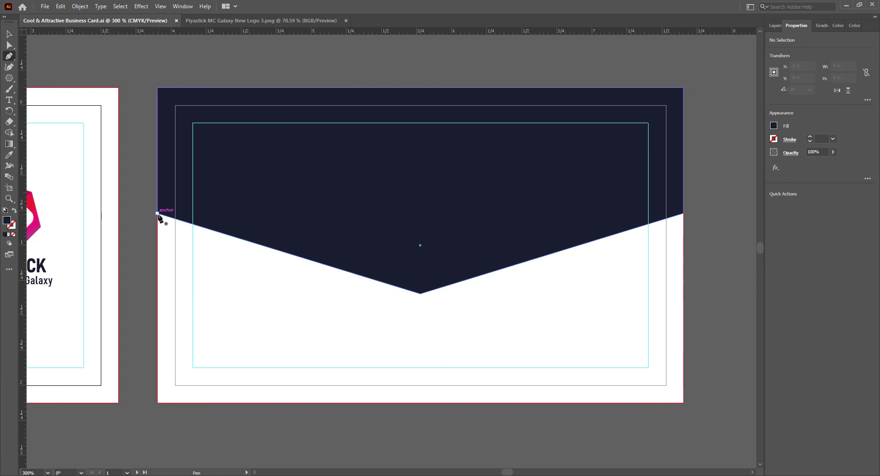
pyautogui.click(158, 214)
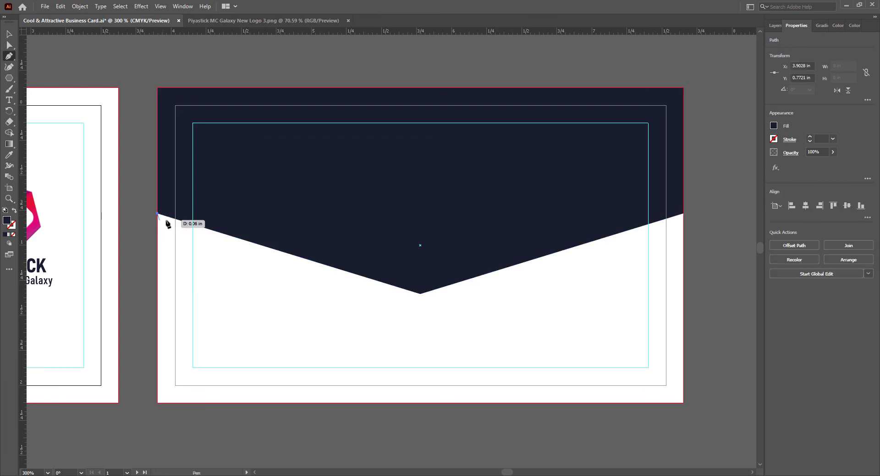
pyautogui.click(158, 249)
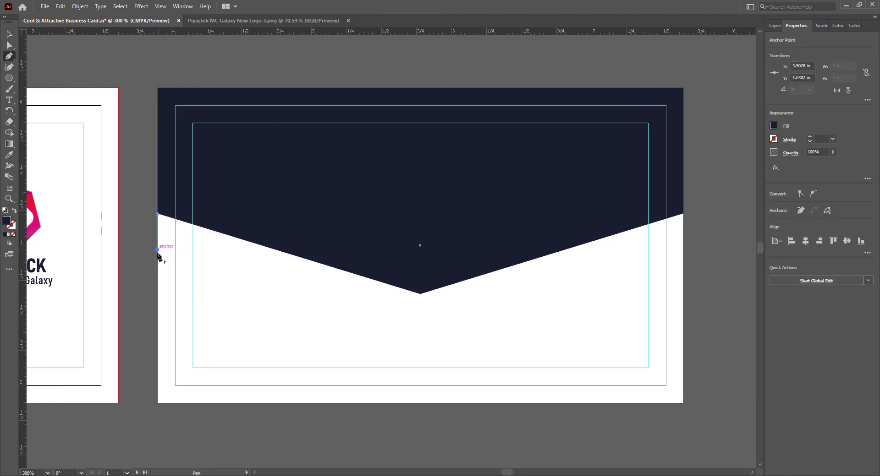
pyautogui.click(420, 294)
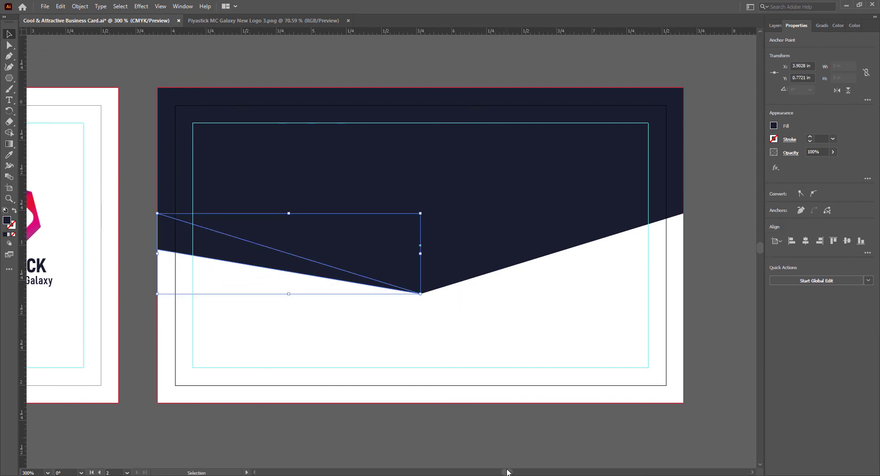
pyautogui.moveTo(506, 472); pyautogui.dragTo(504, 472)
# - Give the triangle the front stripe's lavender at 45% opacity and send it behind the navy V
pyautogui.click(9, 155)
pyautogui.click(144, 187)
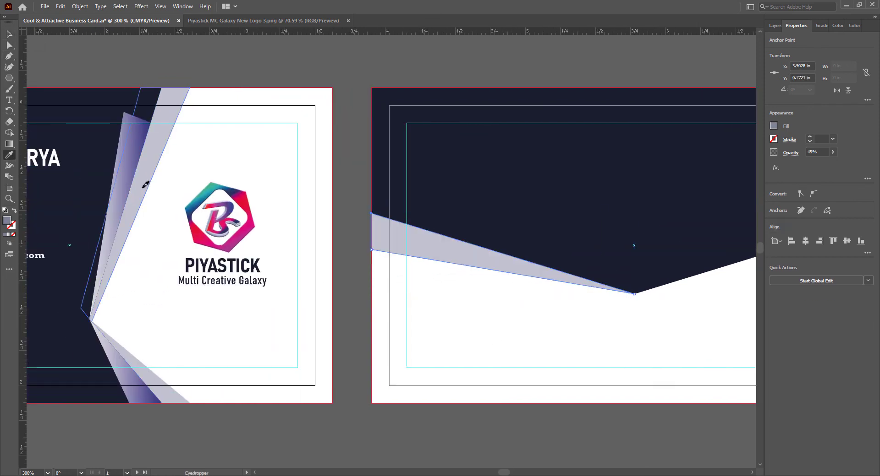
pyautogui.click(9, 34)
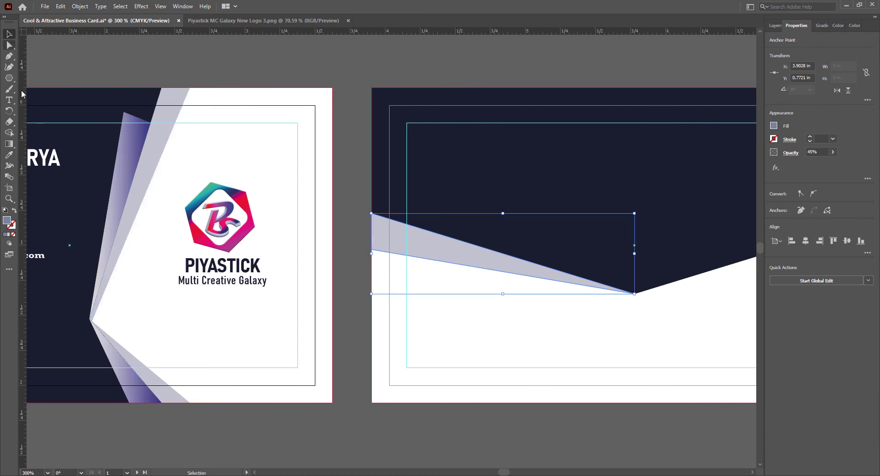
pyautogui.rightClick(486, 264)
pyautogui.moveTo(511, 427)
pyautogui.click(595, 450)
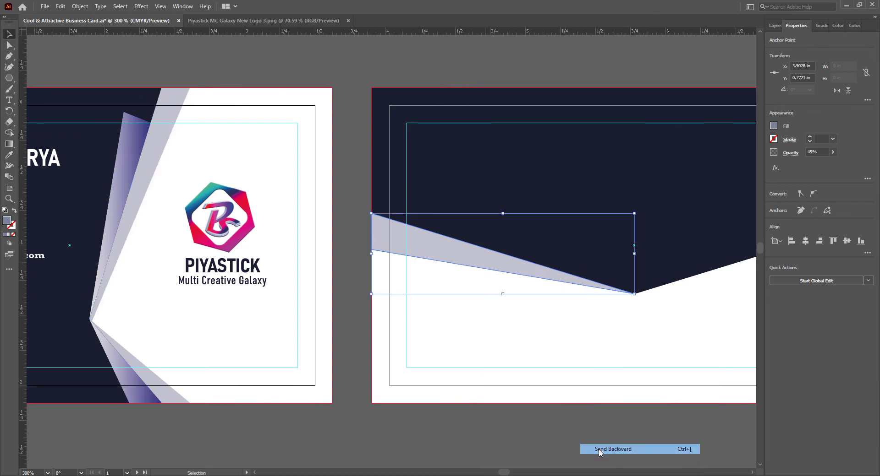
pyautogui.hscroll(4, 509, 472)
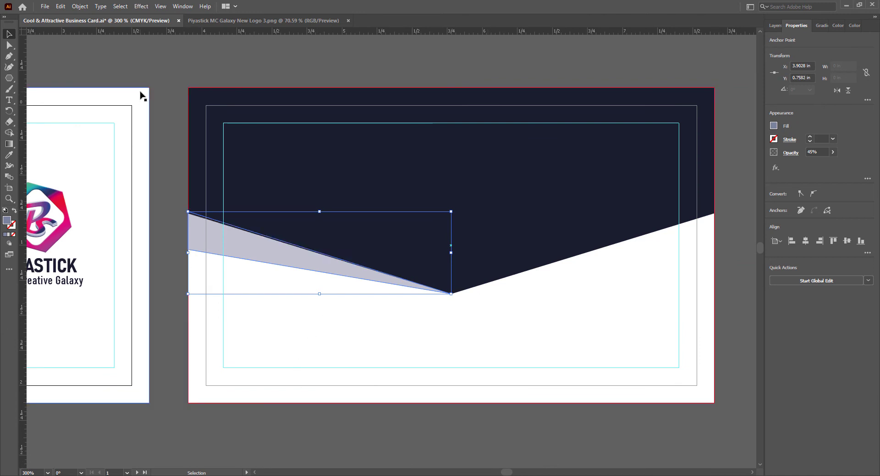
# - Nudge the sliver up and raise its lower-left anchor so it tapers along the V's left arm
pyautogui.click(314, 431)
pyautogui.click(271, 255)
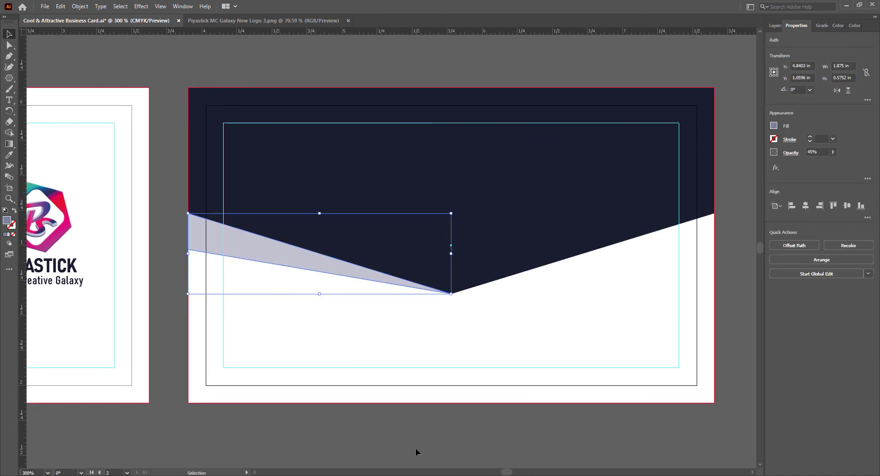
pyautogui.press('Up')
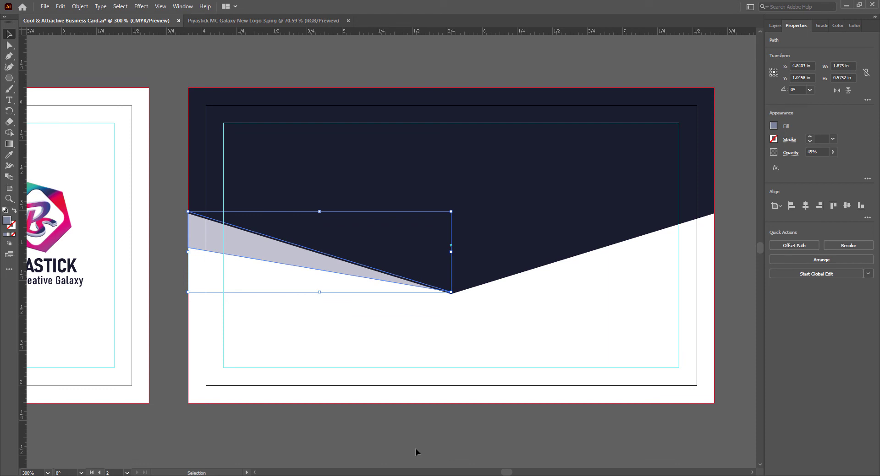
pyautogui.press('a')
pyautogui.click(450, 292)
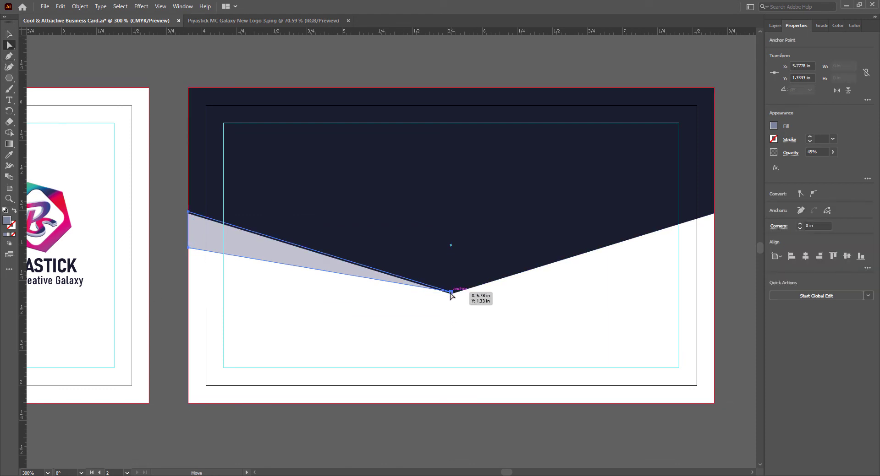
pyautogui.moveTo(188, 247); pyautogui.dragTo(188, 236)
pyautogui.click(9, 35)
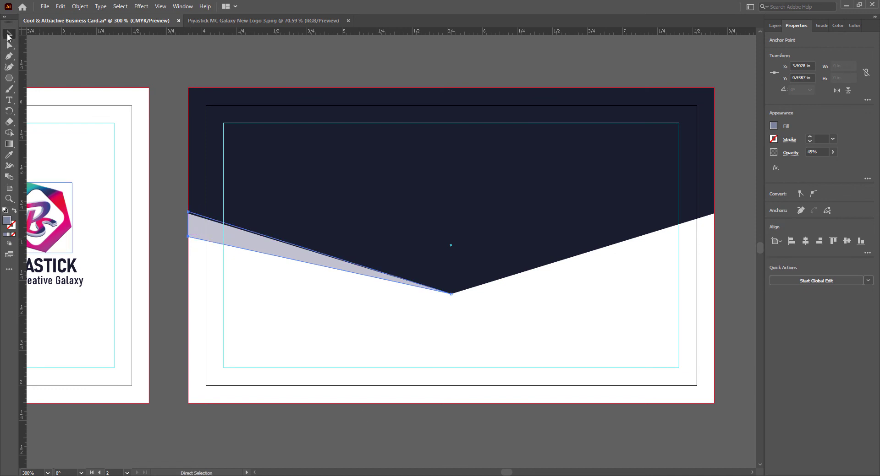
pyautogui.click(353, 422)
pyautogui.moveTo(507, 473); pyautogui.dragTo(507, 473)
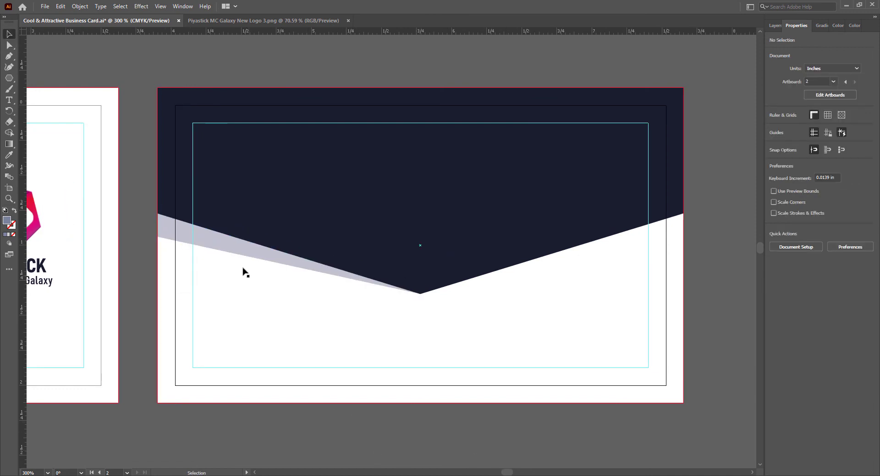
pyautogui.click(232, 252)
# - Alt-drag a copy of the sliver, reflect it vertically, and move it under the V's right arm
pyautogui.keyDown('alt'); pyautogui.moveTo(233, 251); pyautogui.dragTo(440, 325); pyautogui.keyUp('alt')
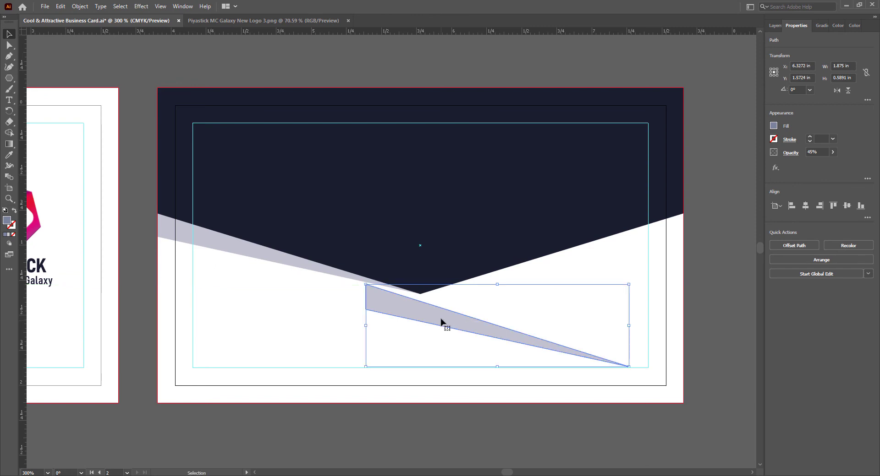
pyautogui.rightClick(443, 323)
pyautogui.moveTo(468, 262)
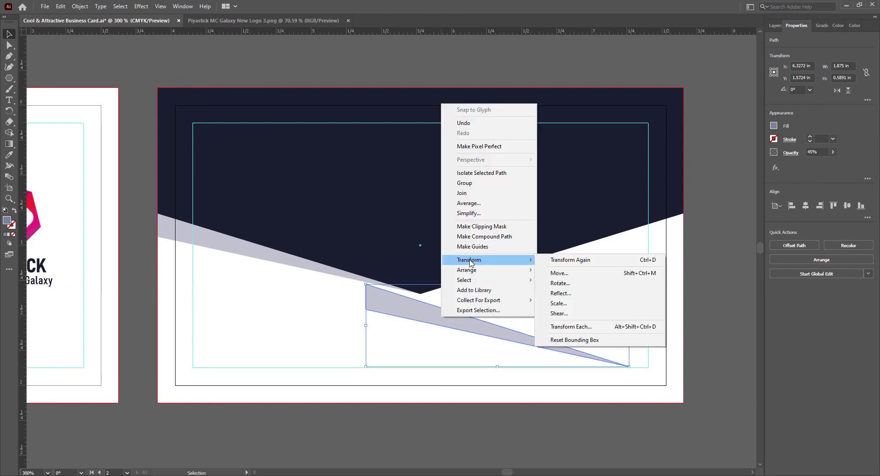
pyautogui.click(561, 294)
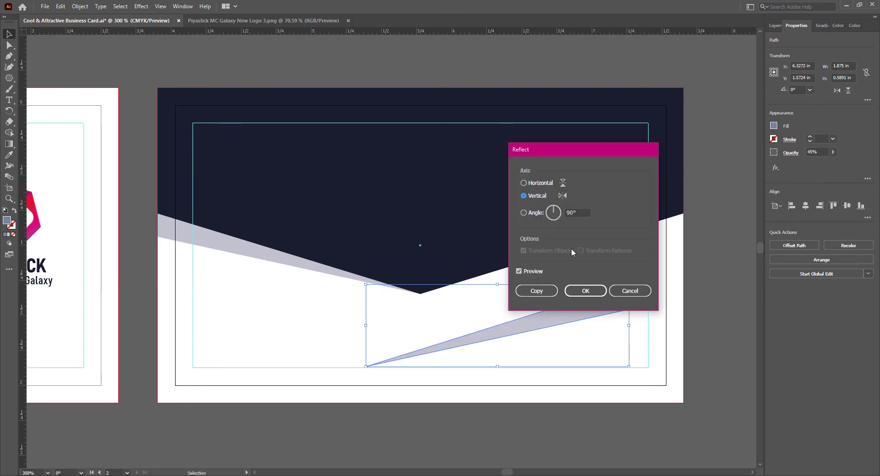
pyautogui.click(585, 291)
pyautogui.moveTo(532, 325); pyautogui.dragTo(614, 248)
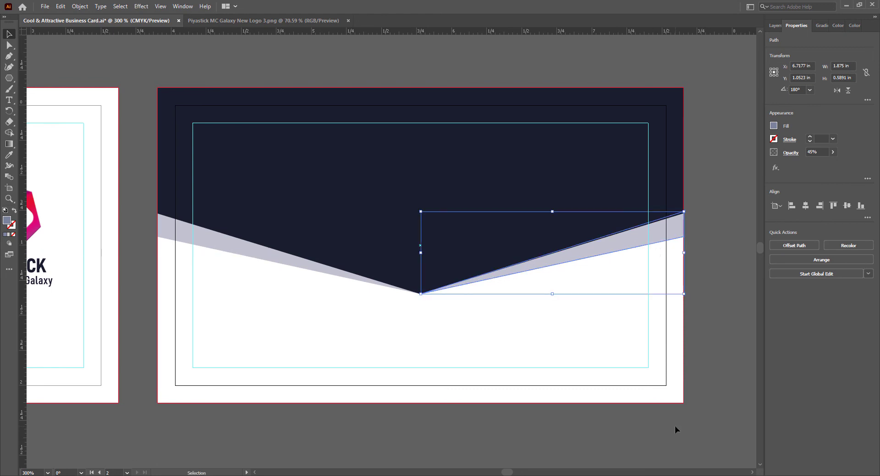
pyautogui.click(667, 431)
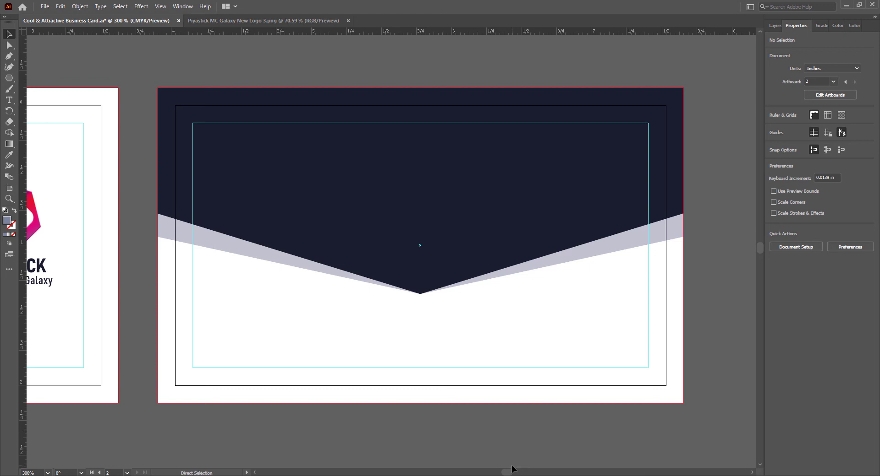
# - Save the business card file with Ctrl+S
pyautogui.hotkey('ctrl', 's')
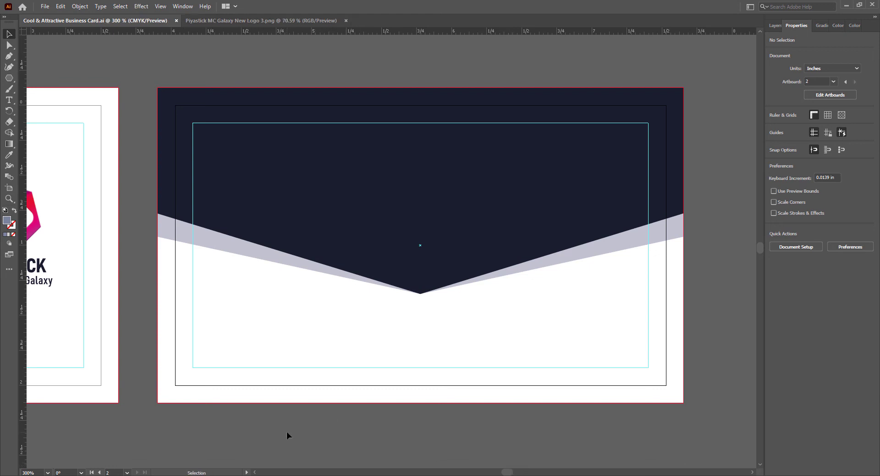
# - Draw a thin Pen triangle from the navy V's bottom point up to the left band edge
pyautogui.click(9, 57)
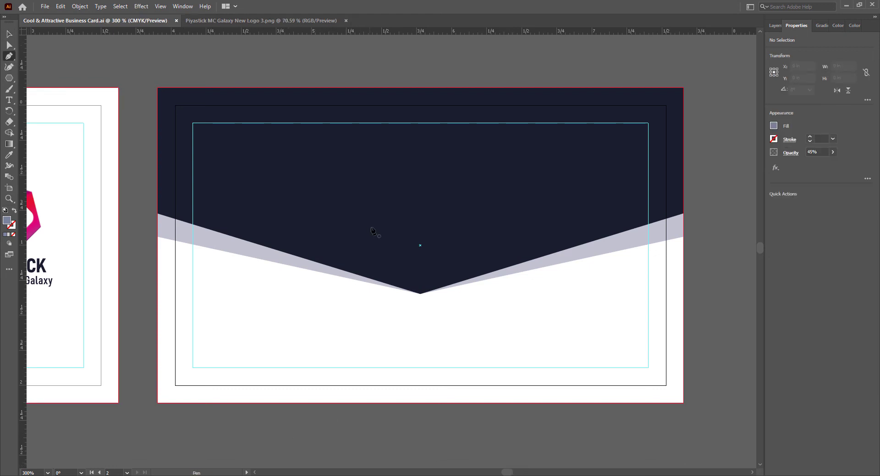
pyautogui.click(420, 293)
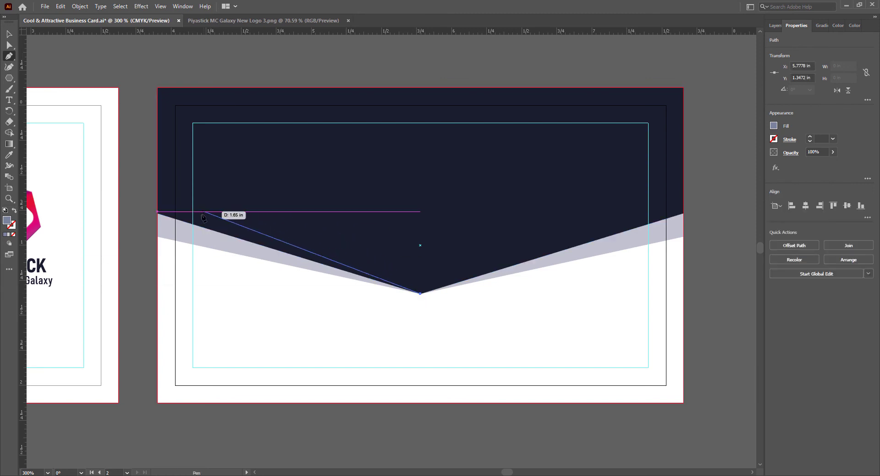
pyautogui.click(192, 224)
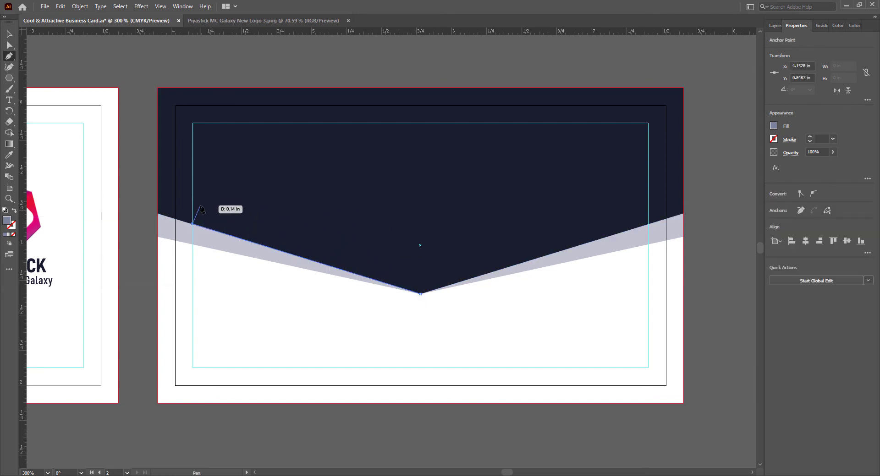
pyautogui.click(200, 206)
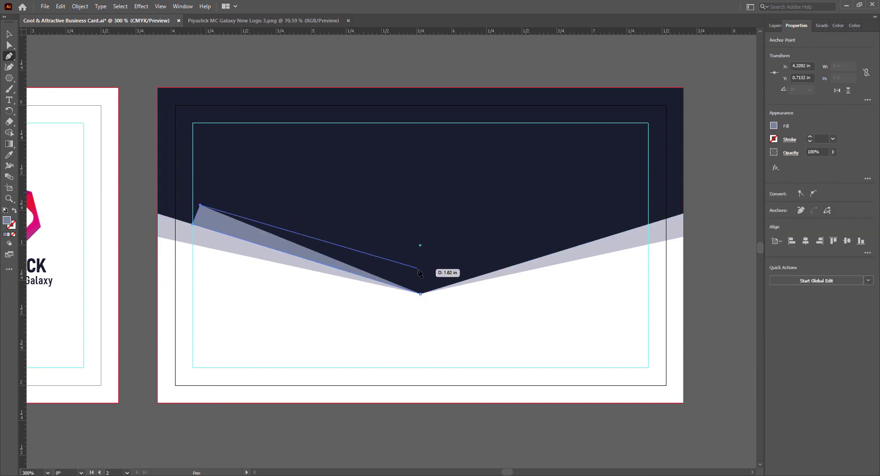
pyautogui.click(419, 293)
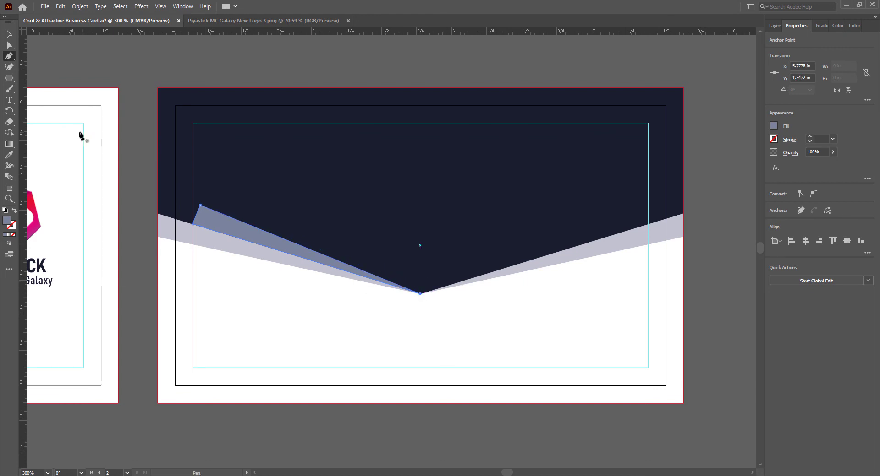
pyautogui.press('v')
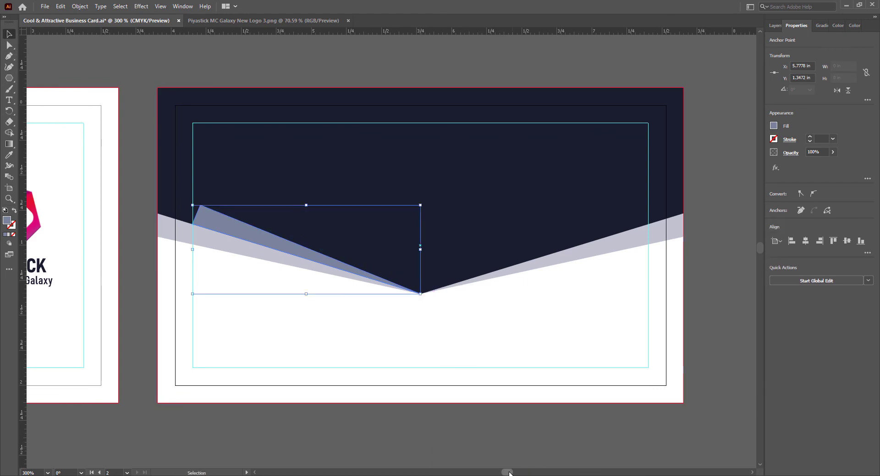
pyautogui.moveTo(507, 473); pyautogui.dragTo(503, 472)
# - Eyedrop the front card's shard gradient onto the new triangle, then reselect the left shard
pyautogui.press('i')
pyautogui.click(199, 137)
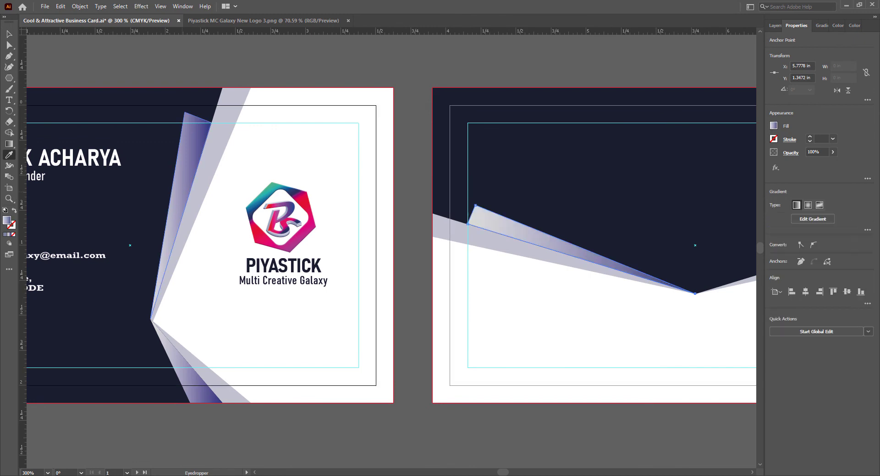
pyautogui.press('v')
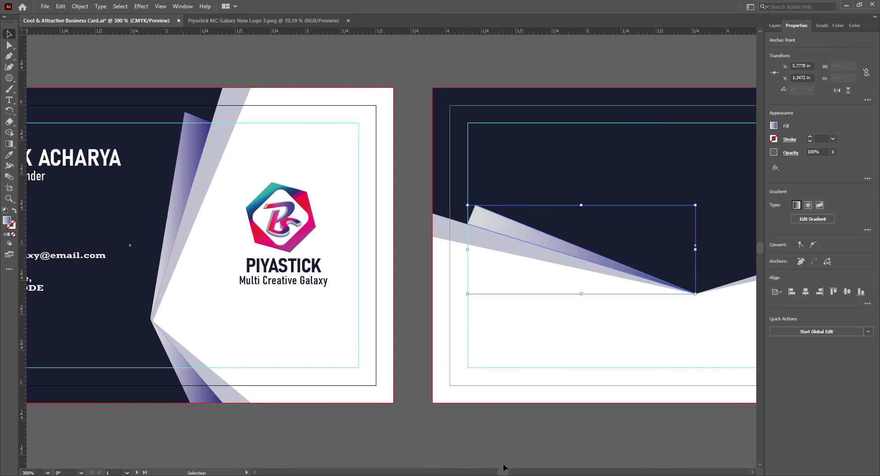
pyautogui.moveTo(503, 473); pyautogui.dragTo(509, 472)
pyautogui.click(500, 439)
pyautogui.click(556, 249)
pyautogui.click(263, 334)
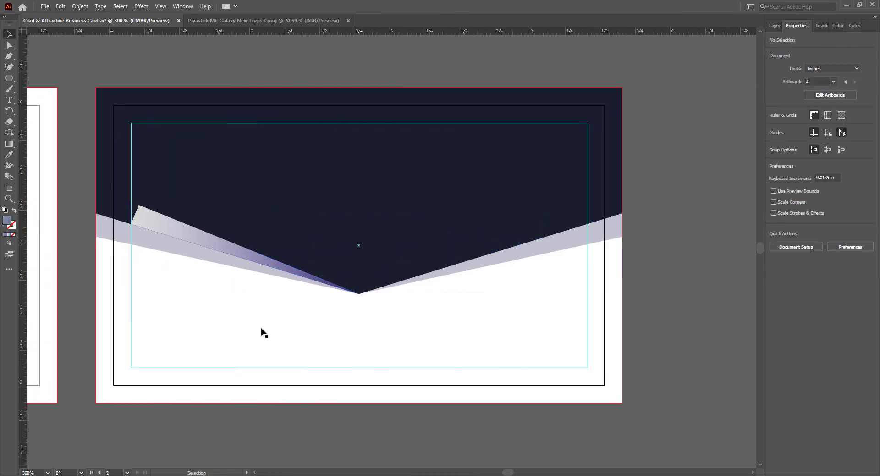
pyautogui.click(174, 229)
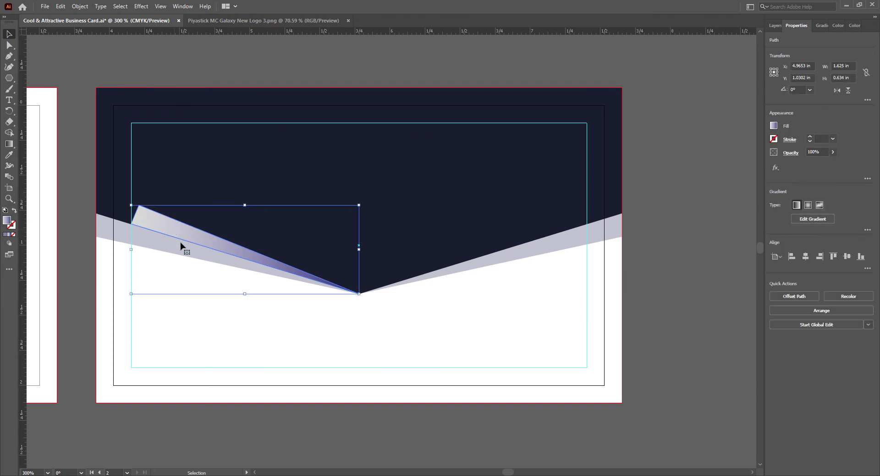
pyautogui.click(235, 423)
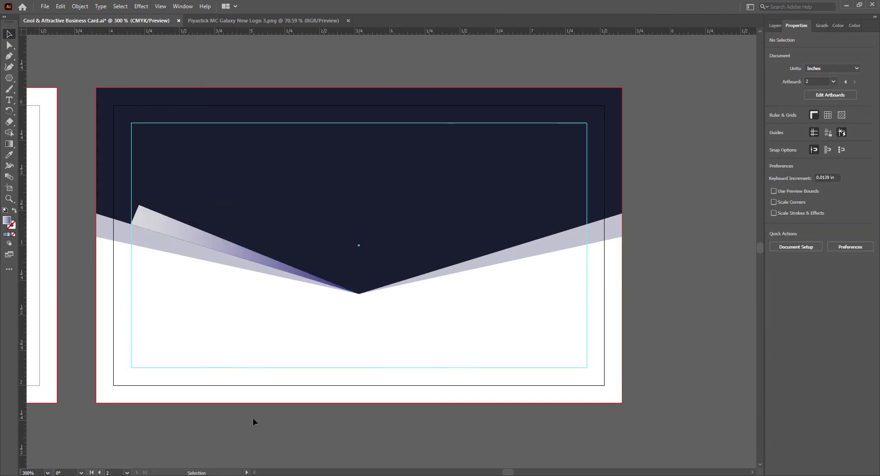
pyautogui.click(191, 233)
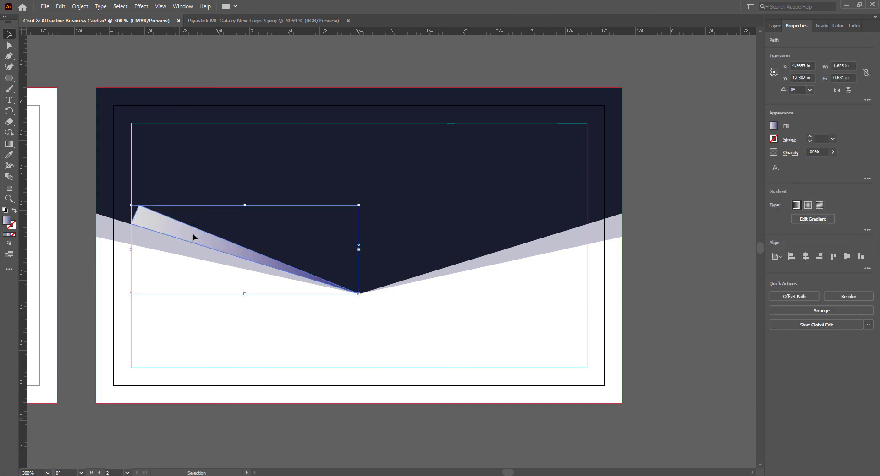
# - Reflect a vertical copy of the left gradient shard and drag it onto the V's right slope
pyautogui.rightClick(191, 233)
pyautogui.moveTo(216, 394)
pyautogui.click(307, 424)
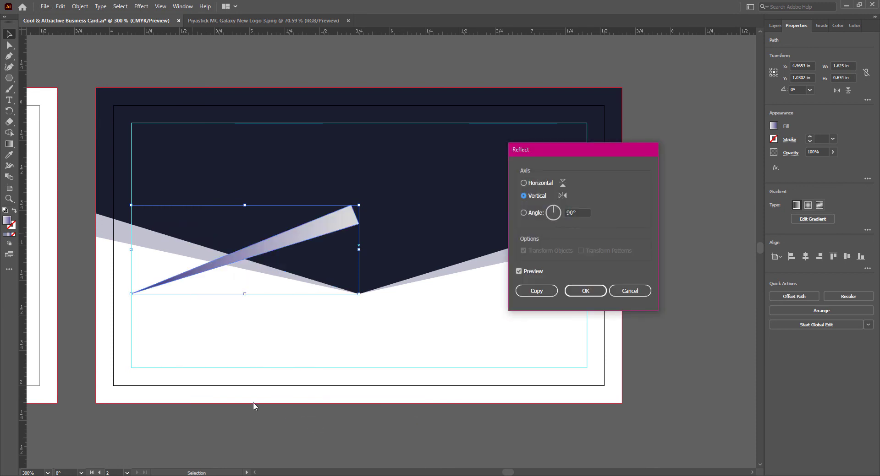
pyautogui.click(536, 291)
pyautogui.moveTo(266, 250); pyautogui.dragTo(496, 249)
pyautogui.click(710, 389)
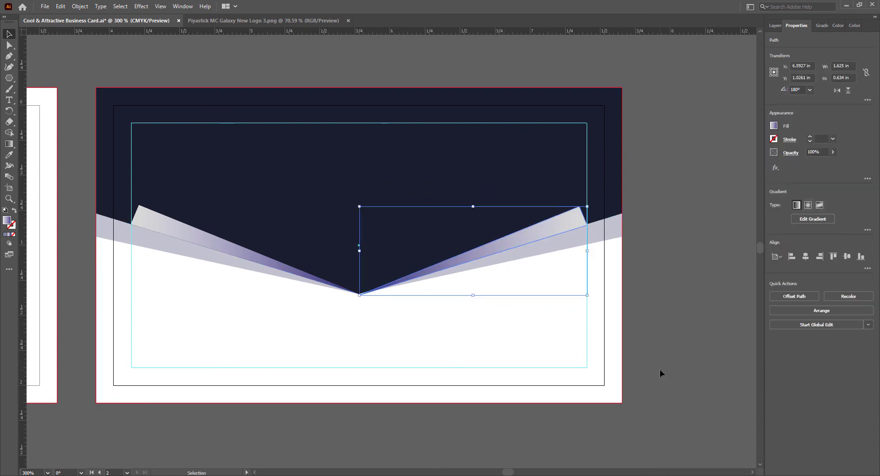
pyautogui.click(659, 371)
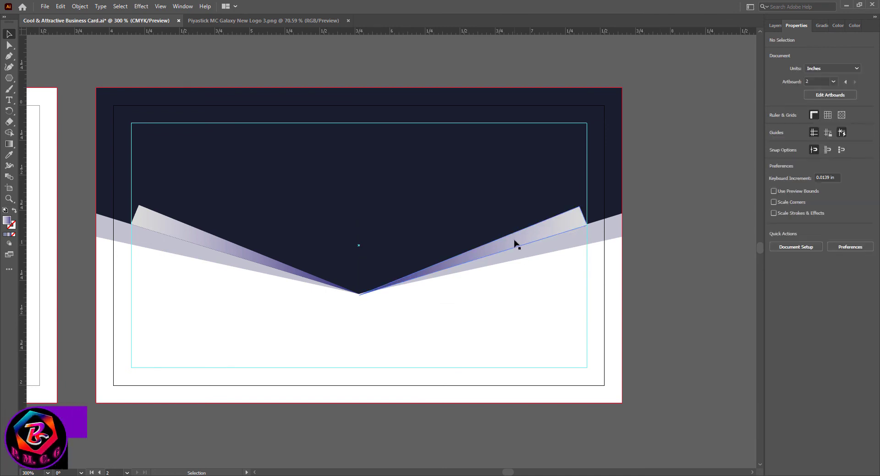
pyautogui.click(514, 243)
pyautogui.click(667, 367)
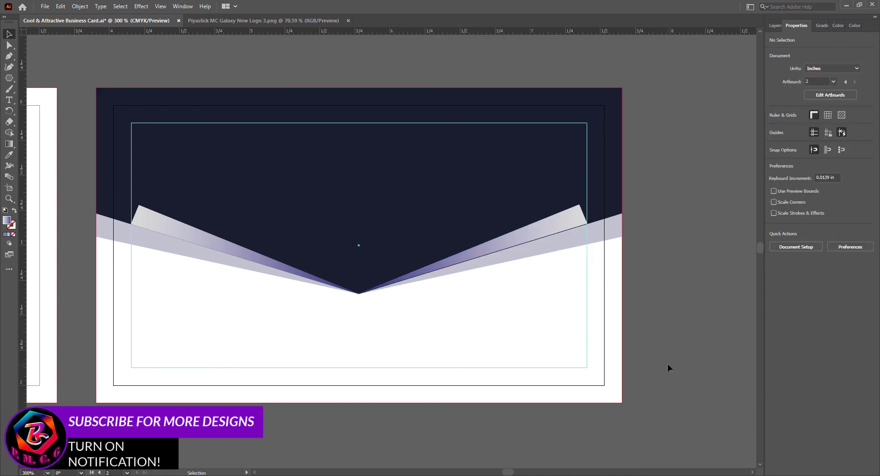
# - Nudge the right shard down and align its bottom point with the navy V's point
pyautogui.click(527, 235)
pyautogui.press('Down')
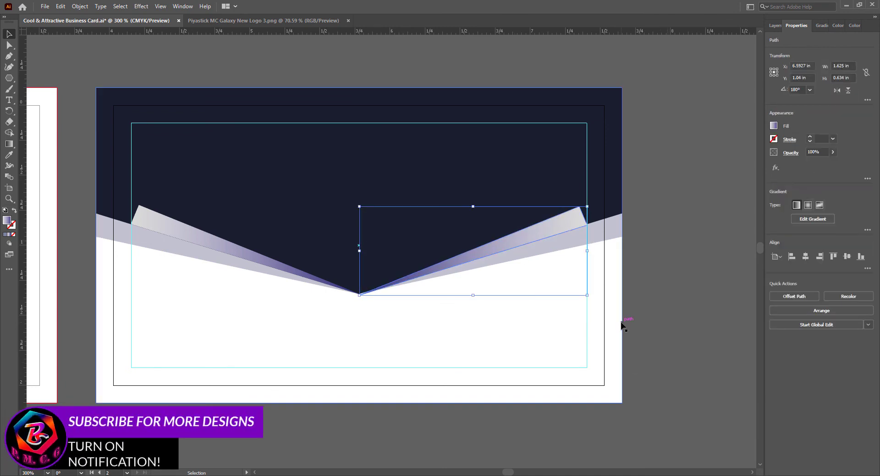
pyautogui.press('a')
pyautogui.click(360, 295)
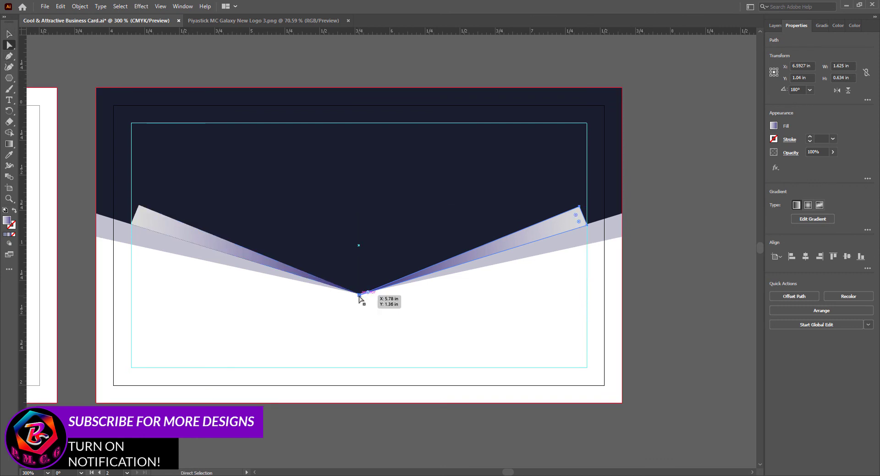
pyautogui.moveTo(360, 297); pyautogui.dragTo(359, 295)
pyautogui.click(489, 434)
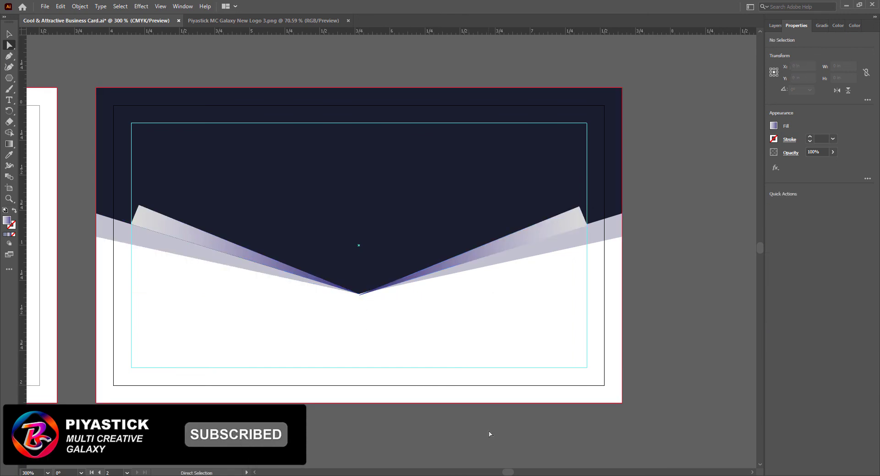
pyautogui.press('v')
pyautogui.click(521, 249)
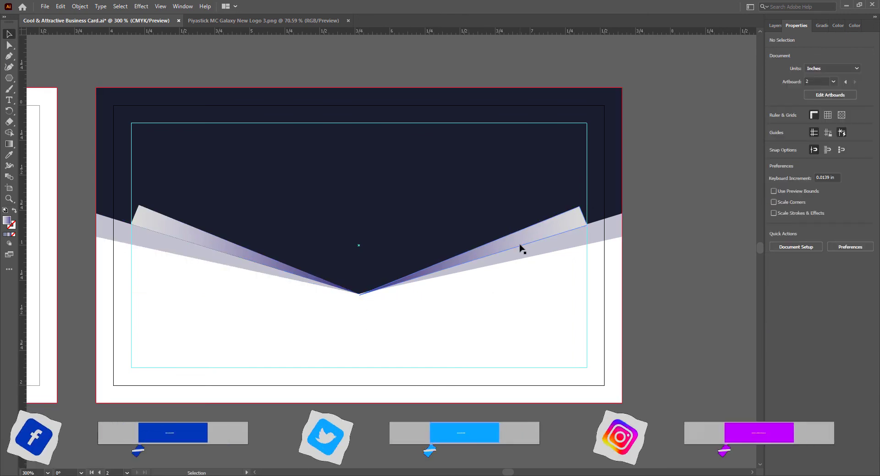
pyautogui.click(574, 374)
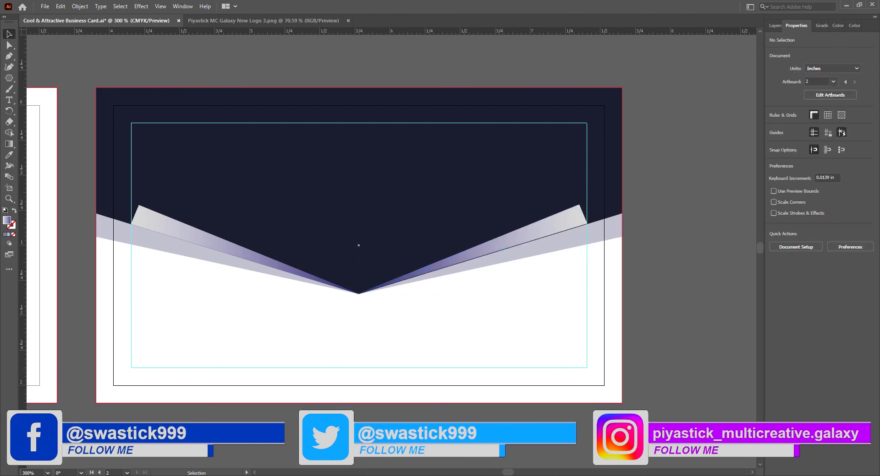
# - Snap the right shard's outer corner point onto the band edge
pyautogui.click(10, 46)
pyautogui.click(567, 230)
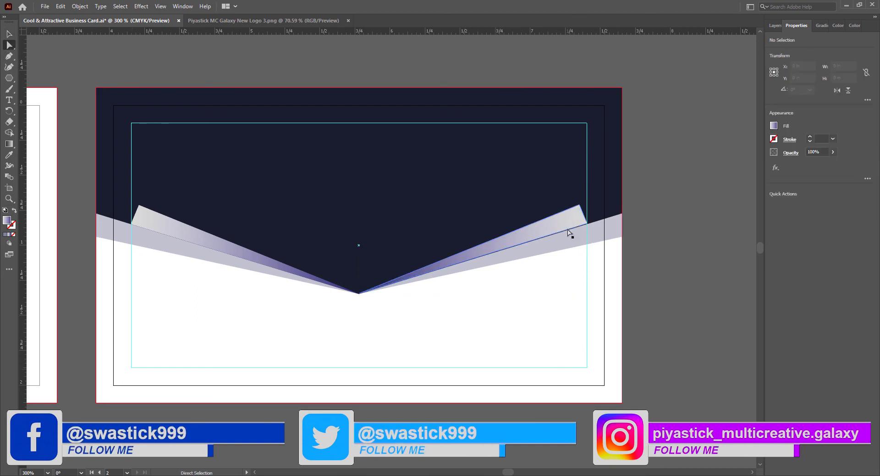
pyautogui.click(586, 224)
pyautogui.moveTo(588, 225); pyautogui.dragTo(588, 228)
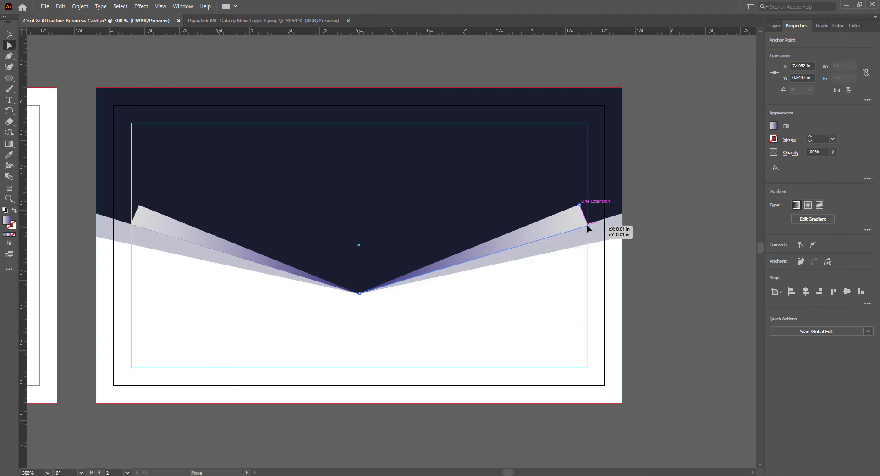
pyautogui.click(653, 310)
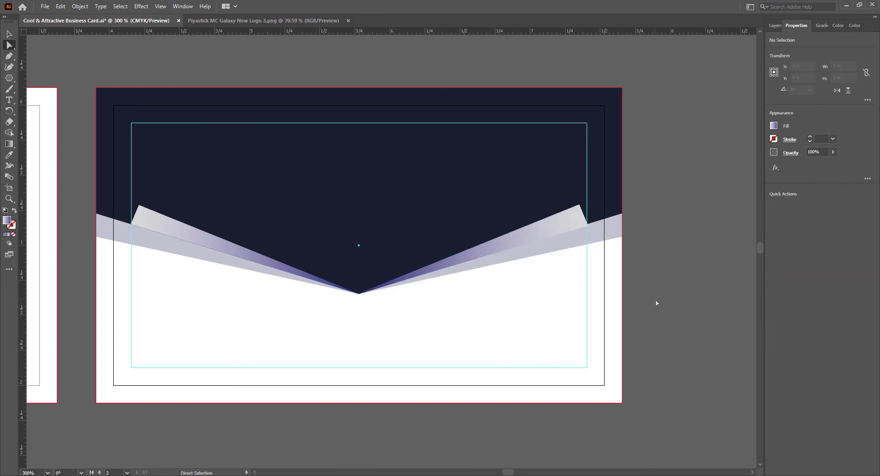
# - Snap the left shard's top-left corner onto the band edge and save the file
pyautogui.click(151, 225)
pyautogui.click(132, 227)
pyautogui.moveTo(131, 227); pyautogui.dragTo(128, 229)
pyautogui.press('v')
pyautogui.click(256, 435)
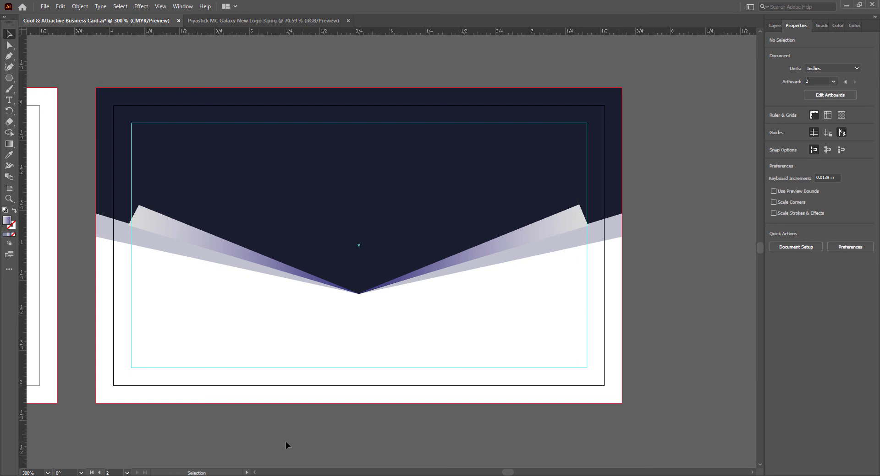
pyautogui.hotkey('ctrl', 's')
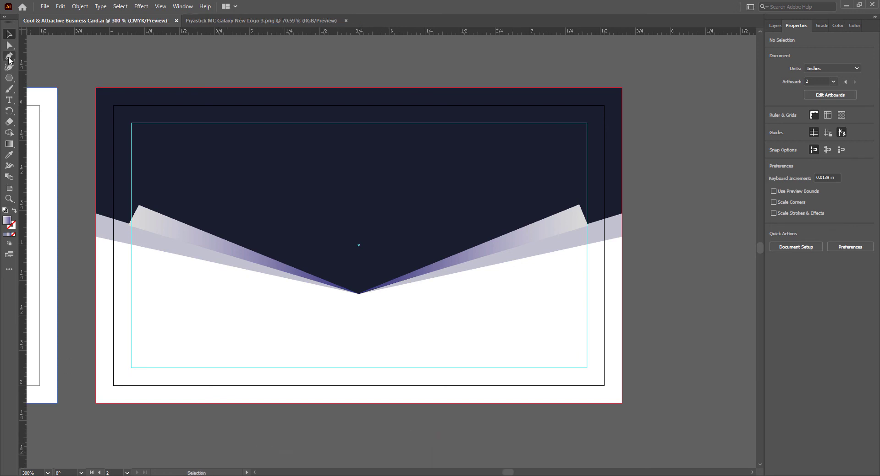
# - Draw a navy-filled rectangle centred at the bottom of the back card
pyautogui.moveTo(9, 78); pyautogui.dragTo(45, 78)
pyautogui.moveTo(267, 368); pyautogui.dragTo(453, 402)
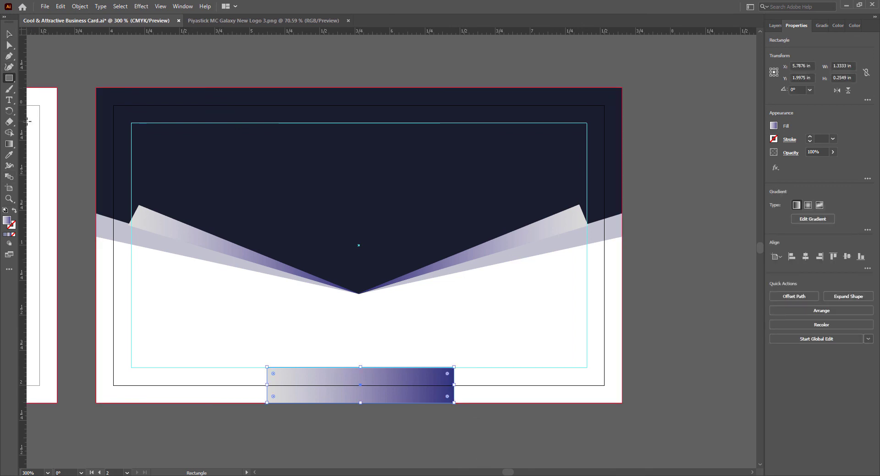
pyautogui.press('i')
pyautogui.click(151, 189)
pyautogui.press('v')
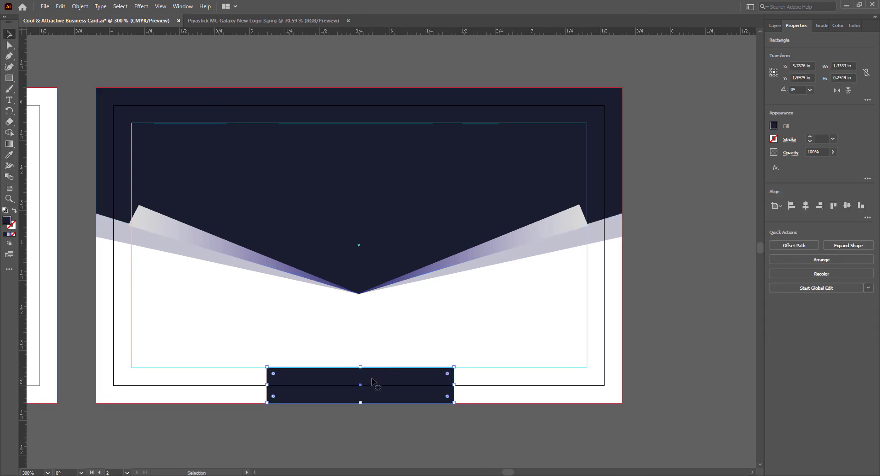
pyautogui.moveTo(372, 382); pyautogui.dragTo(371, 382)
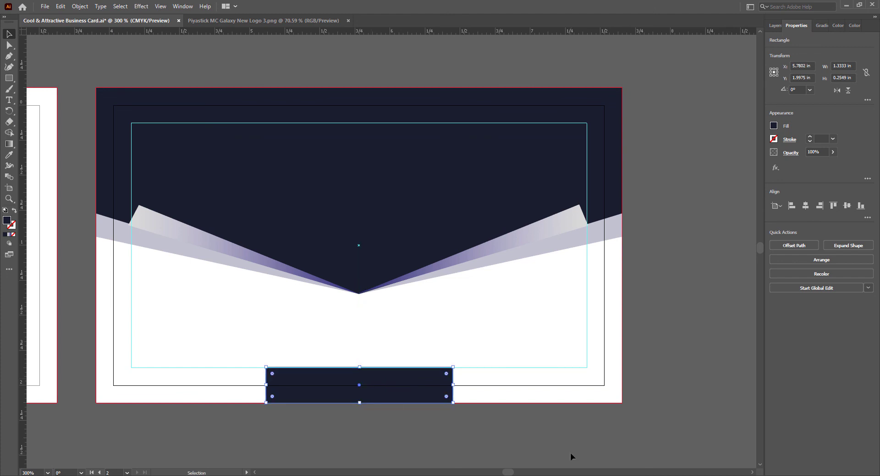
pyautogui.click(443, 449)
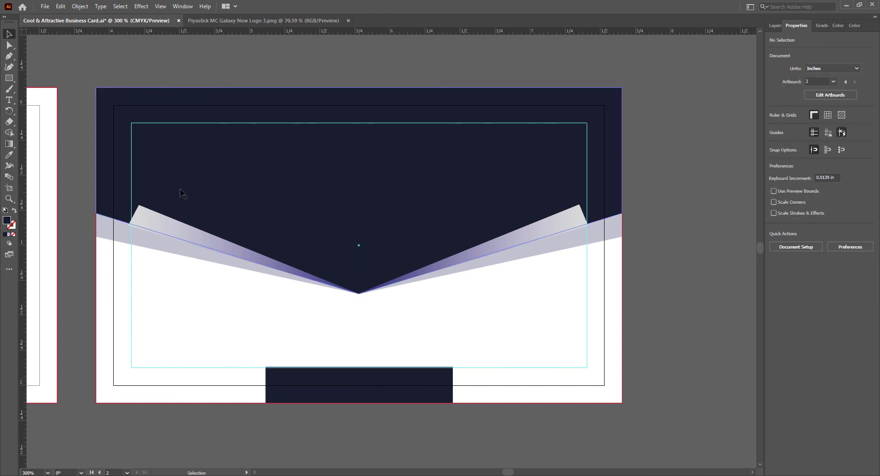
# - Pull the rectangle's bottom corners evenly outward into a trapezoid, then save the file
pyautogui.click(9, 45)
pyautogui.click(407, 400)
pyautogui.click(453, 404)
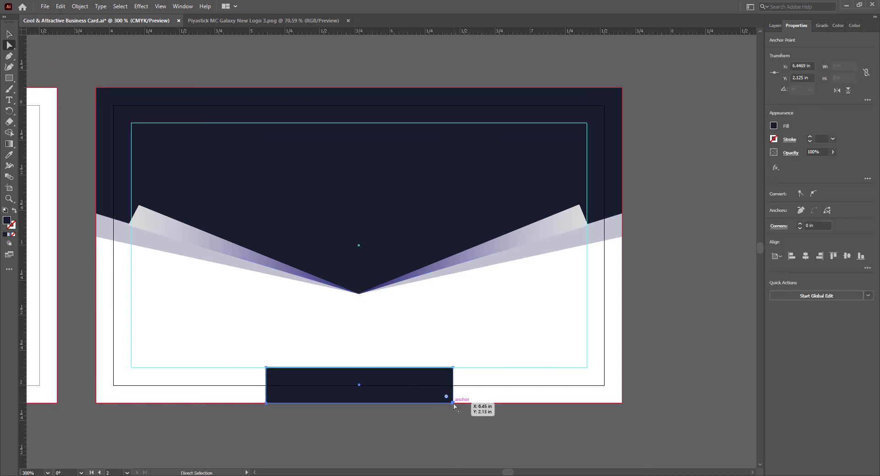
pyautogui.moveTo(453, 403); pyautogui.dragTo(479, 403)
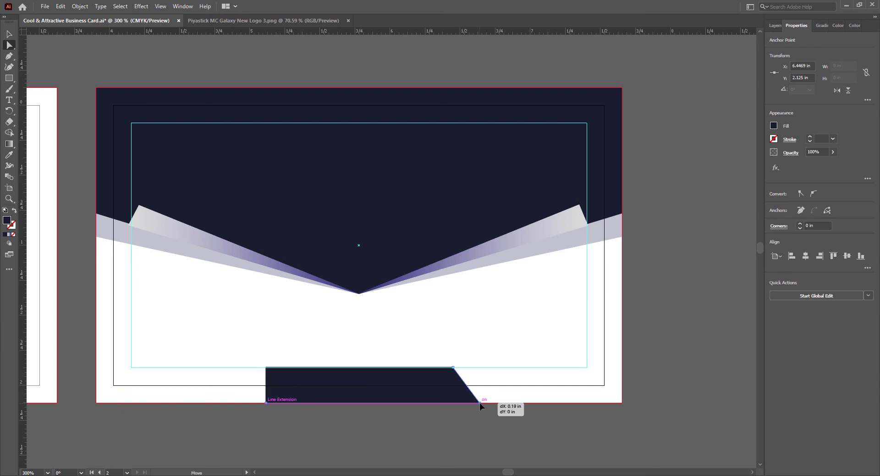
pyautogui.click(265, 403)
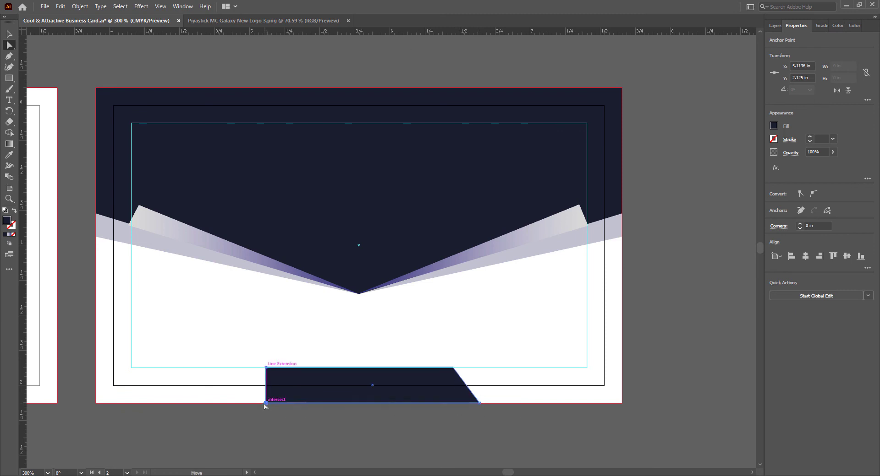
pyautogui.moveTo(265, 403); pyautogui.dragTo(244, 404)
pyautogui.moveTo(480, 404); pyautogui.dragTo(484, 406)
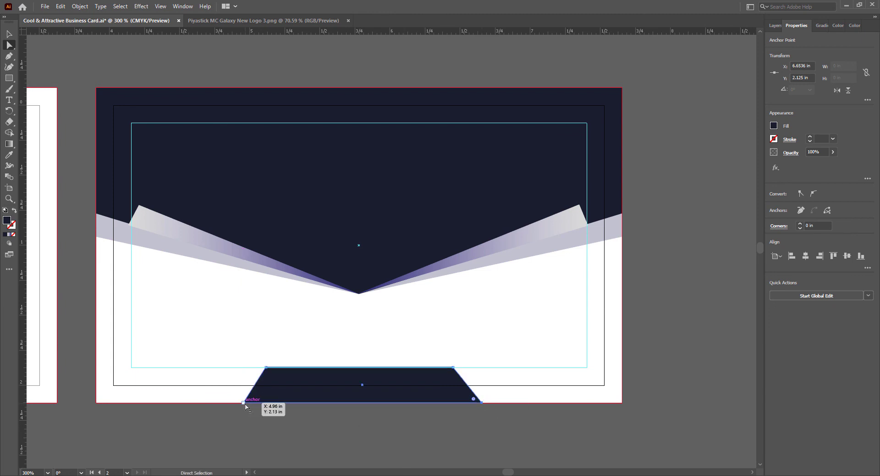
pyautogui.moveTo(244, 406); pyautogui.dragTo(242, 406)
pyautogui.press('v')
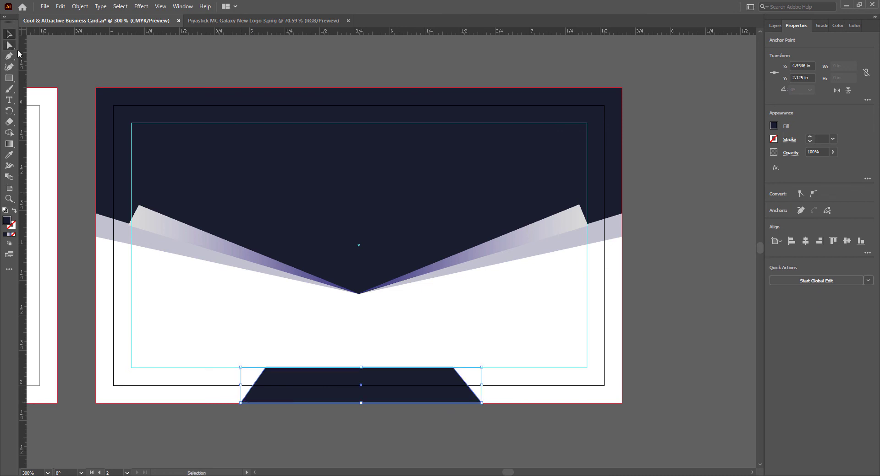
pyautogui.click(404, 443)
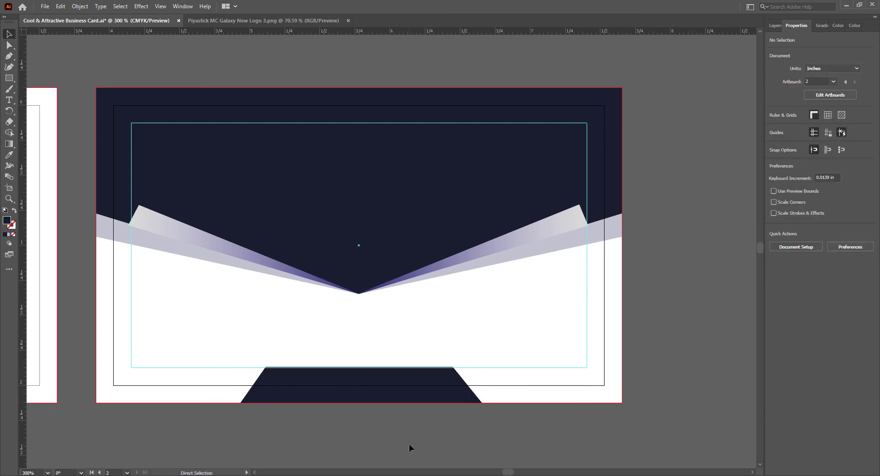
pyautogui.hotkey('ctrl', 's')
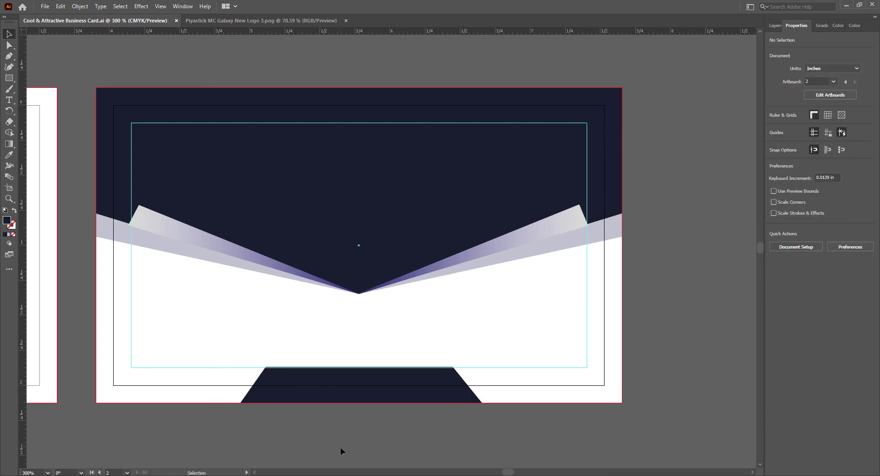
pyautogui.press('t')
pyautogui.click(287, 381)
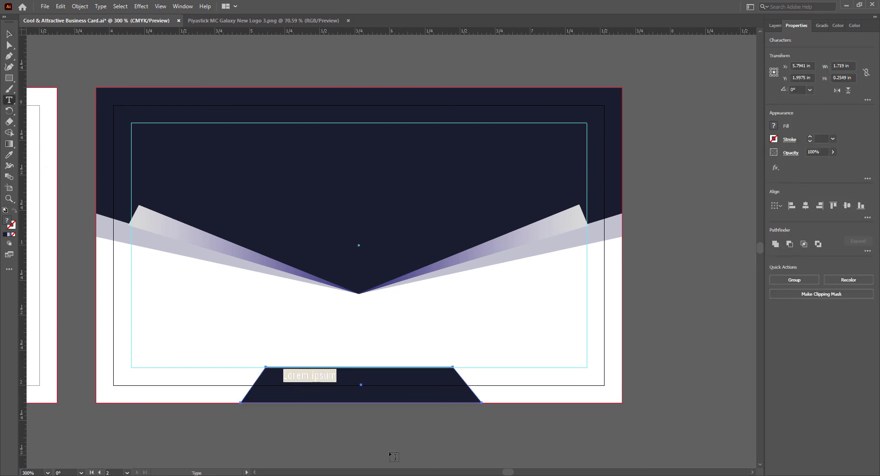
pyautogui.write('www.companywebsite.com')
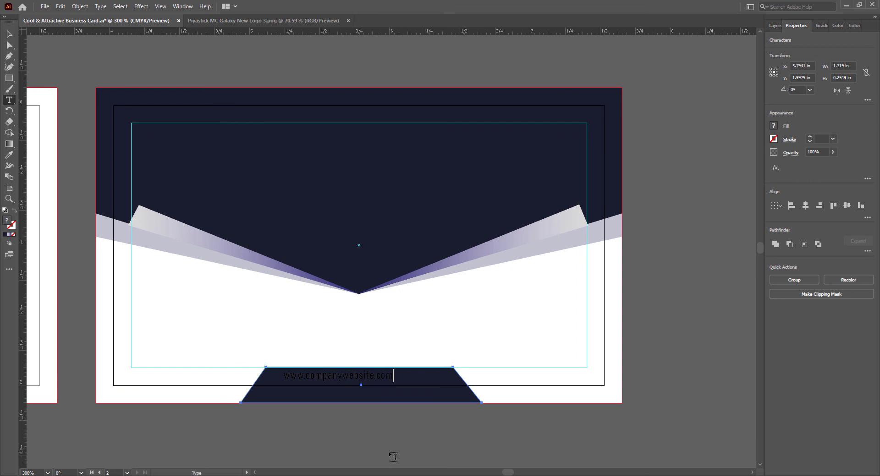
pyautogui.moveTo(286, 376); pyautogui.dragTo(402, 376)
pyautogui.click(774, 126)
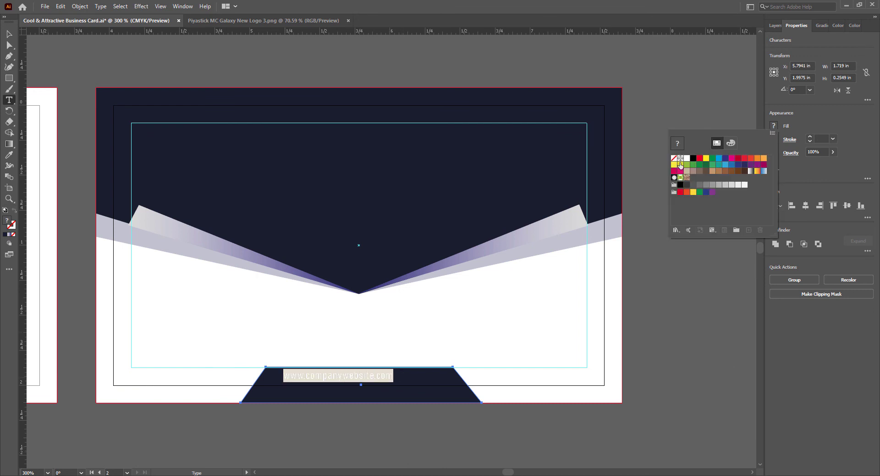
pyautogui.click(686, 159)
pyautogui.press('Escape')
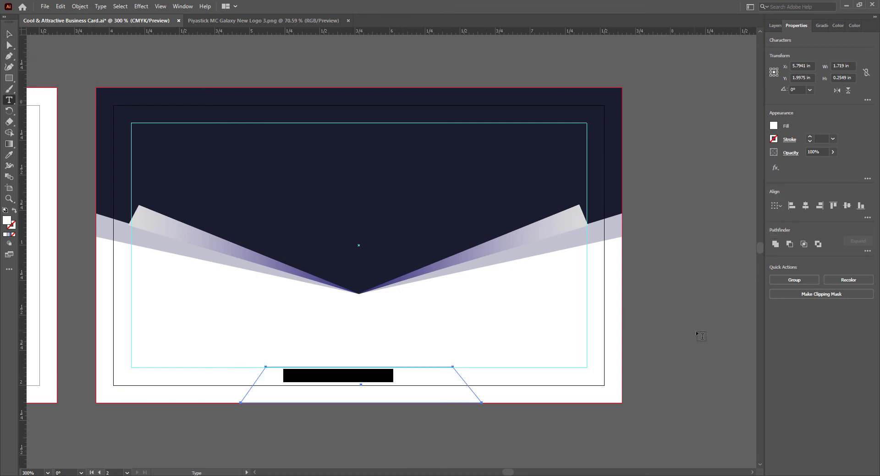
# - Reapply white to the whole address and set its font style to Bahnschrift SemiBold Condensed
pyautogui.click(321, 376)
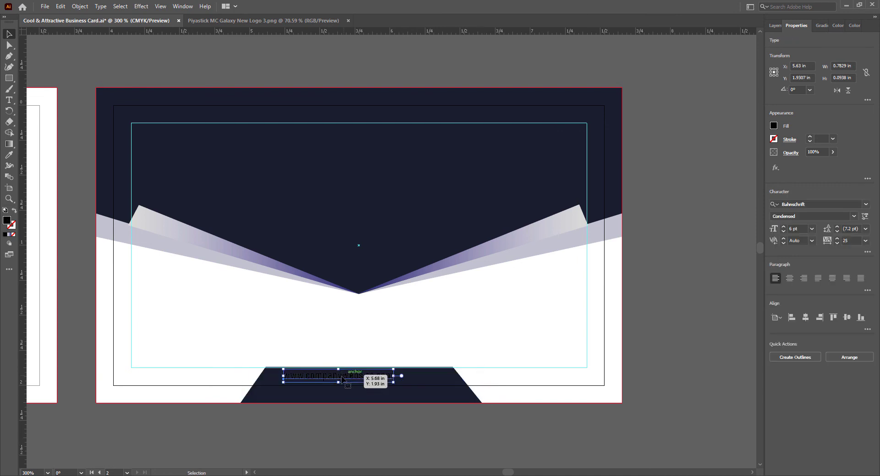
pyautogui.doubleClick(320, 377)
pyautogui.moveTo(283, 376); pyautogui.dragTo(417, 386)
pyautogui.click(774, 127)
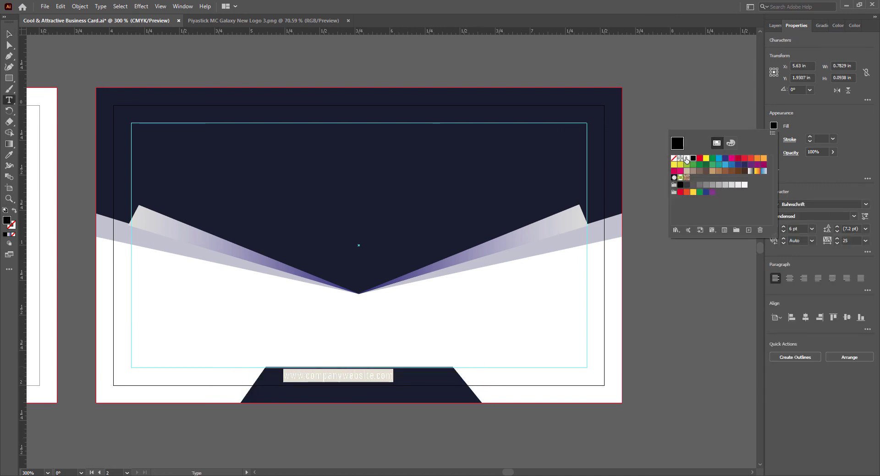
pyautogui.click(686, 159)
pyautogui.click(9, 35)
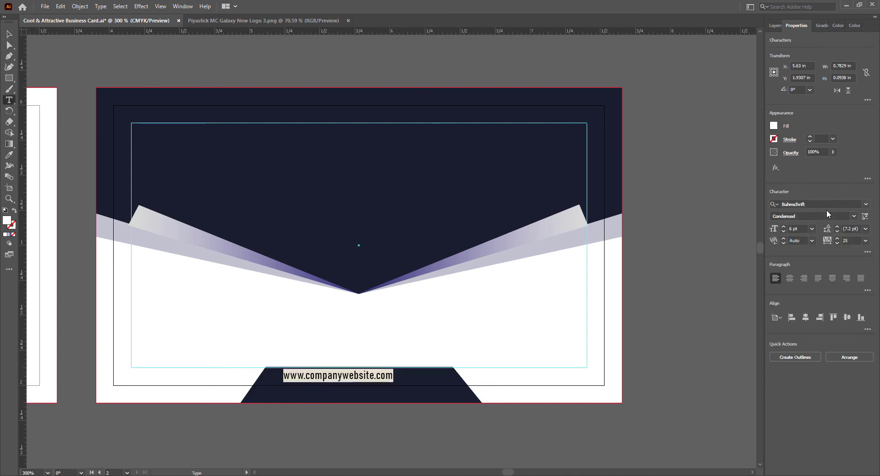
pyautogui.click(853, 217)
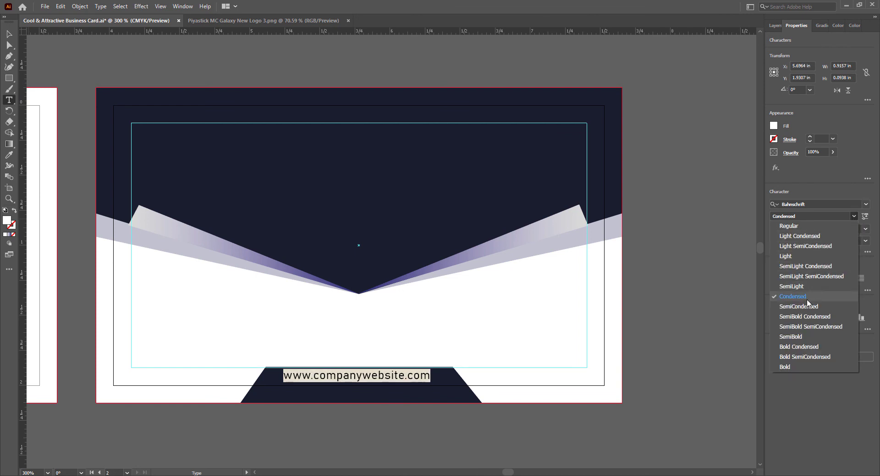
pyautogui.click(806, 317)
# - Nudge the website text with the arrow keys to position it on the trapezoid
pyautogui.click(9, 35)
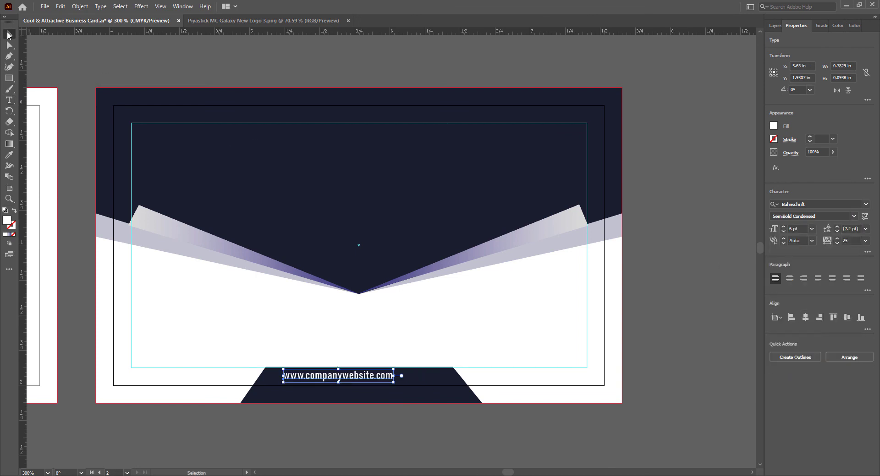
pyautogui.press('Right')
pyautogui.press('Right')
pyautogui.press('Right')
pyautogui.press('Right')
pyautogui.press('Right')
pyautogui.press('Right')
pyautogui.press('Right')
pyautogui.press('Right')
pyautogui.press('Right')
pyautogui.press('Right')
pyautogui.press('Right')
pyautogui.press('Right')
pyautogui.press('Down')
pyautogui.press('Down')
pyautogui.press('Down')
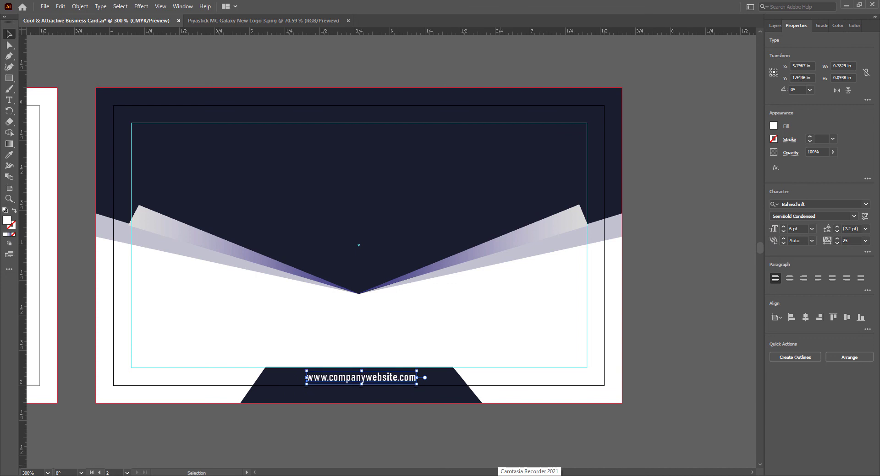
pyautogui.press('Left')
pyautogui.press('Left')
pyautogui.press('Left')
pyautogui.press('Left')
pyautogui.press('Left')
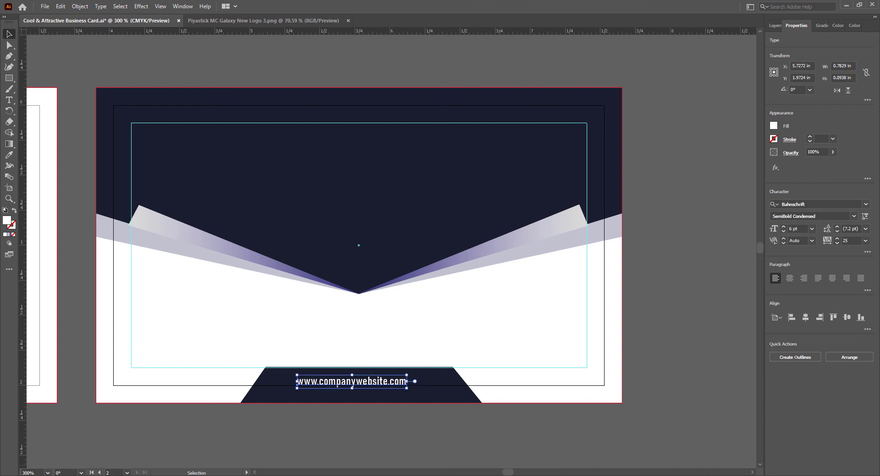
pyautogui.press('Down')
pyautogui.press('Down')
pyautogui.press('Down')
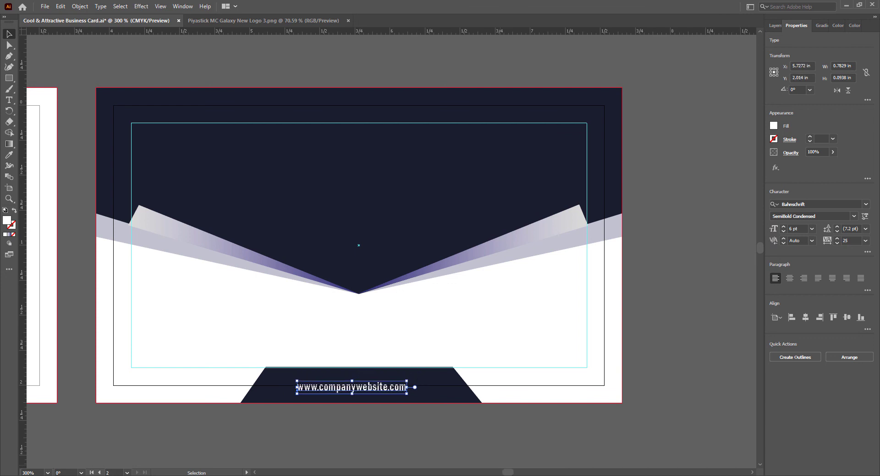
pyautogui.press('Up')
pyautogui.press('Down')
pyautogui.press('Right')
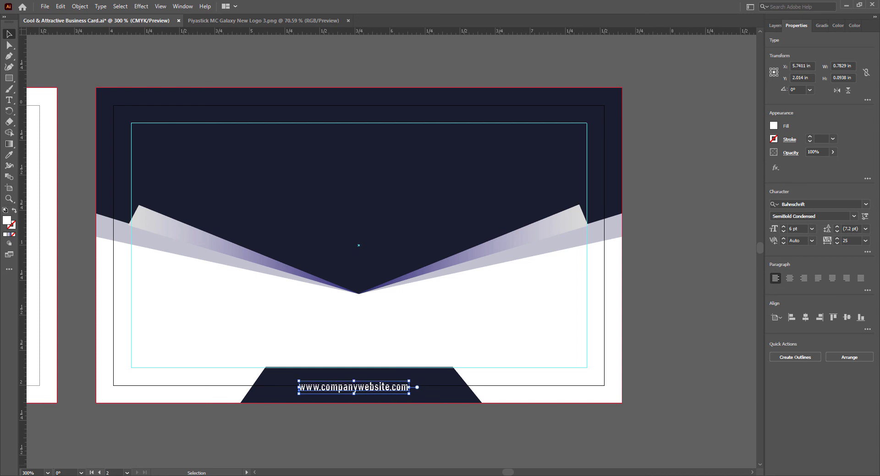
pyautogui.press('Right')
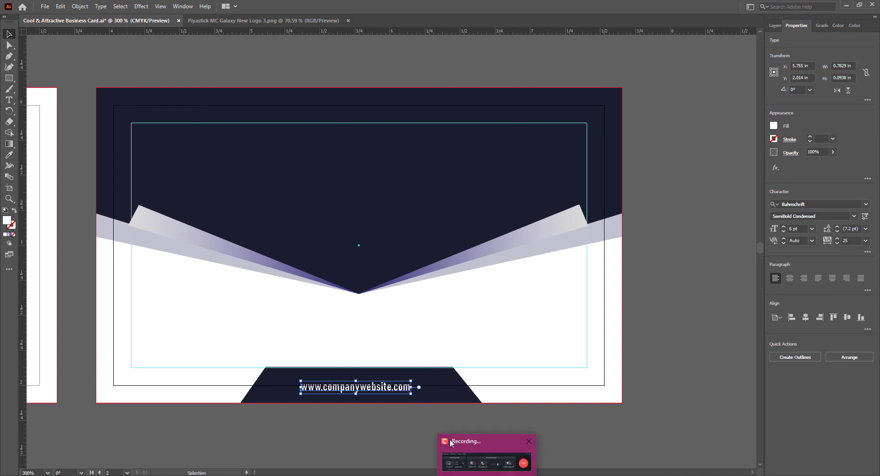
pyautogui.click(330, 434)
# - Shift the website text slightly up and right, then save the file
pyautogui.moveTo(355, 388); pyautogui.dragTo(355, 386)
pyautogui.click(367, 439)
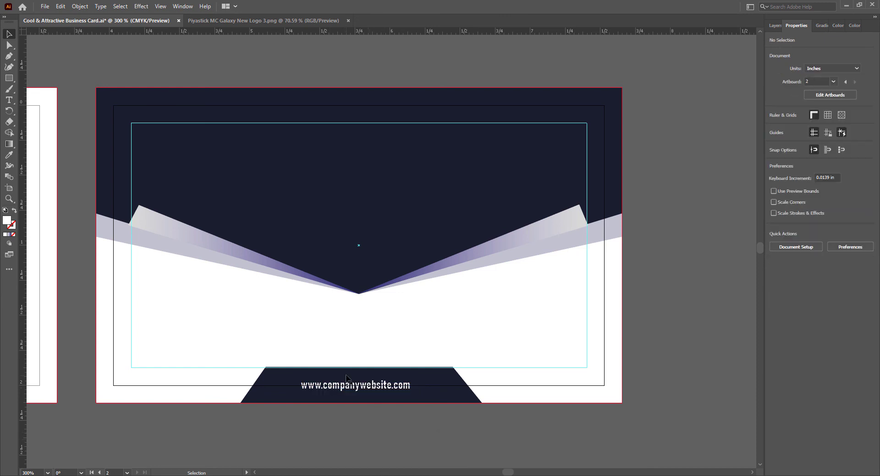
pyautogui.click(347, 383)
pyautogui.press('Right')
pyautogui.click(351, 449)
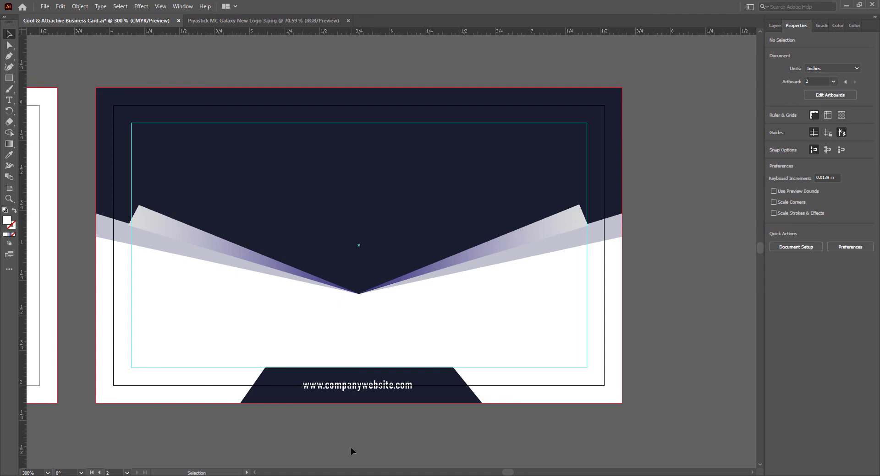
pyautogui.hotkey('ctrl', 's')
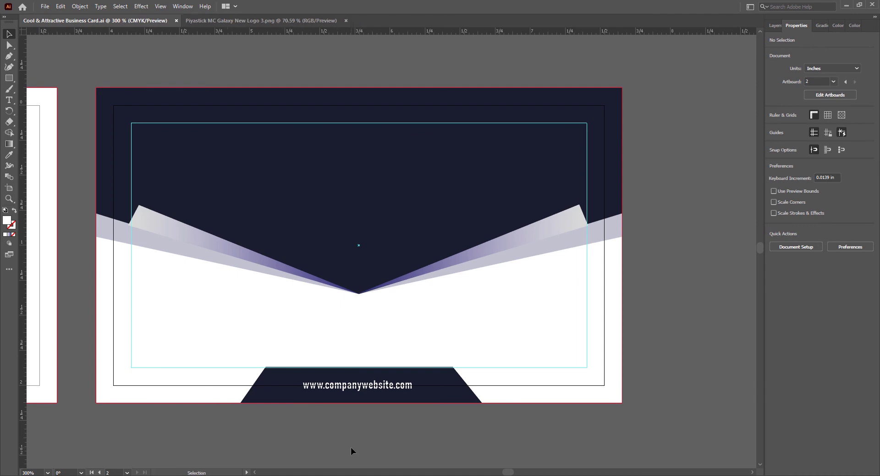
# - Copy the logo, PIYASTICK name and tagline onto the back card and bring them to front
pyautogui.moveTo(508, 473); pyautogui.dragTo(505, 475)
pyautogui.click(149, 202)
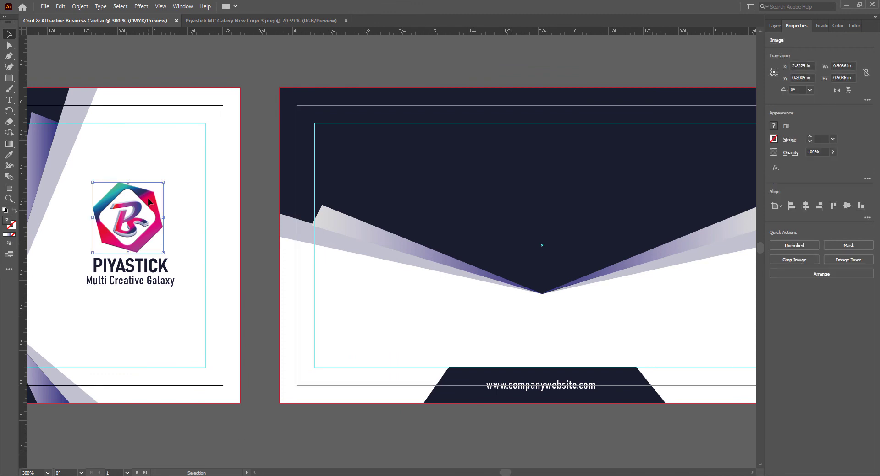
pyautogui.keyDown('shift'); pyautogui.click(140, 269); pyautogui.keyUp('shift')
pyautogui.keyDown('shift'); pyautogui.click(151, 281); pyautogui.keyUp('shift')
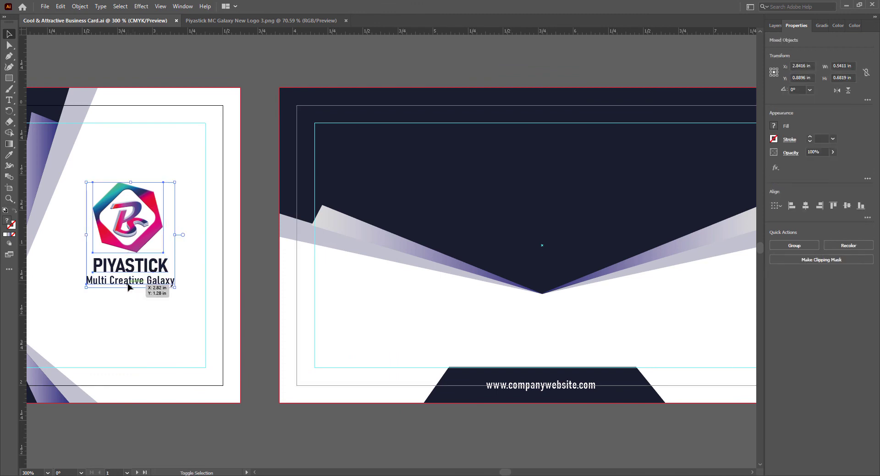
pyautogui.moveTo(145, 202); pyautogui.dragTo(559, 169)
pyautogui.rightClick(551, 180)
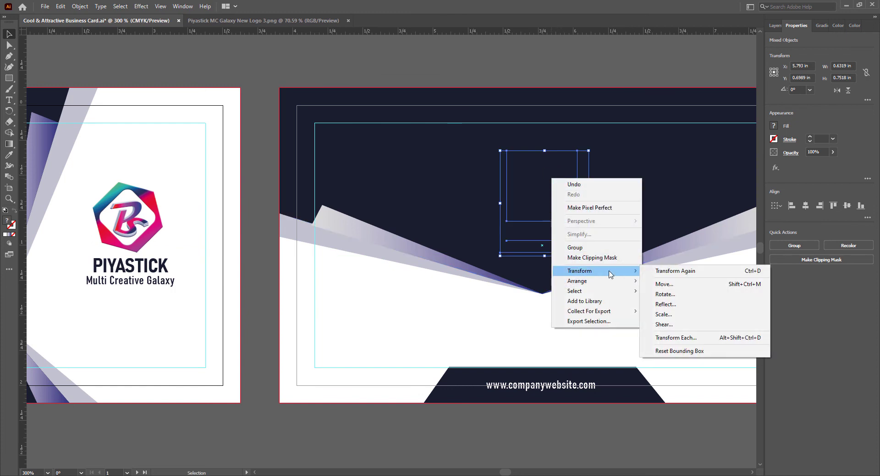
pyautogui.moveTo(609, 284)
pyautogui.click(658, 282)
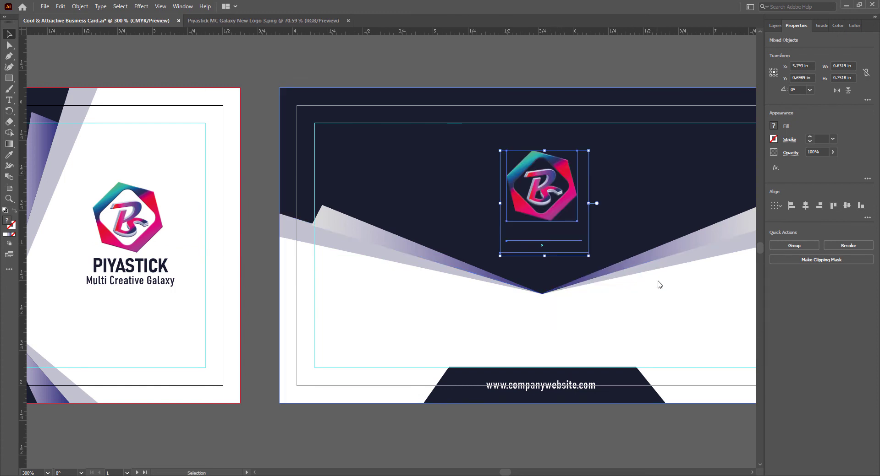
pyautogui.click(458, 442)
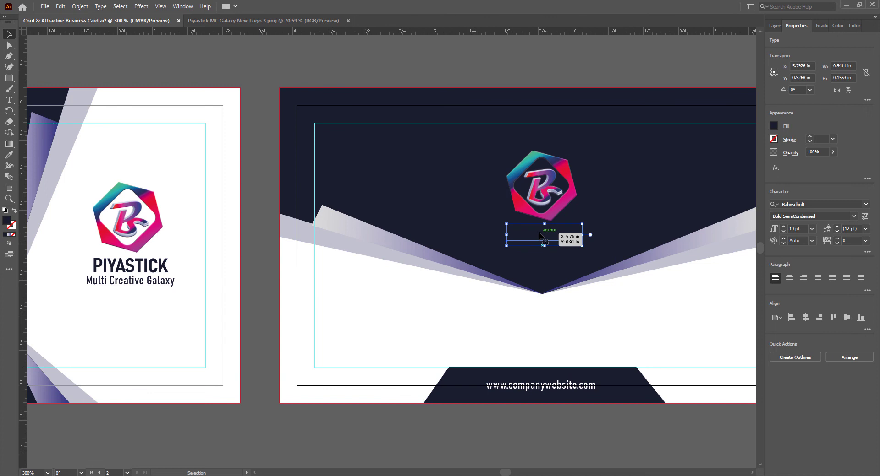
# - Make the copied 'PIYASTICK' and 'Multi Creative Galaxy' text white
pyautogui.click(773, 125)
pyautogui.click(688, 161)
pyautogui.click(660, 422)
pyautogui.click(544, 249)
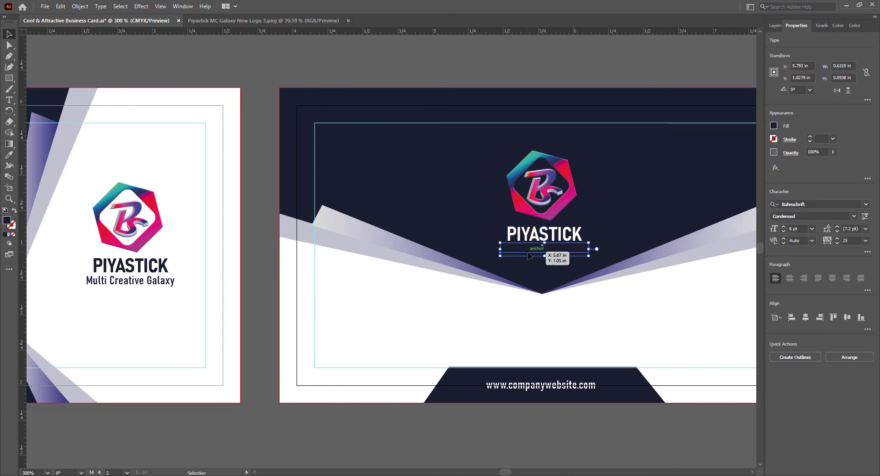
pyautogui.click(773, 126)
pyautogui.click(686, 159)
pyautogui.click(529, 71)
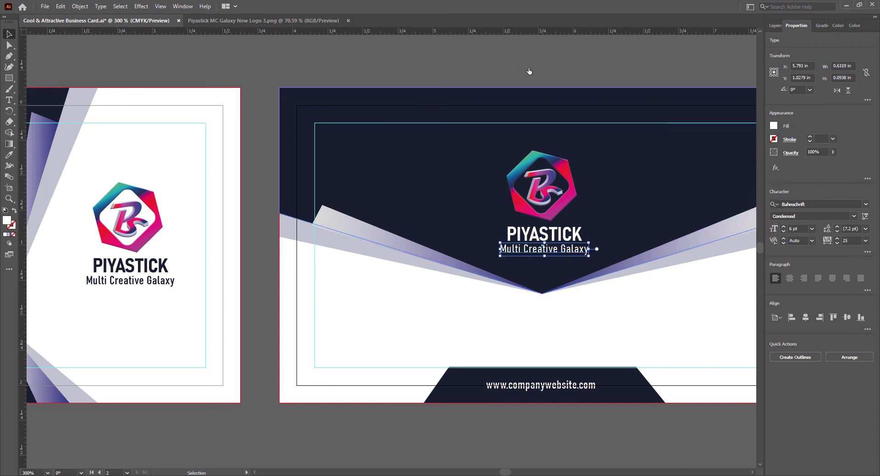
pyautogui.click(596, 431)
pyautogui.moveTo(507, 472); pyautogui.dragTo(509, 471)
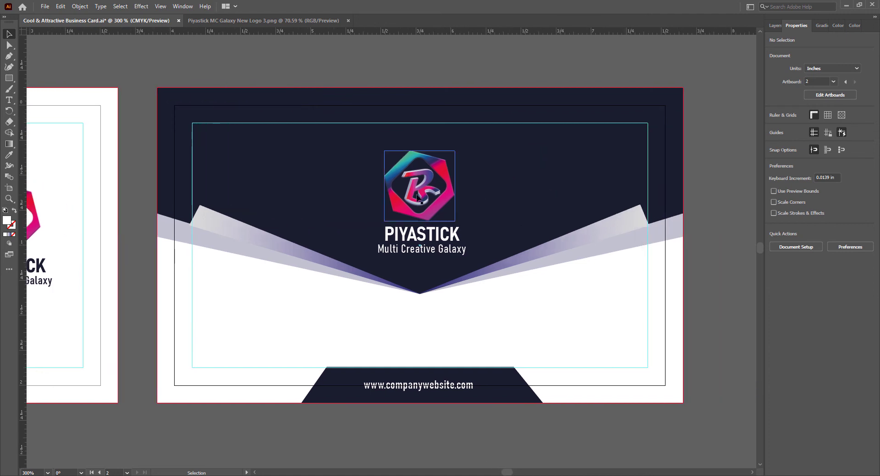
# - Select the back card's logo, PIYASTICK name and tagline together
pyautogui.click(436, 207)
pyautogui.keyDown('shift'); pyautogui.click(426, 235); pyautogui.keyUp('shift')
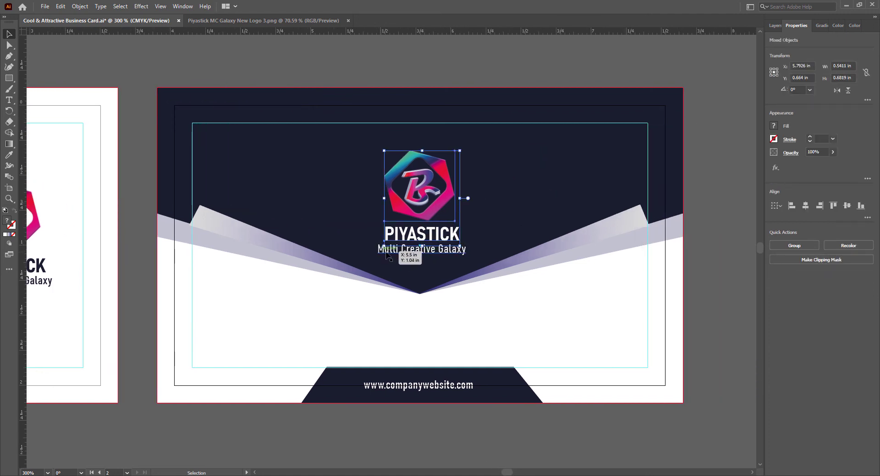
pyautogui.click(448, 270)
pyautogui.click(464, 251)
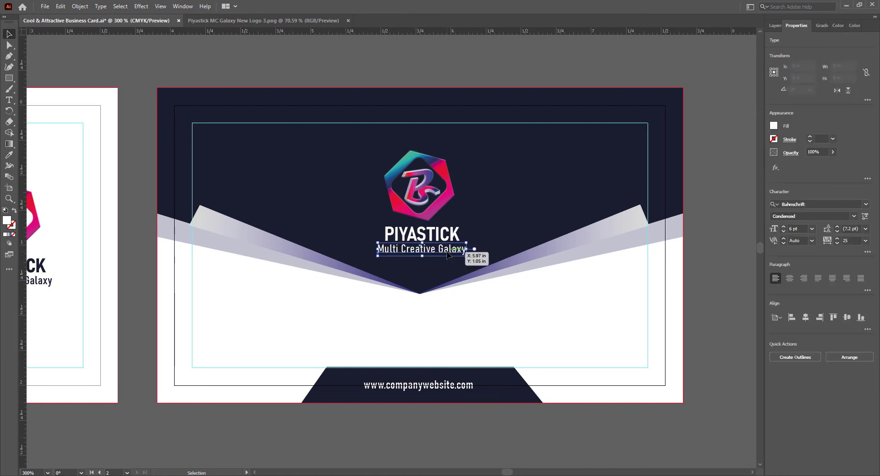
pyautogui.click(431, 234)
pyautogui.keyDown('shift'); pyautogui.click(428, 219); pyautogui.keyUp('shift')
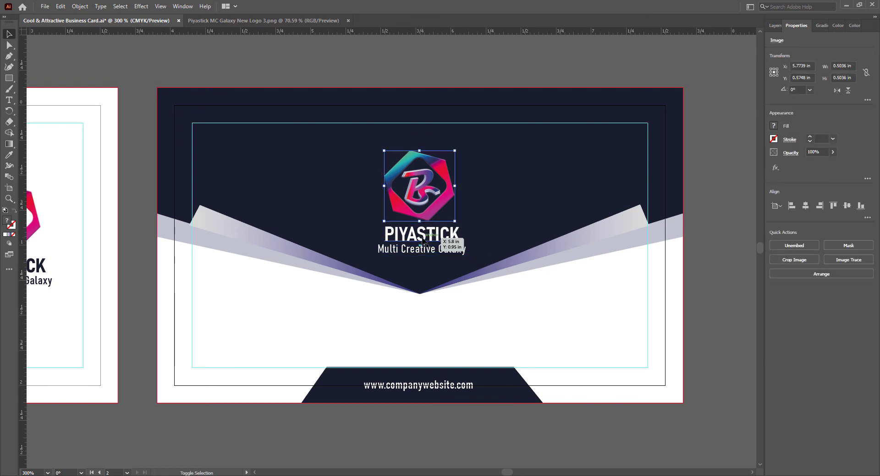
pyautogui.keyDown('shift'); pyautogui.click(420, 252); pyautogui.keyUp('shift')
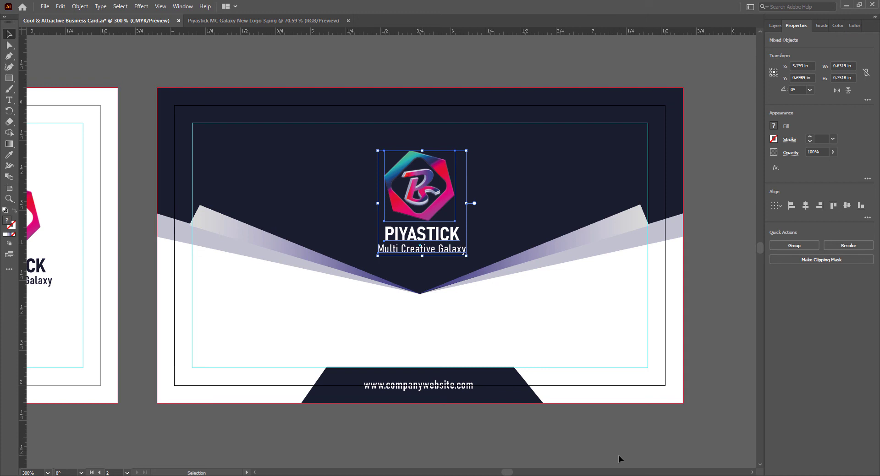
# - Nudge the logo group into centred position above the navy V and save
pyautogui.press('Up')
pyautogui.press('Up')
pyautogui.press('Left')
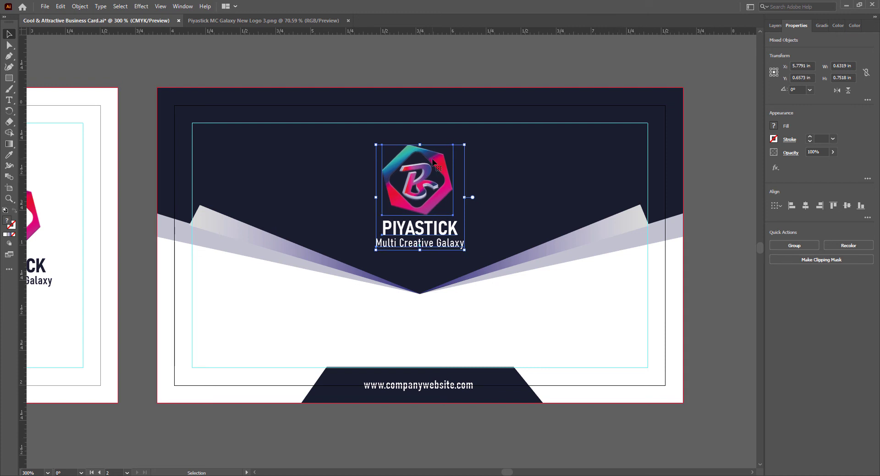
pyautogui.moveTo(432, 161); pyautogui.dragTo(436, 160)
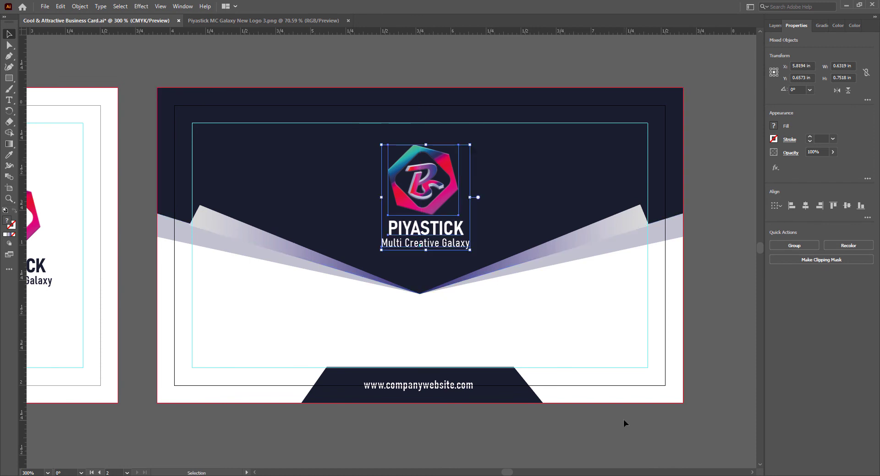
pyautogui.press('Left')
pyautogui.press('Left')
pyautogui.press('Up')
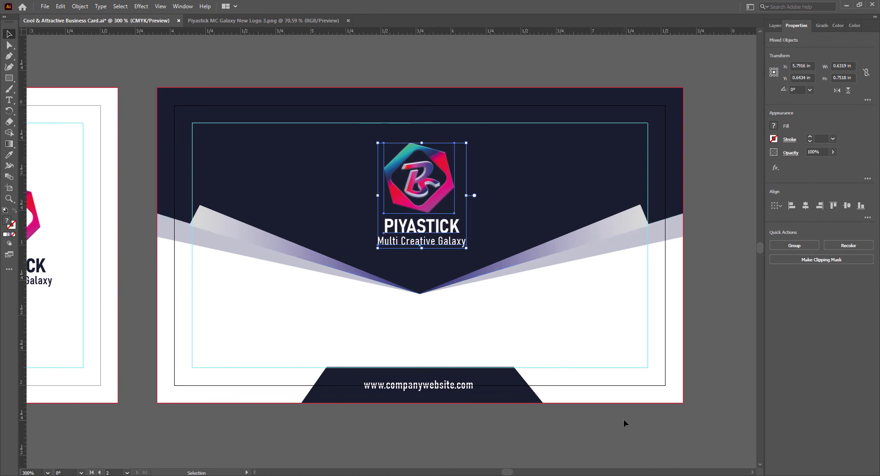
pyautogui.press('Down')
pyautogui.press('Down')
pyautogui.press('Down')
pyautogui.click(559, 448)
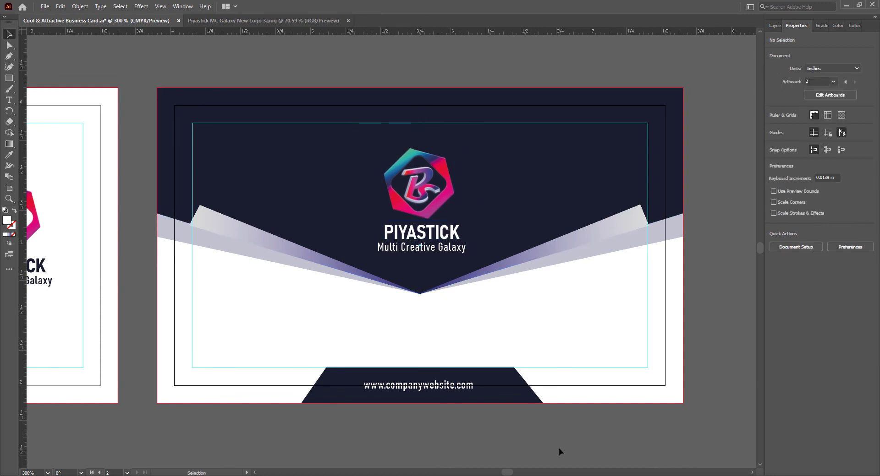
pyautogui.hotkey('ctrl', 's')
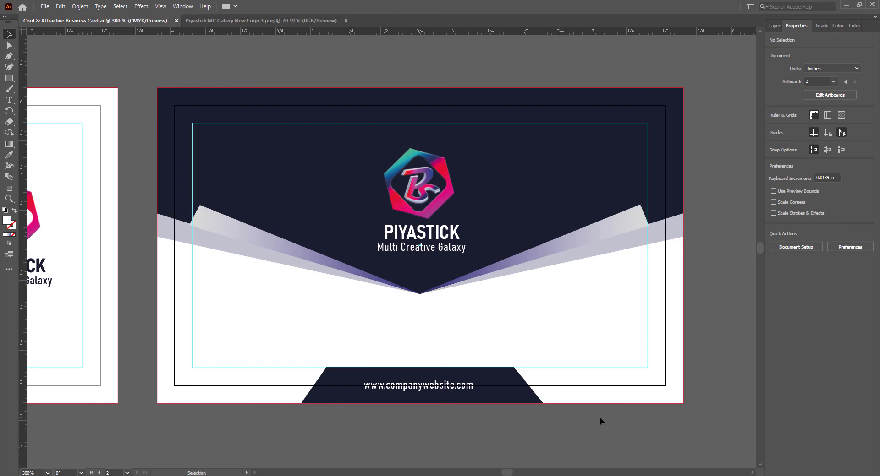
# - Zoom out and set the zoom to 190% to see both card sides together
pyautogui.moveTo(507, 473); pyautogui.dragTo(503, 472)
pyautogui.scroll(-2, 467, 422)
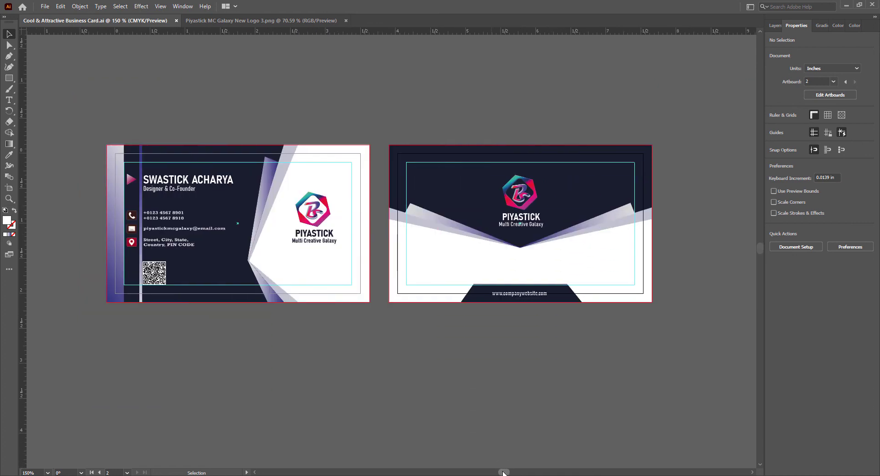
pyautogui.scroll(1, 495, 442)
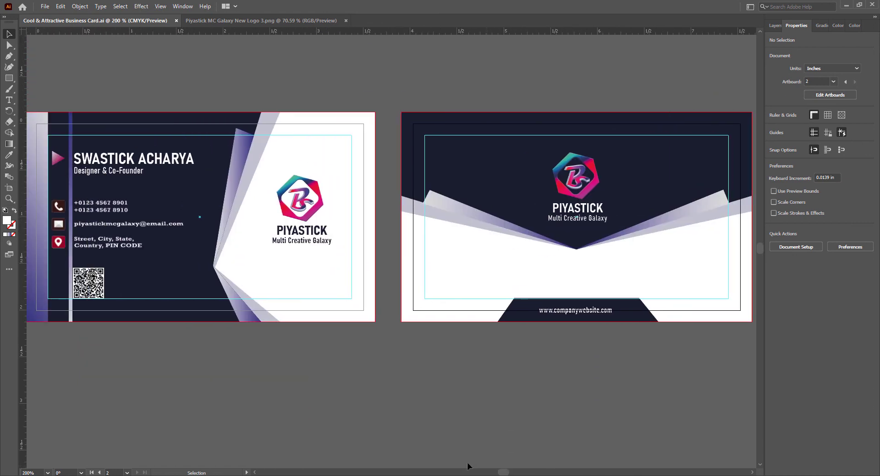
pyautogui.click(255, 473)
pyautogui.moveTo(36, 473); pyautogui.dragTo(17, 472)
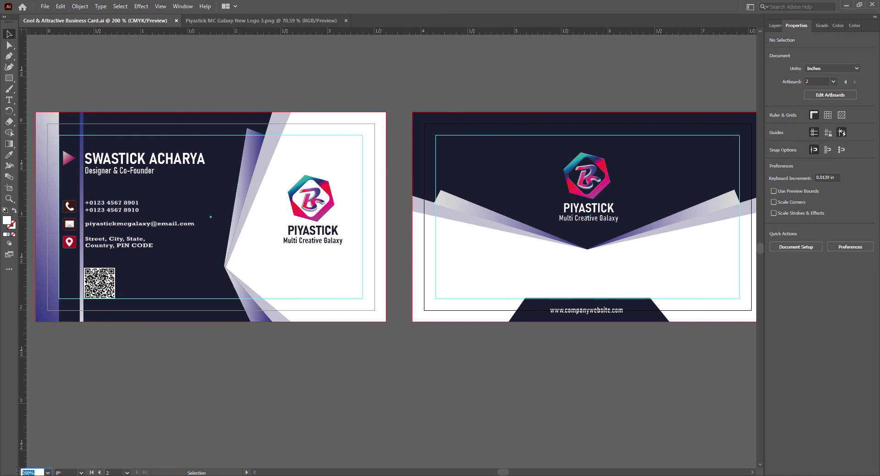
pyautogui.write('190')
pyautogui.press('Return')
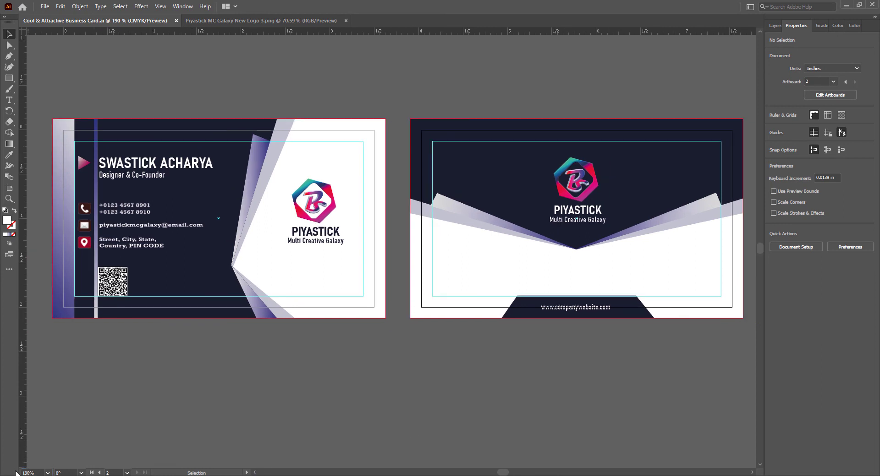
pyautogui.click(753, 472)
pyautogui.click(255, 472)
pyautogui.scroll(1, 409, 413)
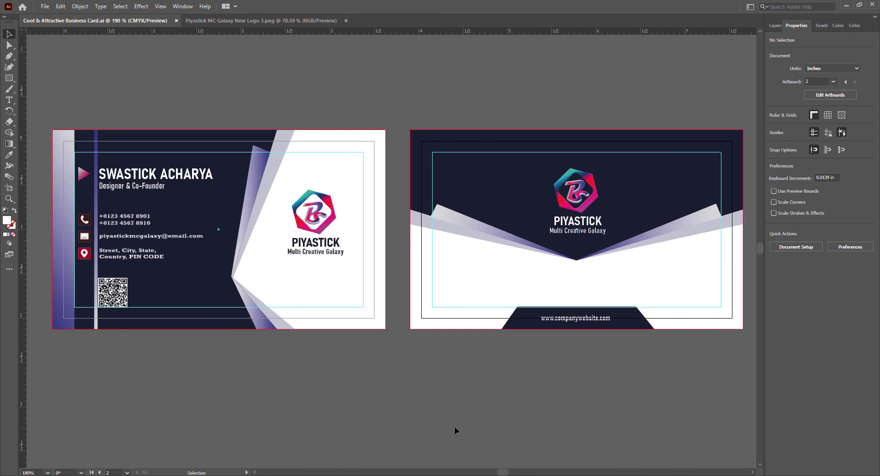